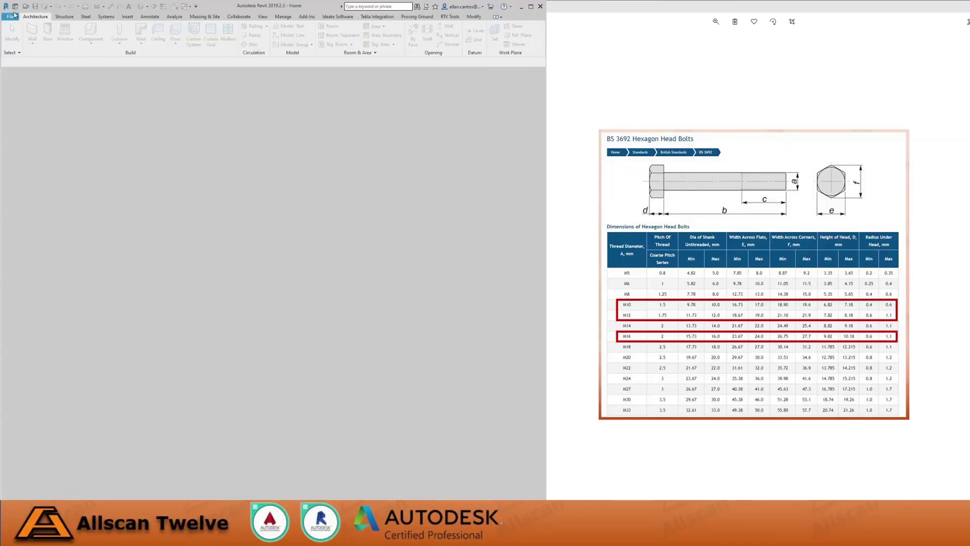
# Open the Nut.rfa family from the AllscanTwelve folder
pyautogui.click(25, 6)
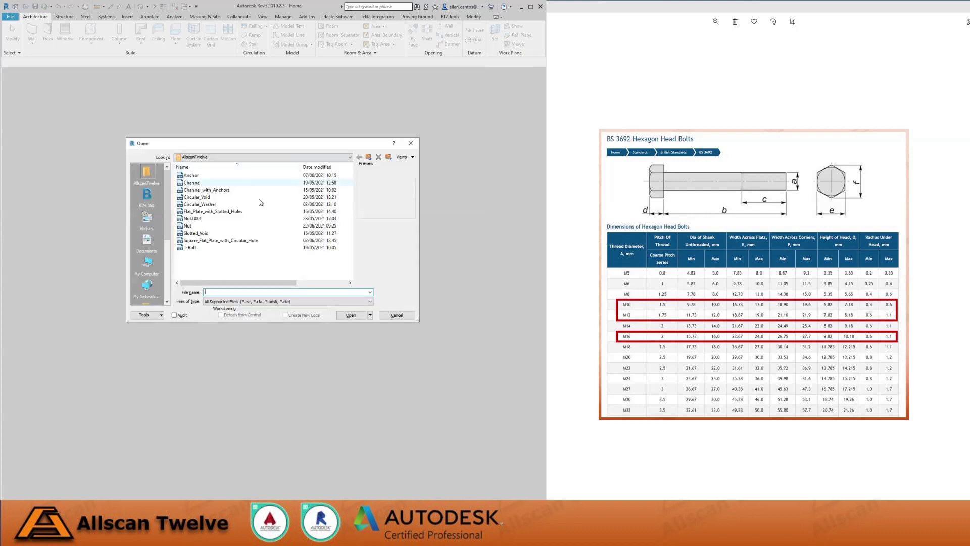
pyautogui.click(224, 226)
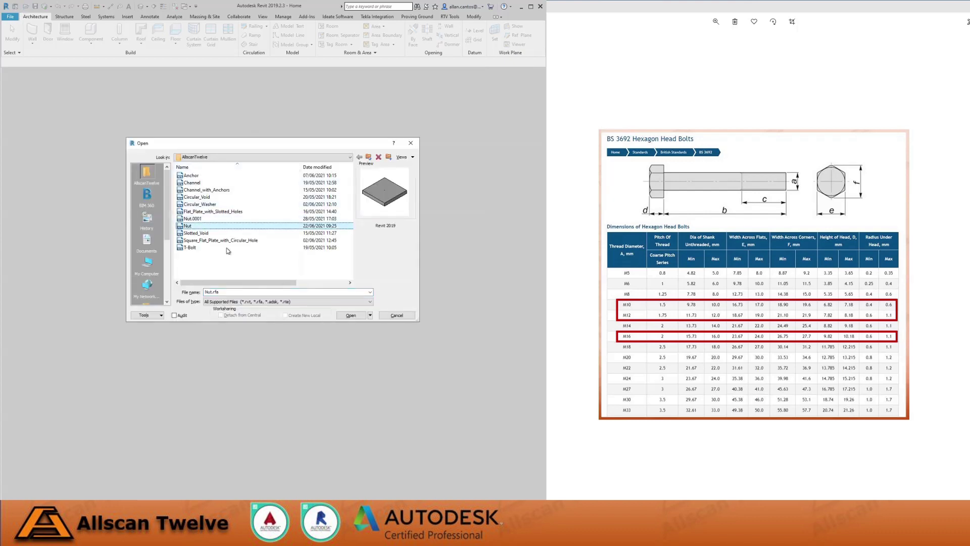
pyautogui.click(351, 316)
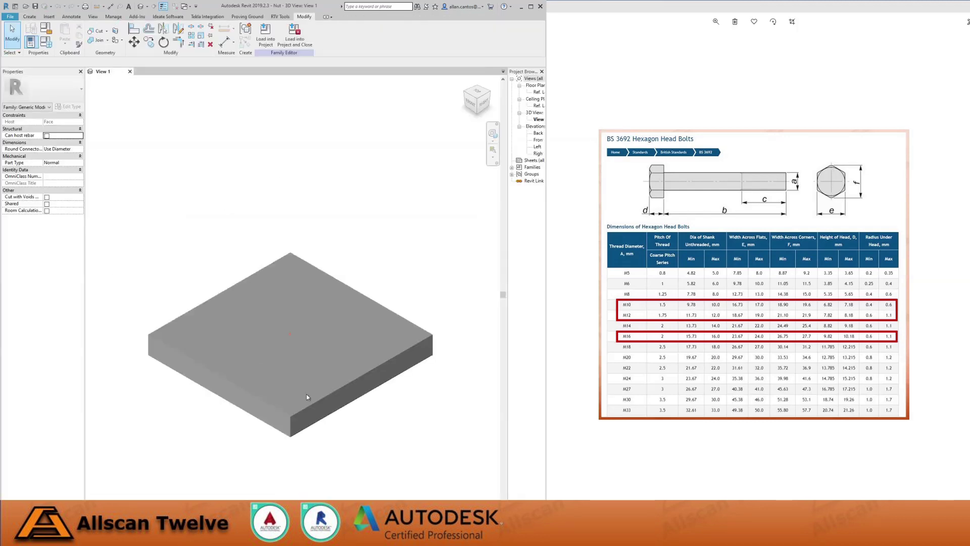
# Temporarily hide the large host block in the 3D view so the hexagonal nut can be seen up close
pyautogui.scroll(-1, 306, 397)
pyautogui.click(340, 385)
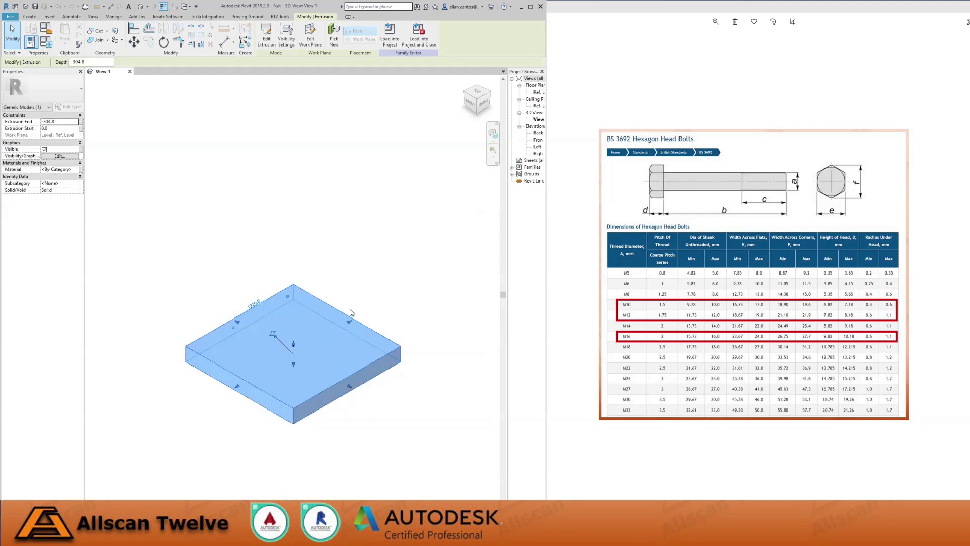
pyautogui.press('h')
pyautogui.press('h')
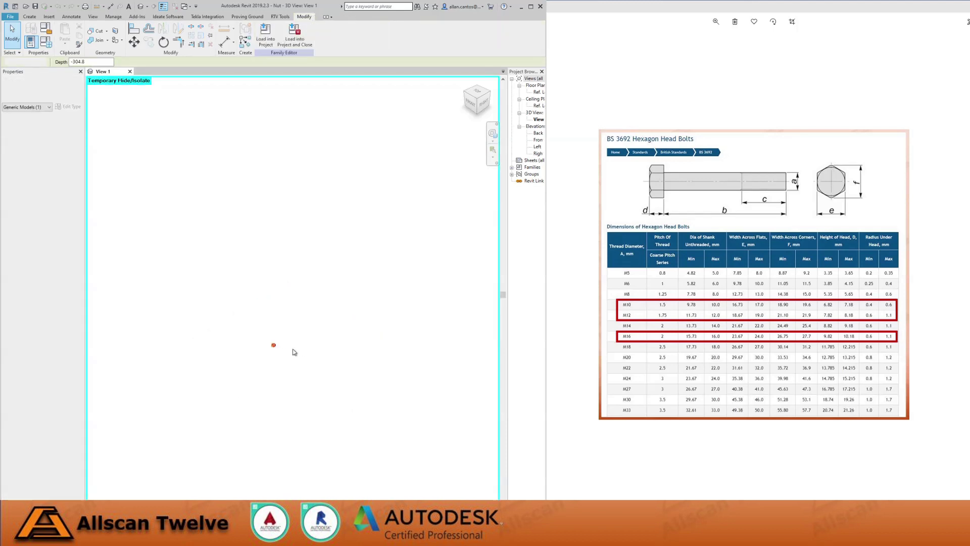
pyautogui.scroll(10, 262, 353)
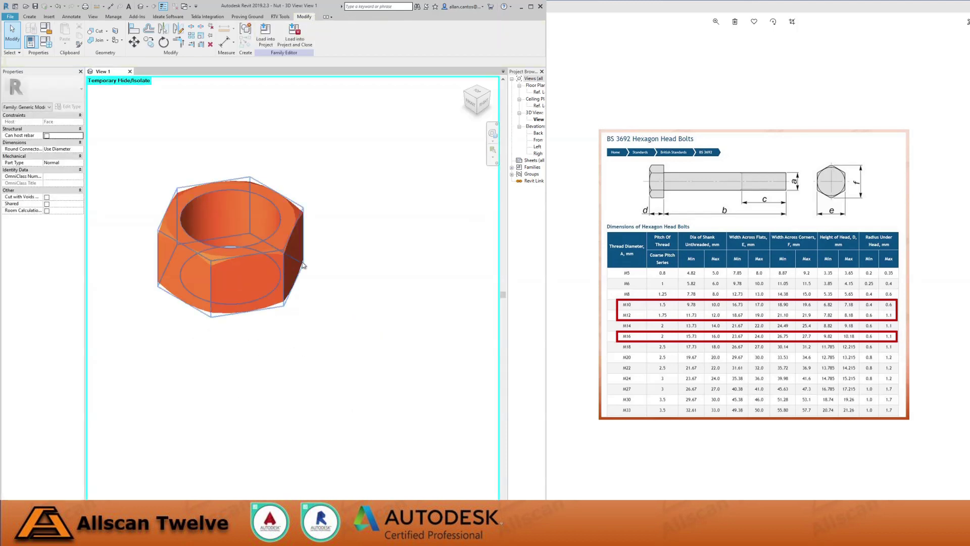
pyautogui.moveTo(322, 274); pyautogui.dragTo(325, 305, button='middle')
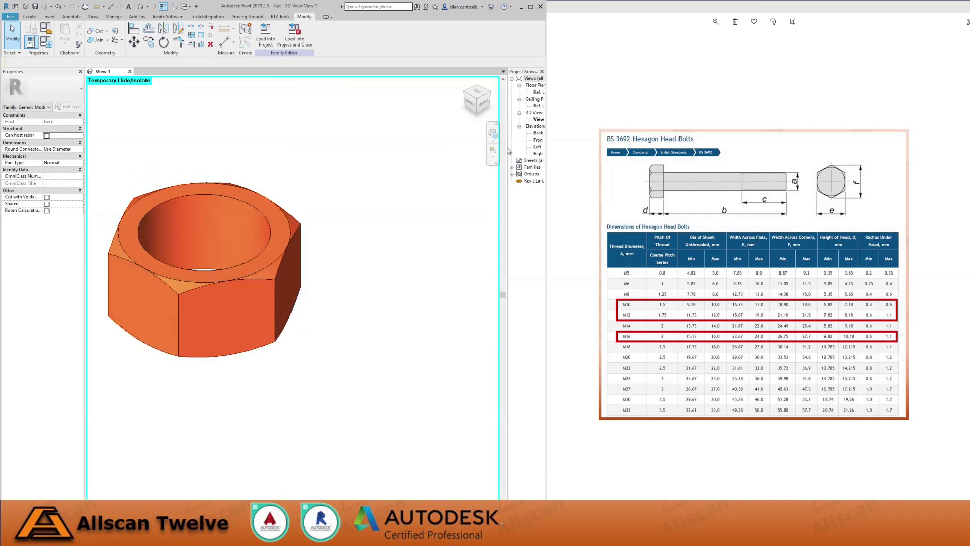
# Widen the Project Browser and open the Ref. Level floor plan at the nut
pyautogui.moveTo(506, 181); pyautogui.dragTo(437, 181)
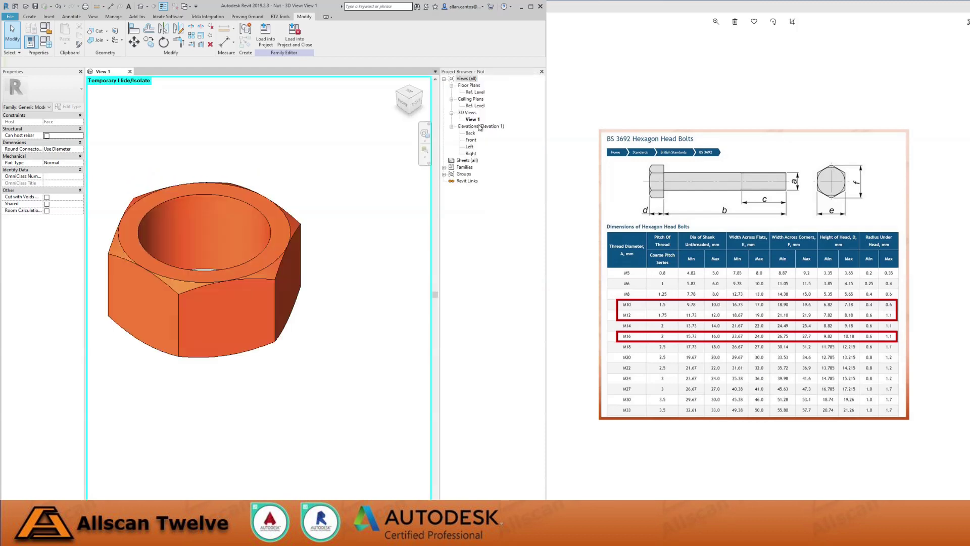
pyautogui.doubleClick(474, 93)
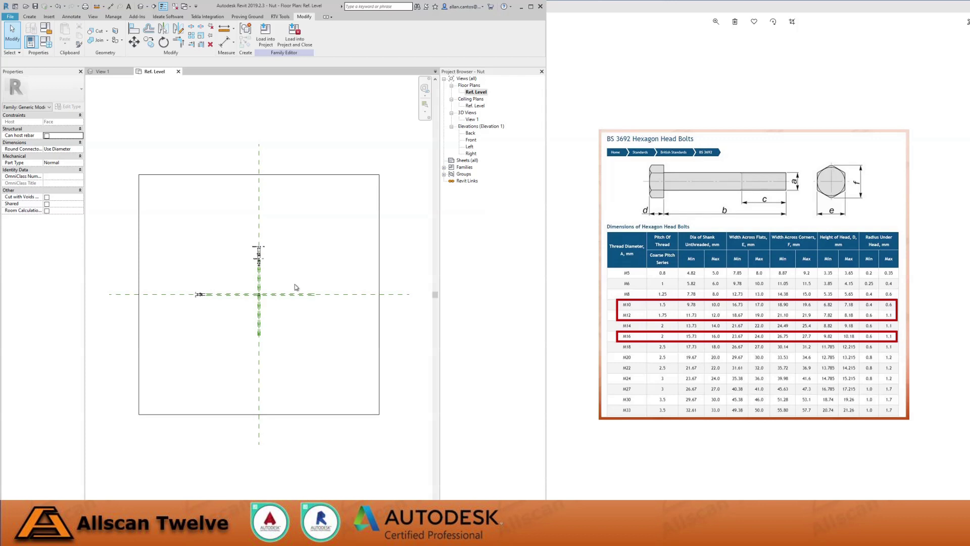
pyautogui.scroll(5, 255, 303)
pyautogui.scroll(5, 256, 304)
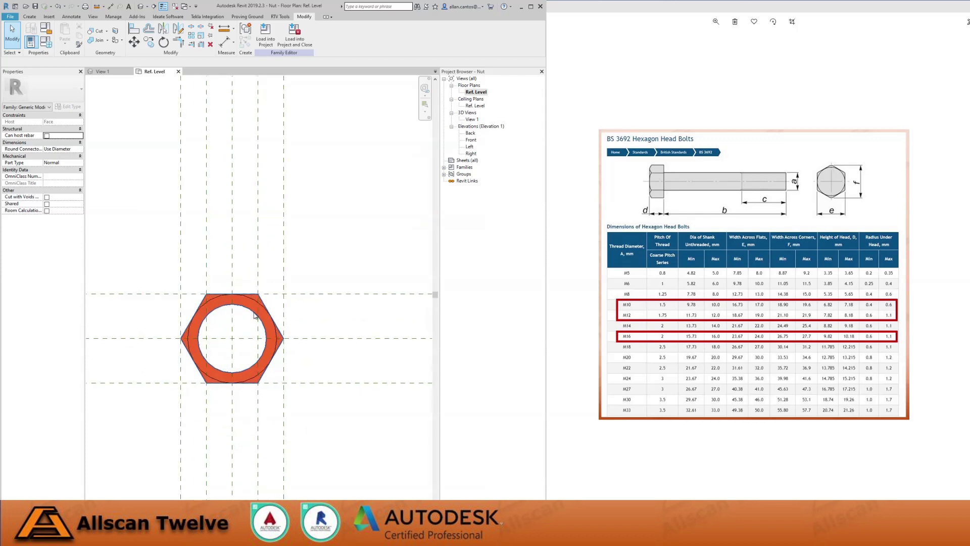
# Edit the hexagonal nut extrusion's sketch, remove its inner hole circle, and finish the sketch to make the head solid
pyautogui.click(255, 316)
pyautogui.click(265, 32)
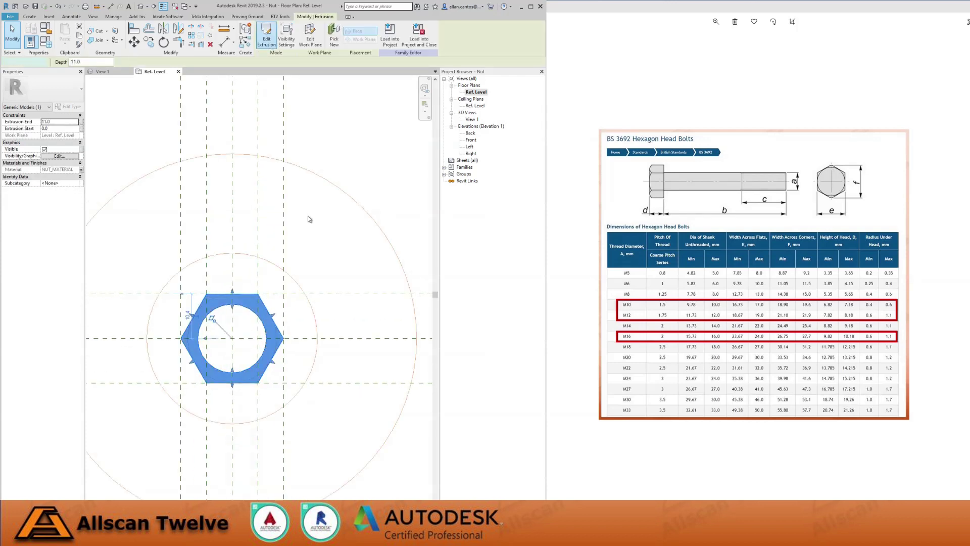
pyautogui.click(288, 285)
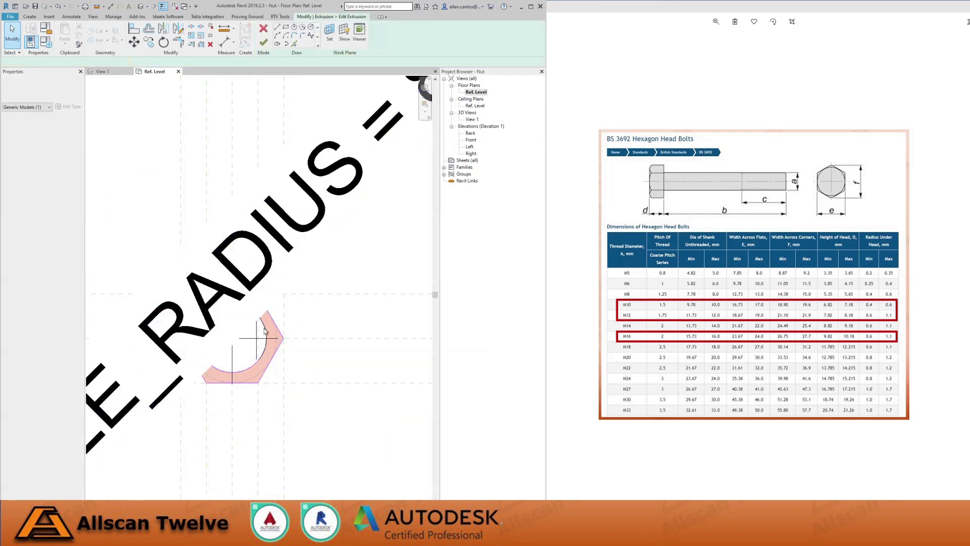
pyautogui.click(246, 370)
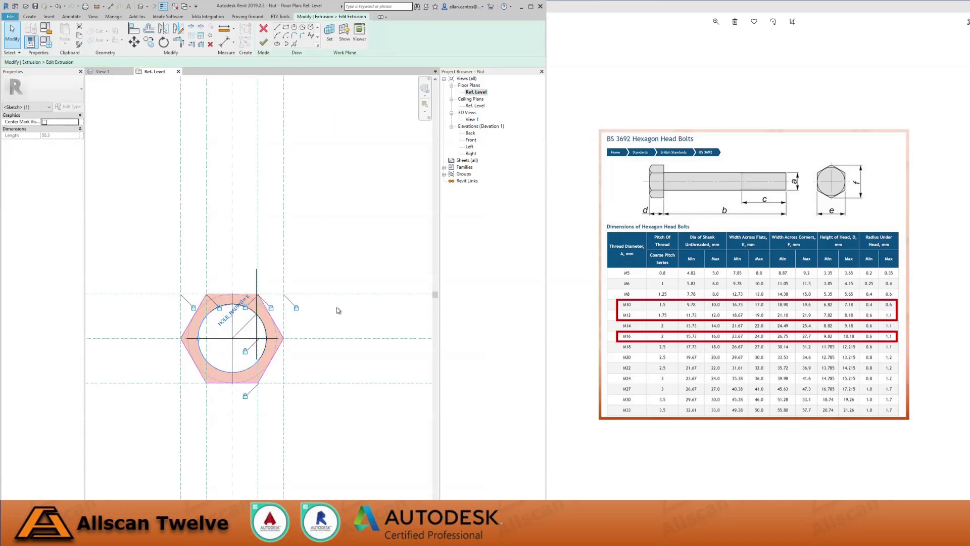
pyautogui.click(338, 311)
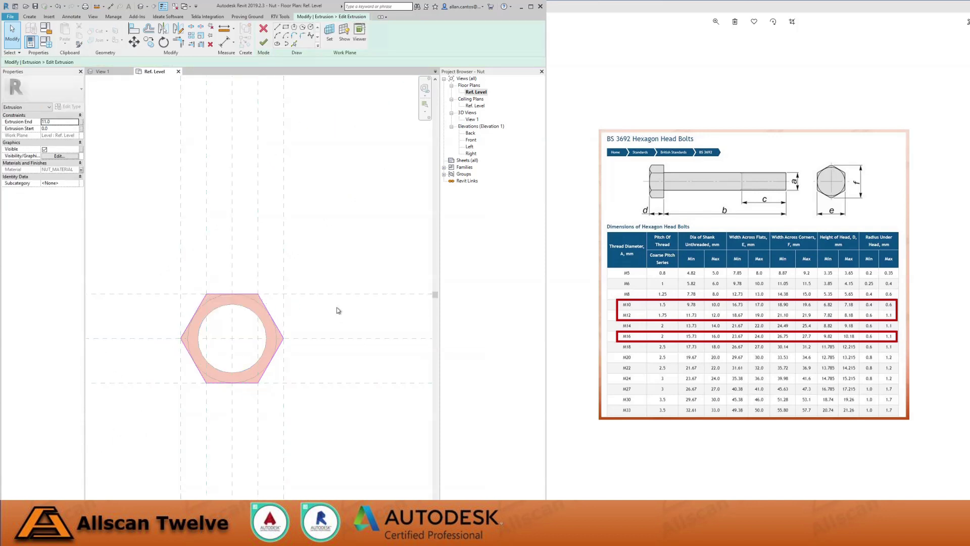
pyautogui.click(263, 44)
pyautogui.click(315, 173)
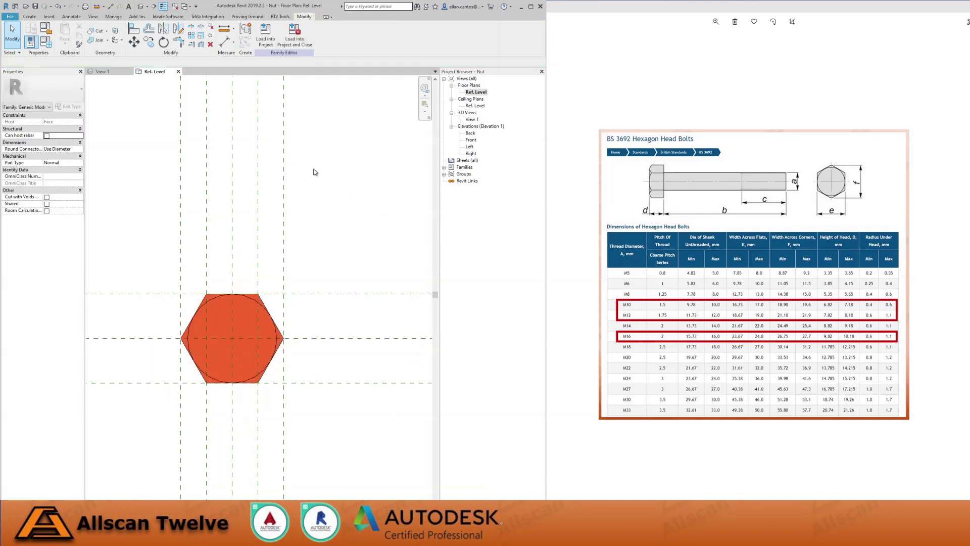
# Start a new extrusion with a circle of about 6 mm radius centred on the hexagon, and make its radius dimension permanent
pyautogui.scroll(-3, 318, 169)
pyautogui.scroll(4, 304, 233)
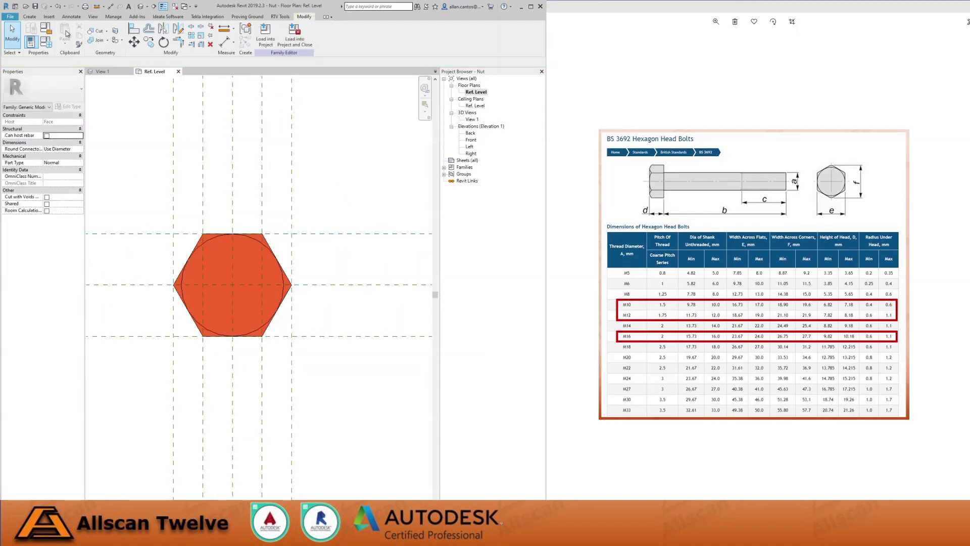
pyautogui.click(30, 16)
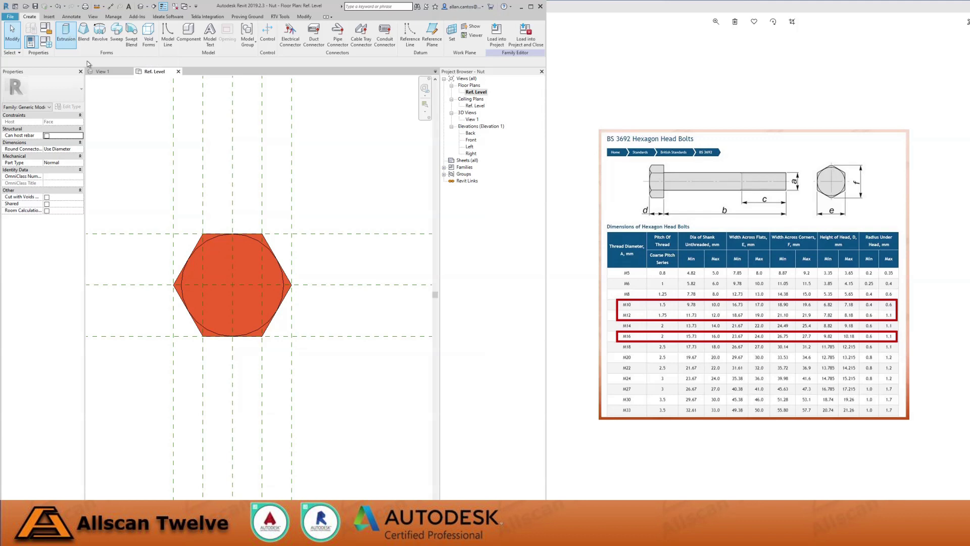
pyautogui.click(232, 284)
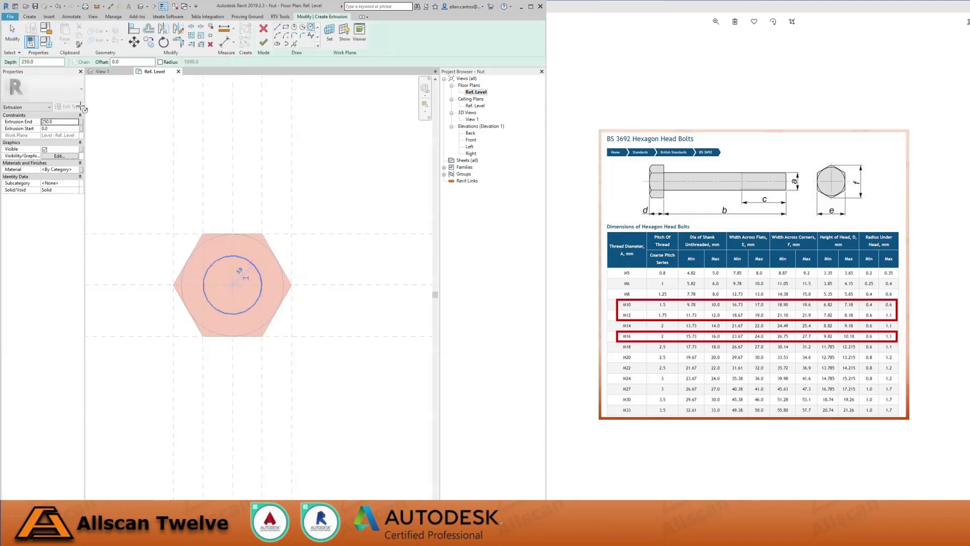
pyautogui.press('Escape')
pyautogui.click(259, 274)
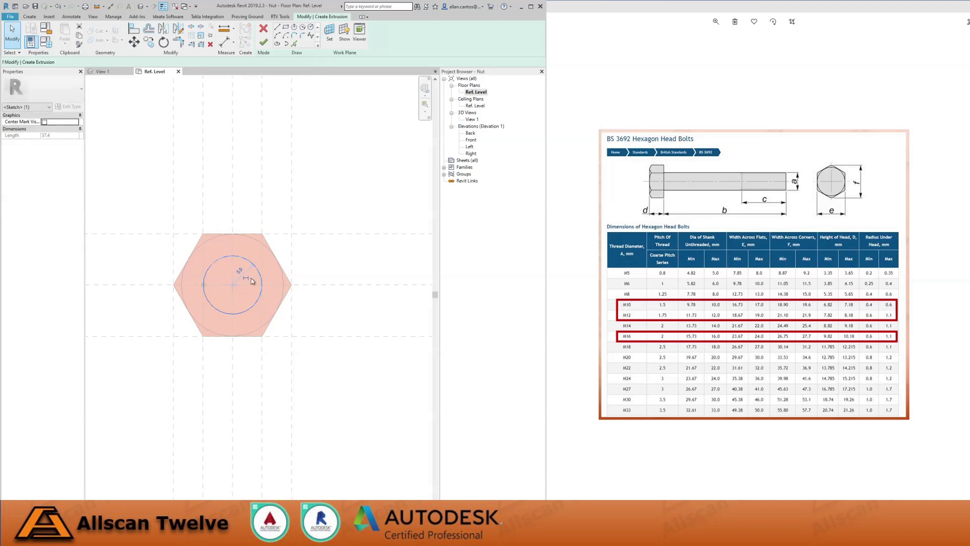
pyautogui.moveTo(247, 278); pyautogui.dragTo(247, 274)
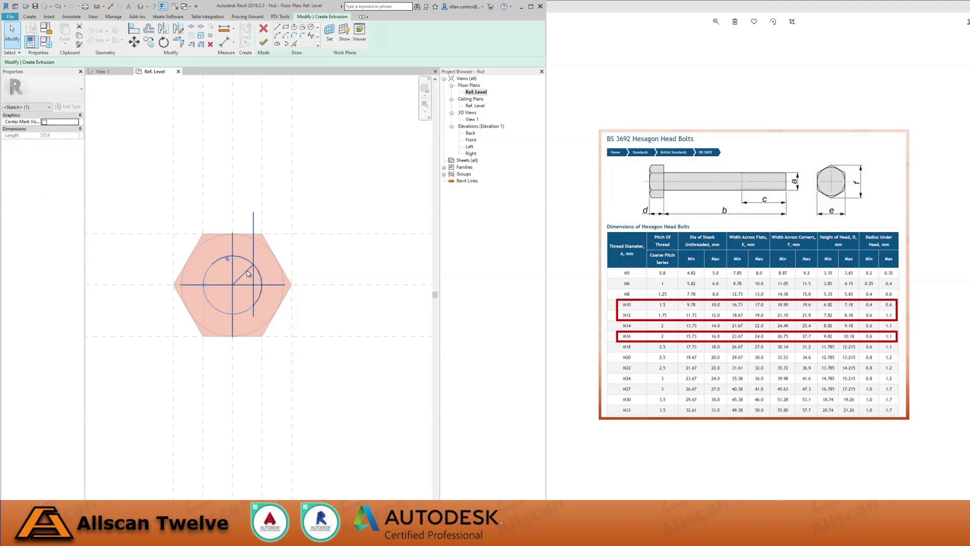
pyautogui.click(247, 274)
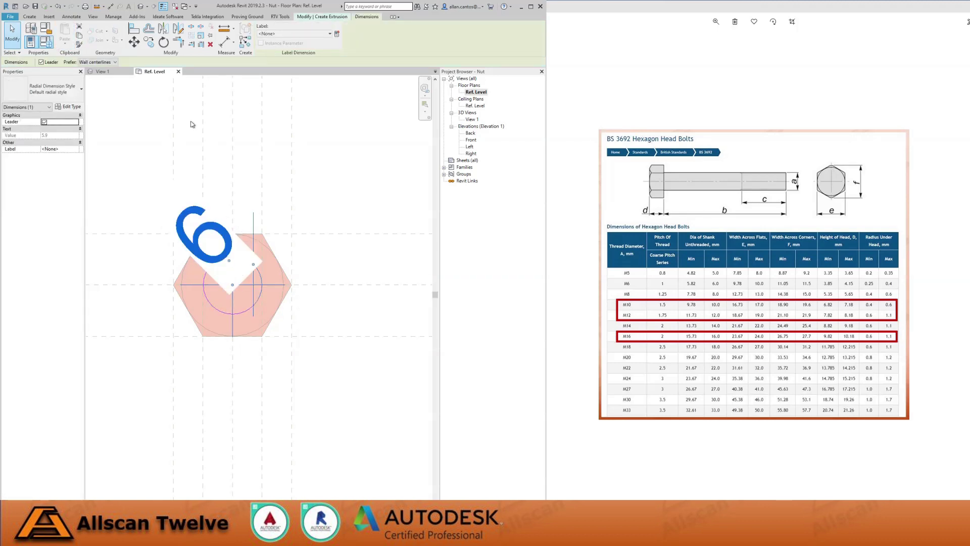
# Rename the HOLE_RADIUS family parameter to BOLT_BODY_RADIUS
pyautogui.press('f')
pyautogui.press('t')
pyautogui.click(216, 277)
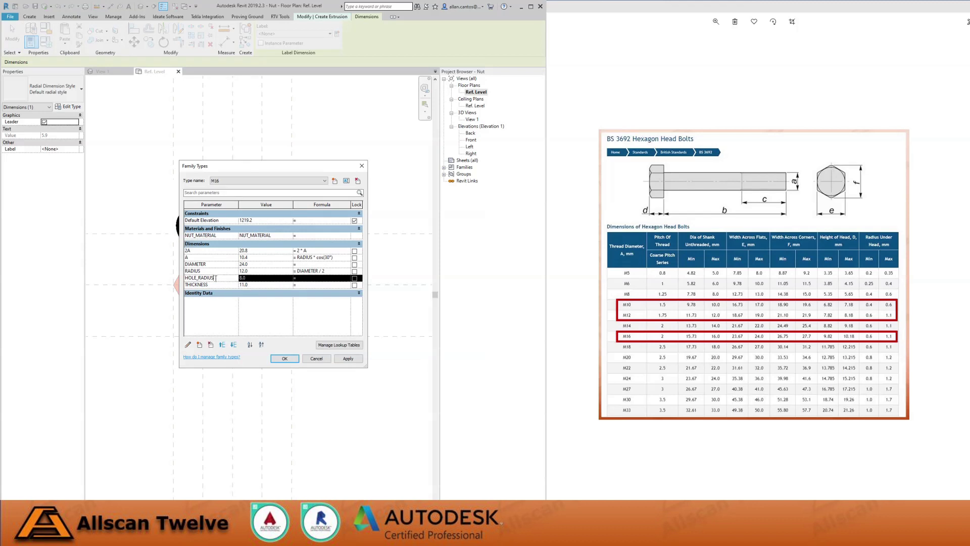
pyautogui.click(188, 346)
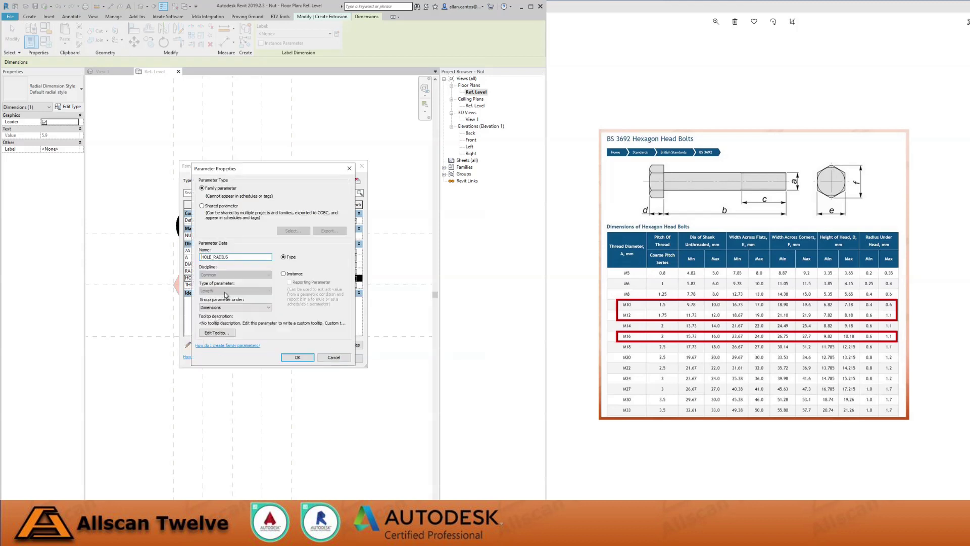
pyautogui.moveTo(202, 256); pyautogui.dragTo(200, 260)
pyautogui.write('Bolt_')
pyautogui.press('BackSpace')
pyautogui.press('BackSpace')
pyautogui.write('BOLT_BODY_RADIU')
pyautogui.click(297, 357)
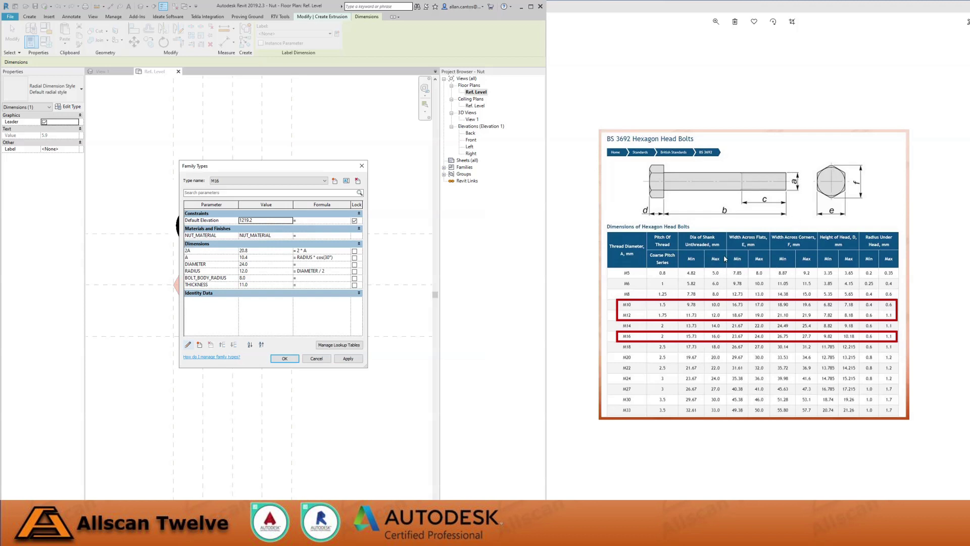
# Go through the DIAMETER and BOLT_BODY_RADIUS values of the family types, and apply a smaller type than M16
pyautogui.click(261, 264)
pyautogui.click(259, 278)
pyautogui.click(229, 181)
pyautogui.click(250, 193)
pyautogui.click(244, 181)
pyautogui.click(233, 187)
pyautogui.click(284, 358)
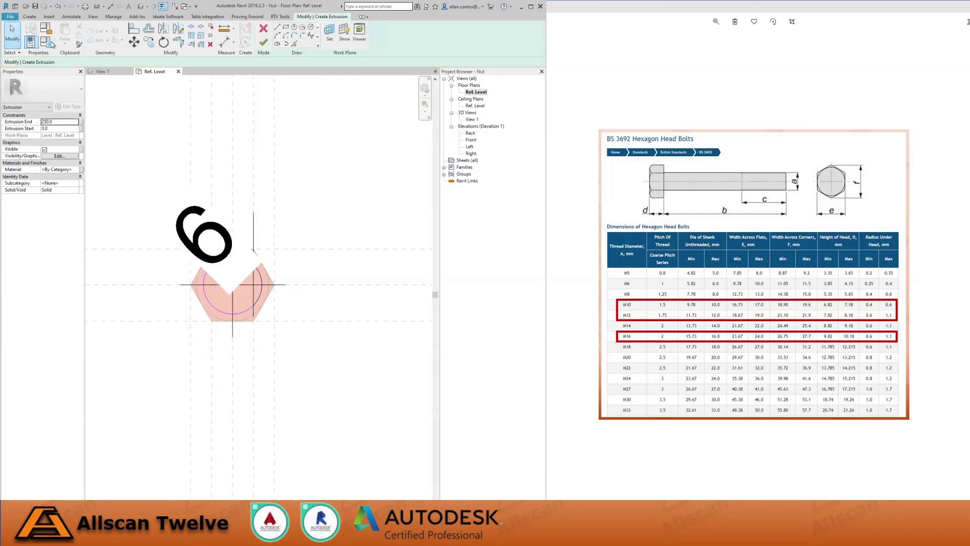
# Finish the circular bolt body extrusion at a depth of 250 mm and open the Front elevation at the head
pyautogui.click(264, 44)
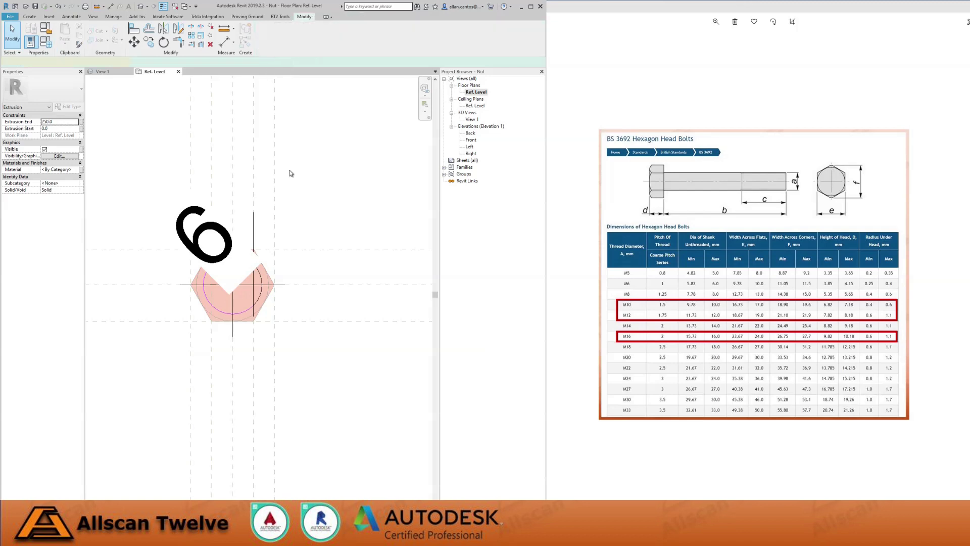
pyautogui.doubleClick(472, 140)
pyautogui.scroll(2, 267, 409)
pyautogui.scroll(3, 332, 174)
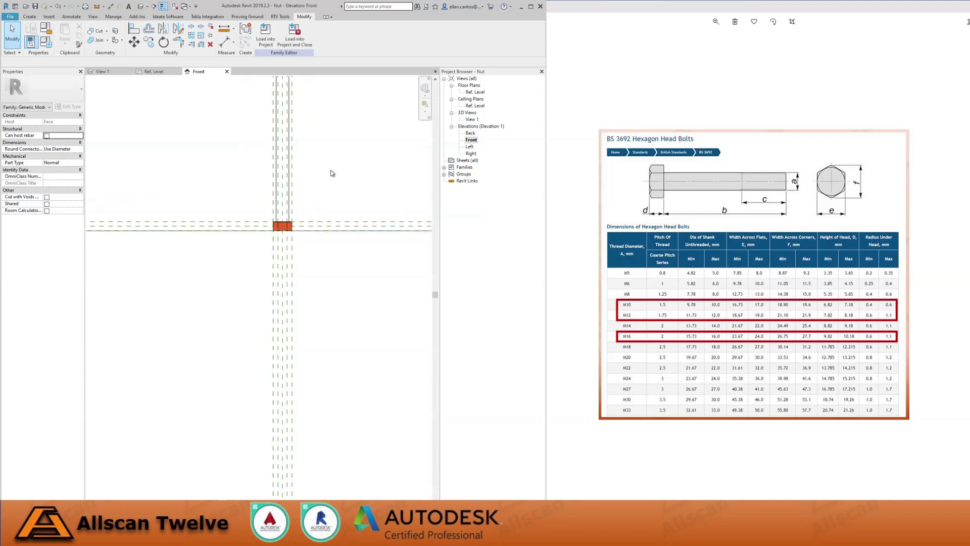
# Stretch the bolt body so it extends below the head, from the reference level to about -143.2 mm
pyautogui.click(291, 204)
pyautogui.scroll(-2, 278, 301)
pyautogui.moveTo(272, 271); pyautogui.dragTo(262, 299)
pyautogui.scroll(2, 253, 295)
pyautogui.scroll(2, 263, 302)
pyautogui.moveTo(298, 253); pyautogui.dragTo(305, 241)
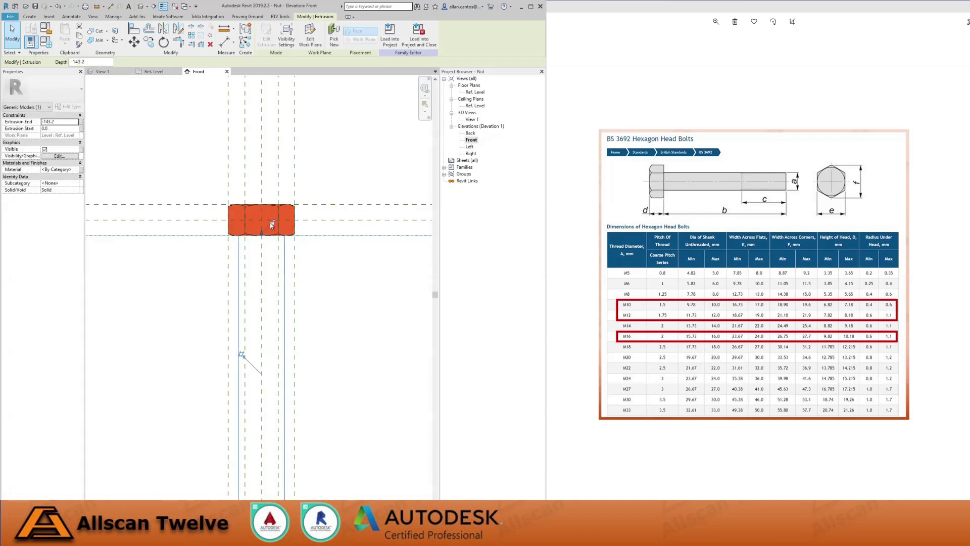
pyautogui.scroll(-3, 279, 206)
pyautogui.click(324, 249)
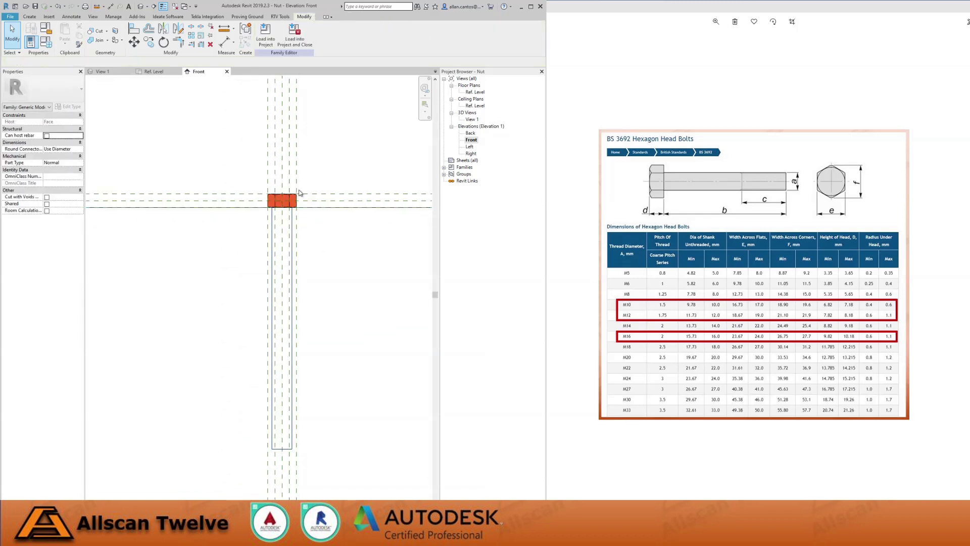
# Copy a horizontal head reference plane down the shank, about 100 mm below the head's top plane, and dimension between those two planes
pyautogui.click(249, 200)
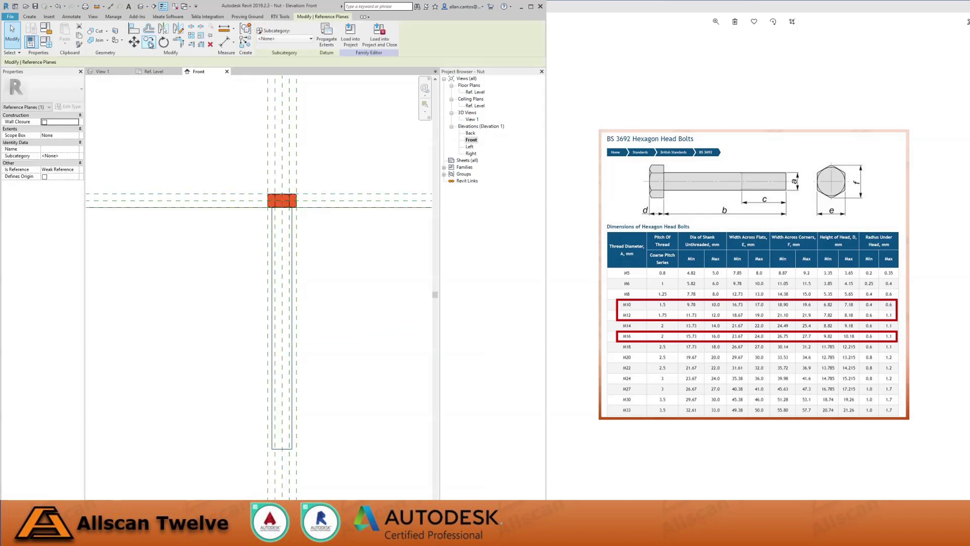
pyautogui.keyDown('ctrl'); pyautogui.moveTo(328, 213); pyautogui.dragTo(329, 363); pyautogui.keyUp('ctrl')
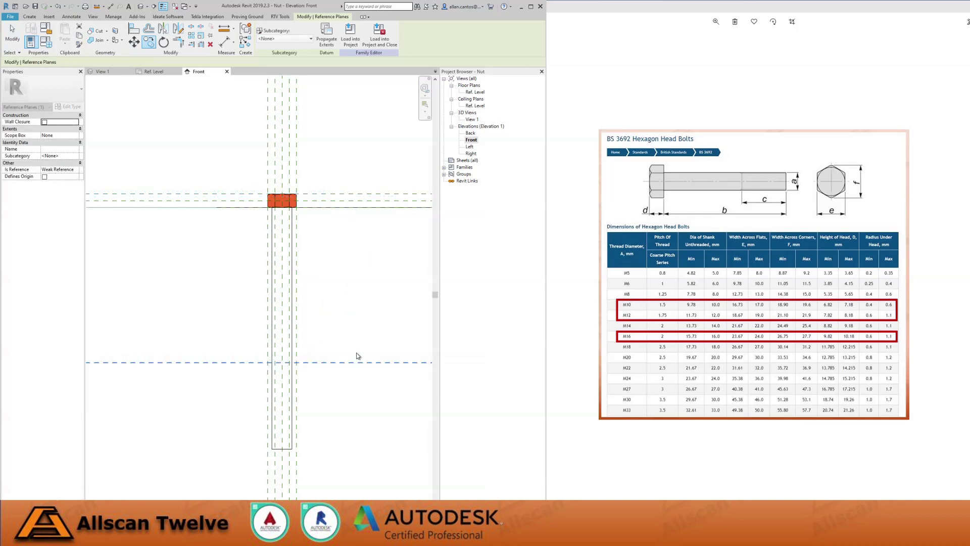
pyautogui.click(224, 42)
pyautogui.click(226, 195)
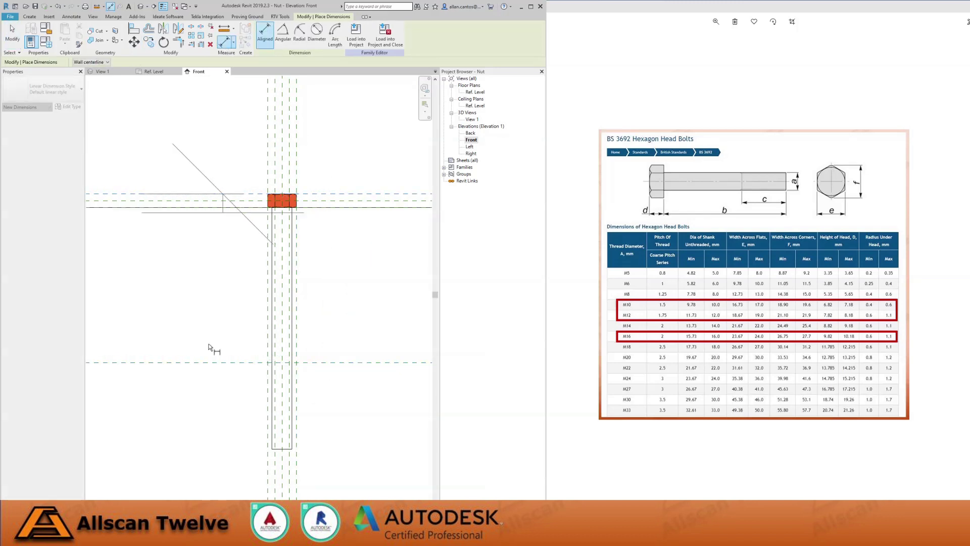
pyautogui.click(220, 362)
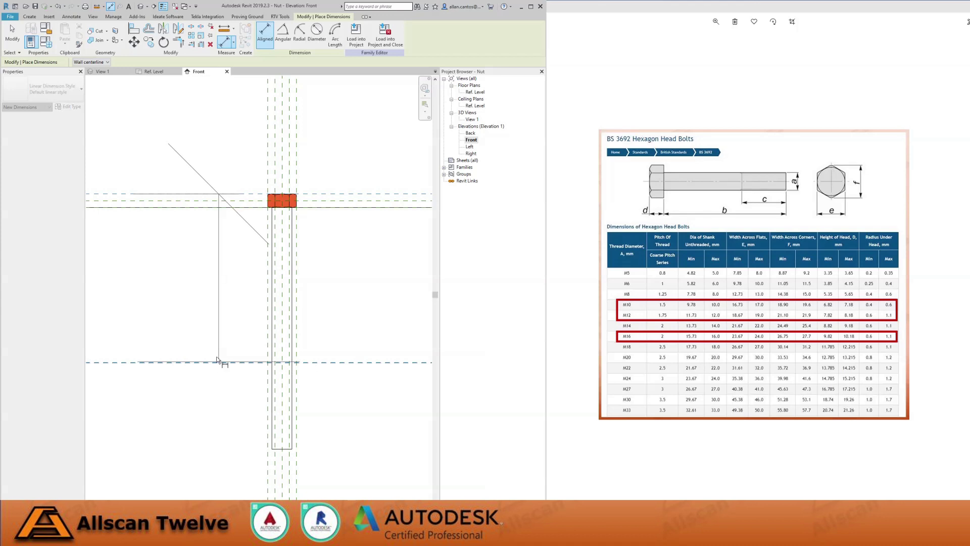
pyautogui.click(191, 318)
pyautogui.click(12, 35)
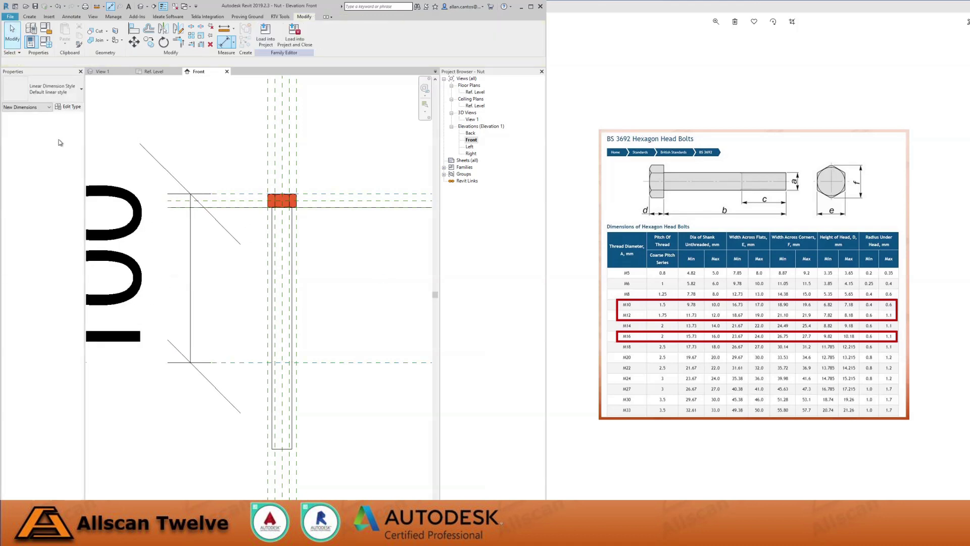
# Change the Front view scale to shrink the shank dimension text, and move that dimension line closer to the bolt
pyautogui.click(96, 531)
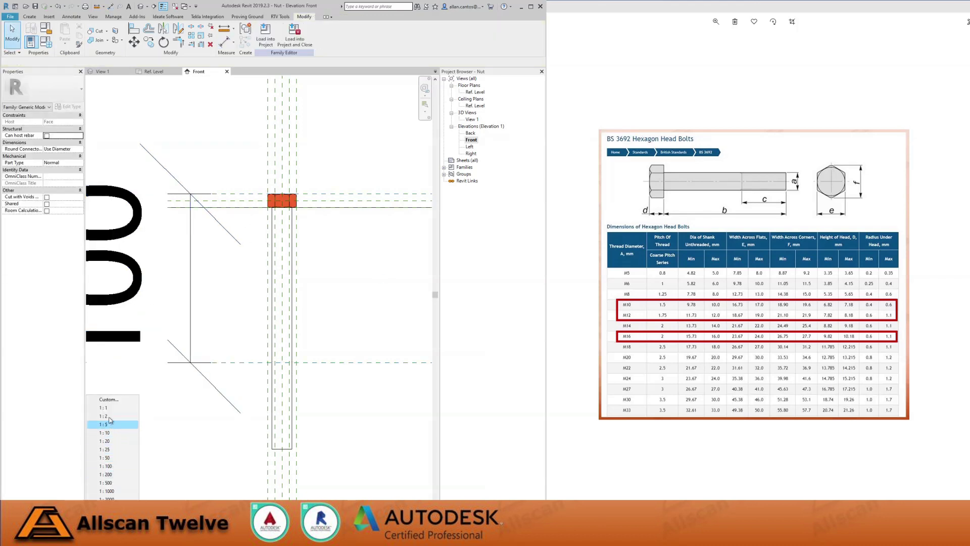
pyautogui.click(106, 449)
pyautogui.click(190, 318)
pyautogui.moveTo(190, 315); pyautogui.dragTo(213, 315)
# Align the bottom end of the bolt body extrusion to the lower reference plane
pyautogui.click(175, 101)
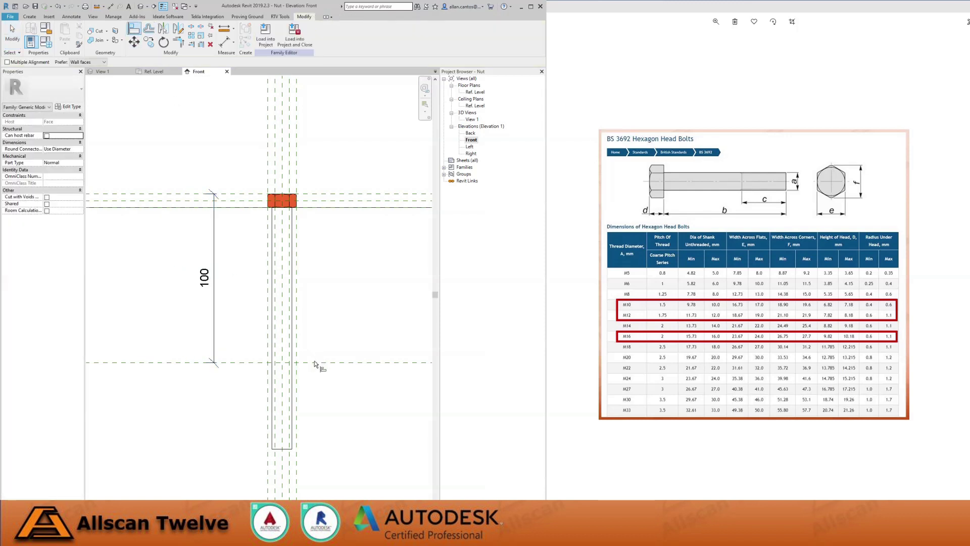
pyautogui.click(289, 448)
pyautogui.press('Escape')
pyautogui.press('Escape')
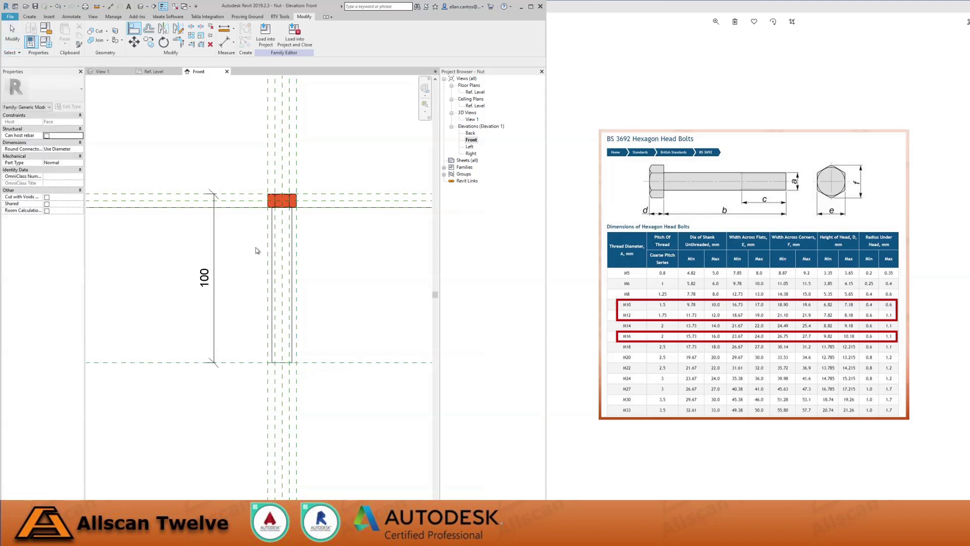
# Label the 100 mm shank dimension with a new family type parameter named BOLT_LENGTH
pyautogui.click(213, 231)
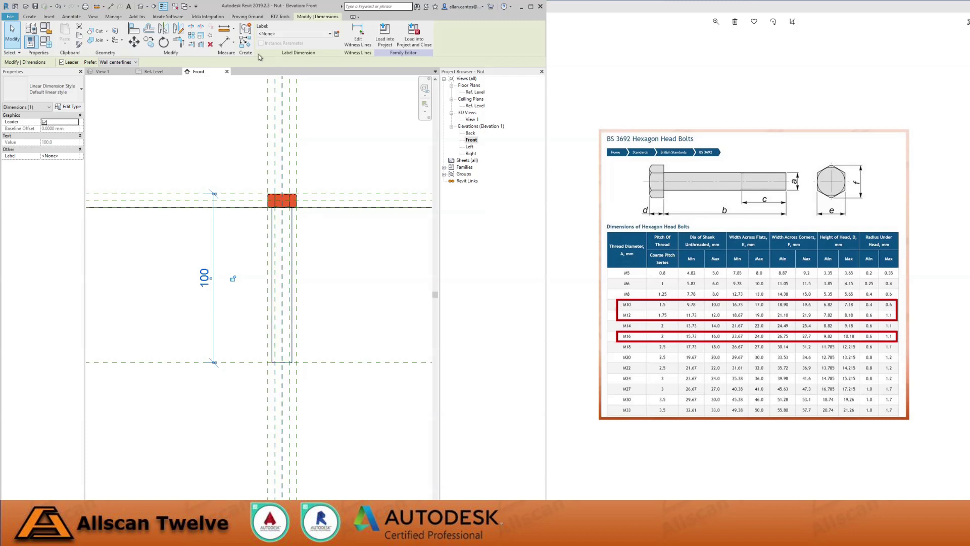
pyautogui.click(337, 34)
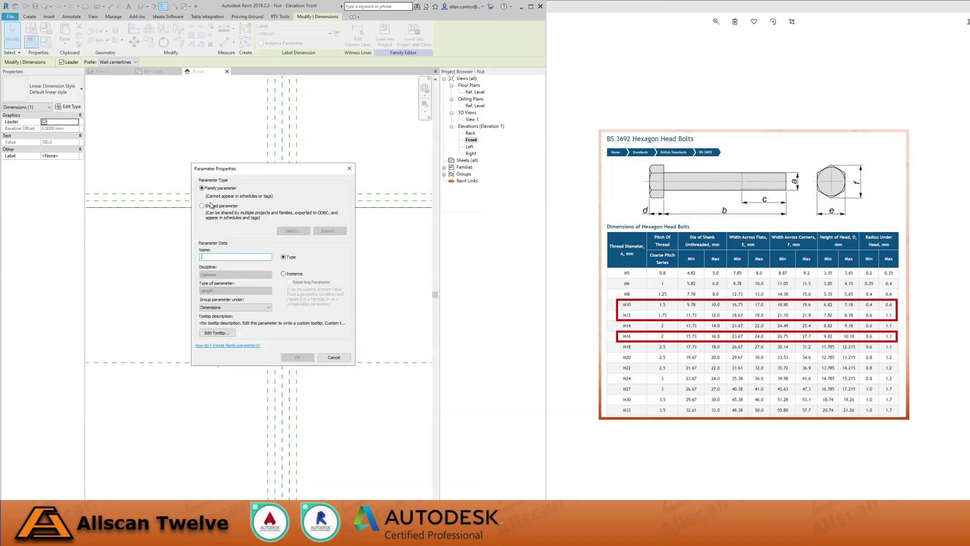
pyautogui.write('BOLT_LENGTH')
pyautogui.click(298, 358)
pyautogui.click(364, 294)
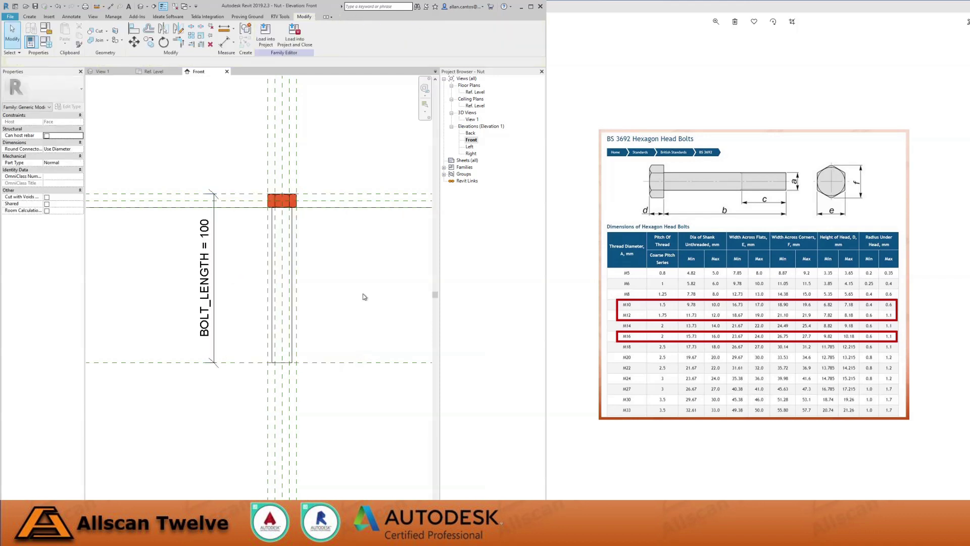
# Review the parameter values of the M10, M12 and M16 family types, ending on M16
pyautogui.click(46, 42)
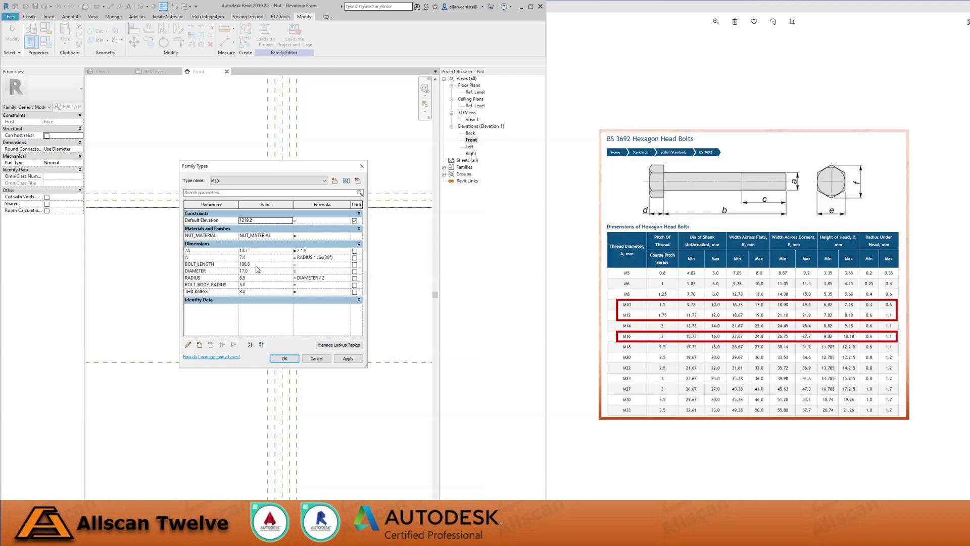
pyautogui.click(268, 181)
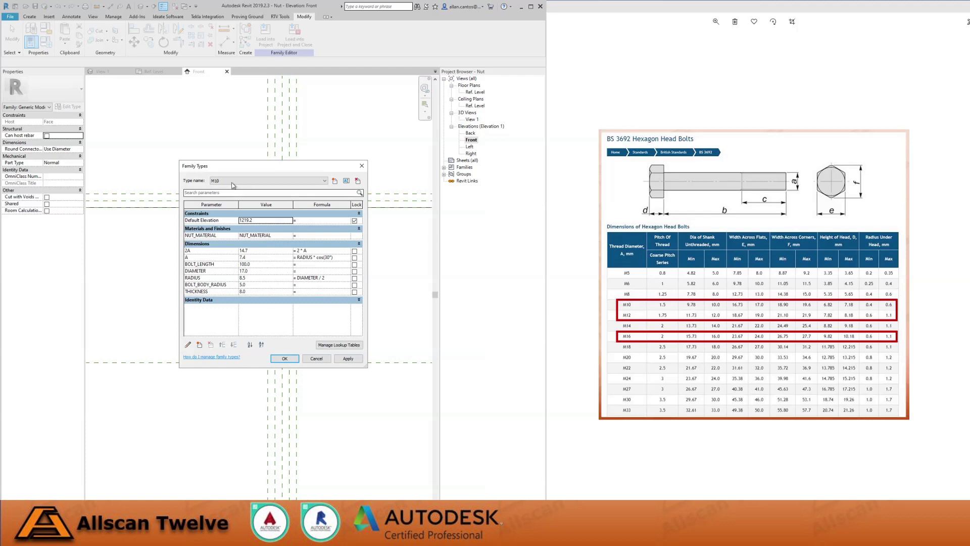
pyautogui.click(230, 194)
pyautogui.click(268, 180)
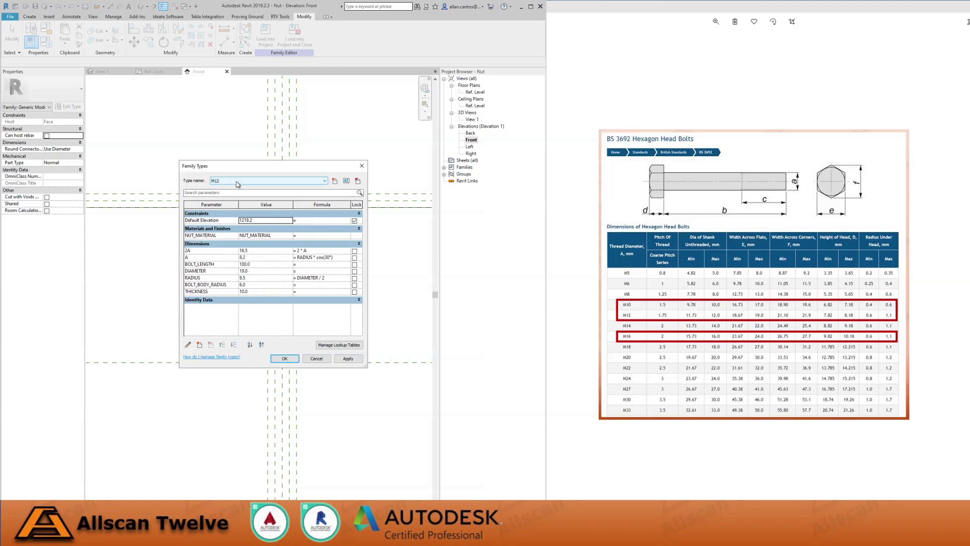
pyautogui.click(230, 201)
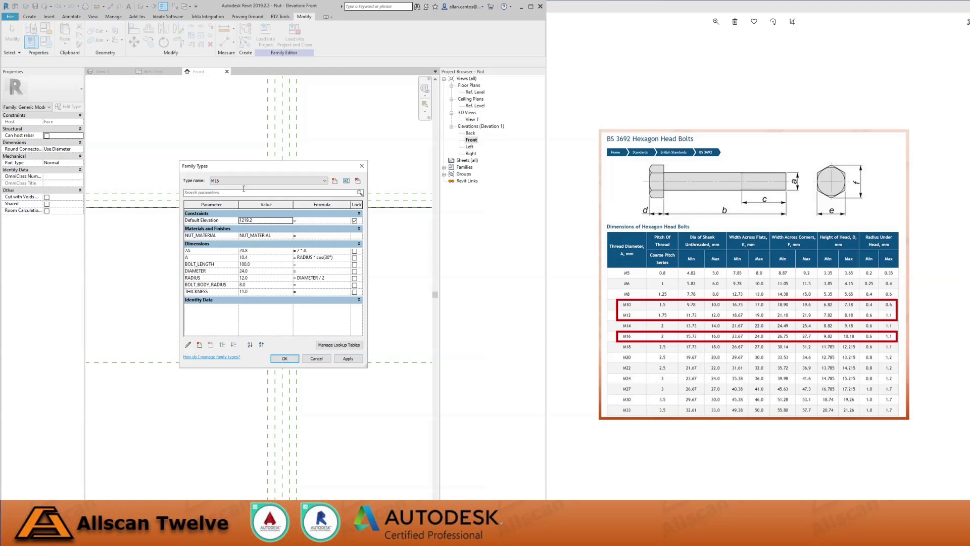
# Set BOLT_LENGTH to 60 for the M16 type and bring up the M12 type's values
pyautogui.click(258, 263)
pyautogui.write('60')
pyautogui.press('Tab')
pyautogui.click(226, 181)
pyautogui.click(231, 192)
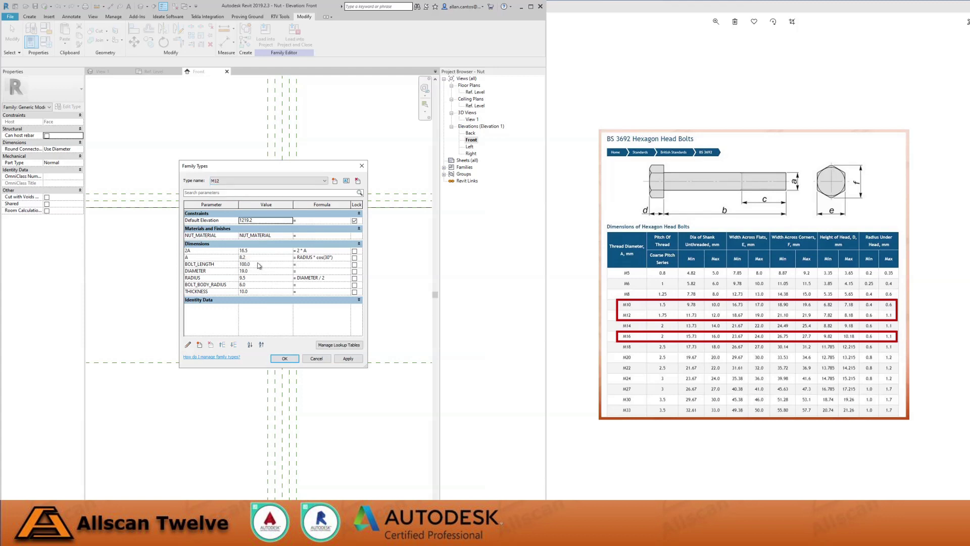
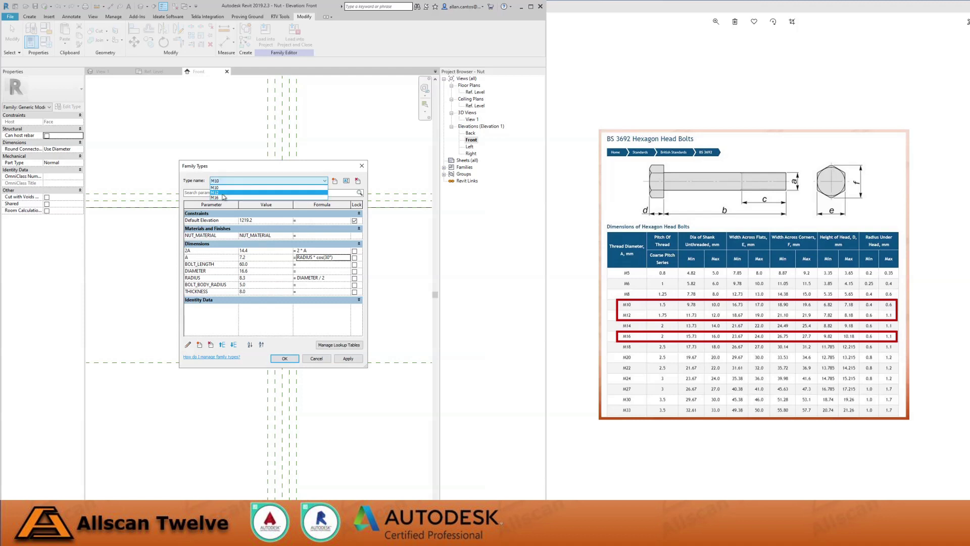
# Try to adjust parameter A of the M12 and M16 types to the head heights in the BS 3692 table
pyautogui.click(226, 195)
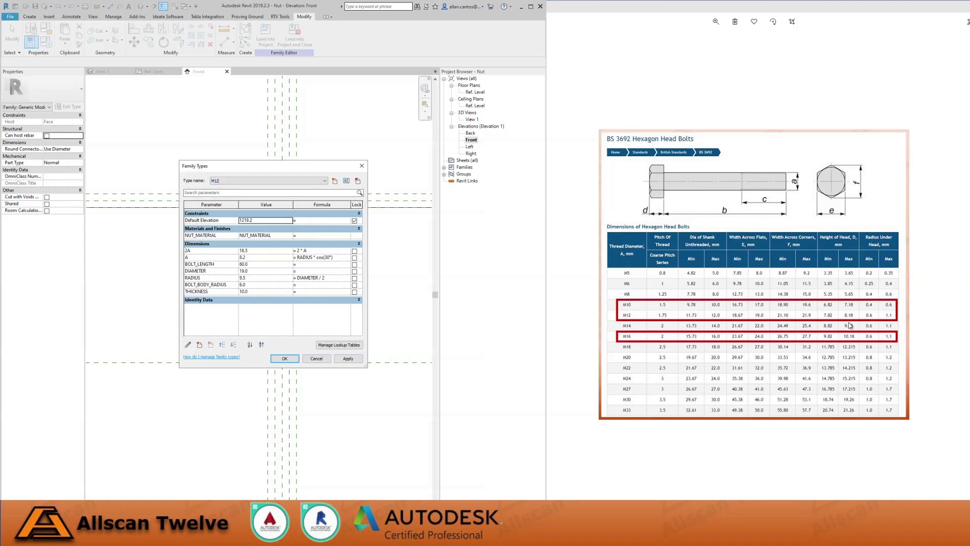
pyautogui.click(253, 258)
pyautogui.press('Tab')
pyautogui.click(258, 181)
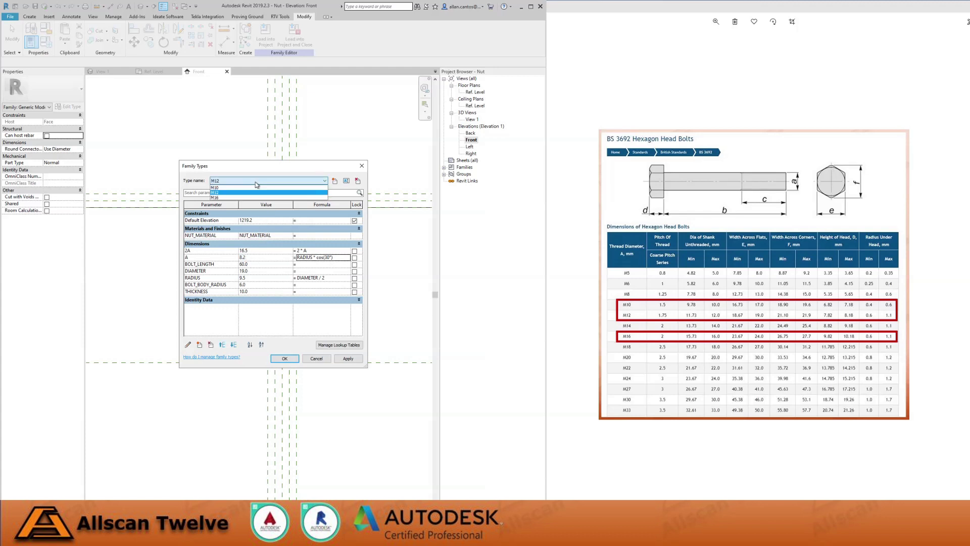
pyautogui.click(235, 198)
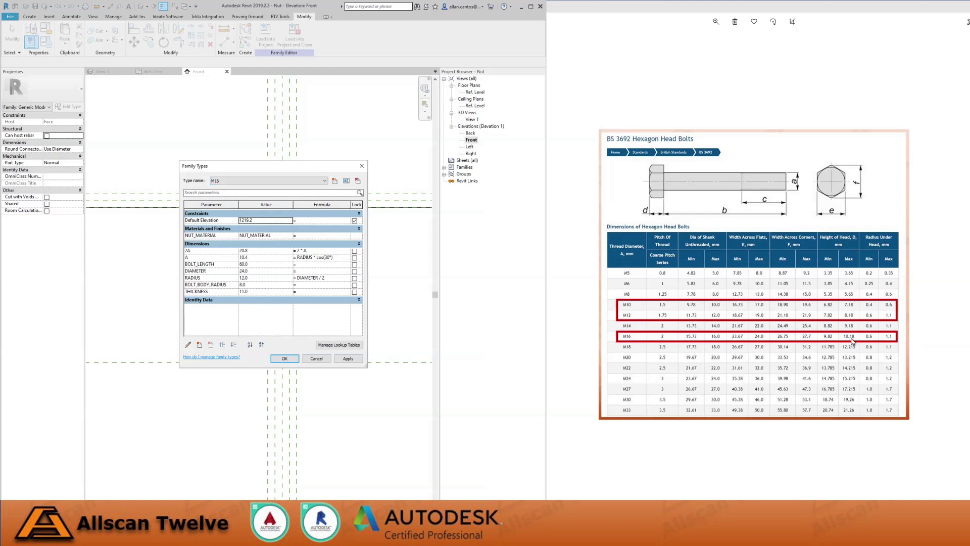
pyautogui.click(259, 257)
pyautogui.press('Tab')
# Re-enter RADIUS for the M16 type and check that the M12 type's RADIUS is 9.5
pyautogui.click(253, 278)
pyautogui.press('Tab')
pyautogui.click(220, 181)
pyautogui.click(223, 193)
pyautogui.click(260, 278)
# Set RADIUS to 8.5 for the M10 type and apply the M16 type to the model
pyautogui.click(230, 181)
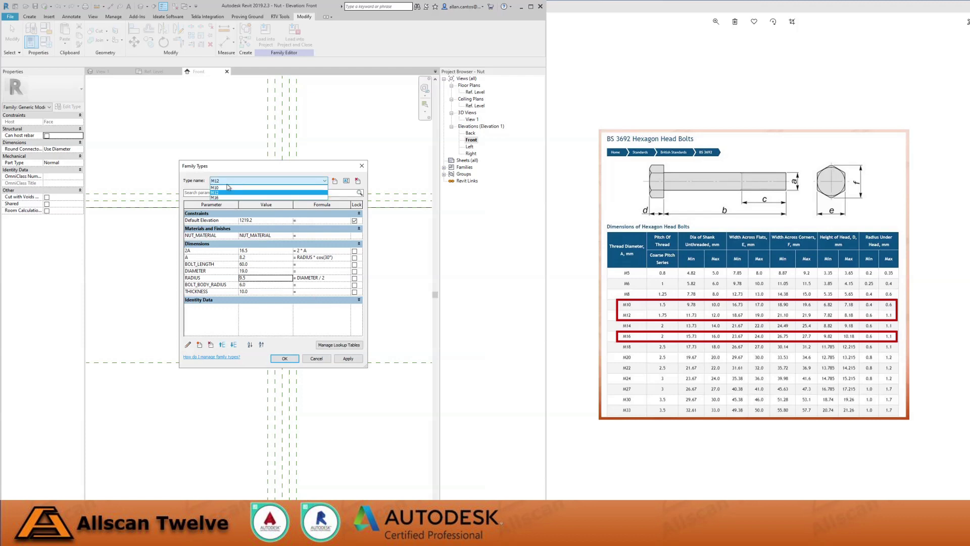
pyautogui.click(228, 187)
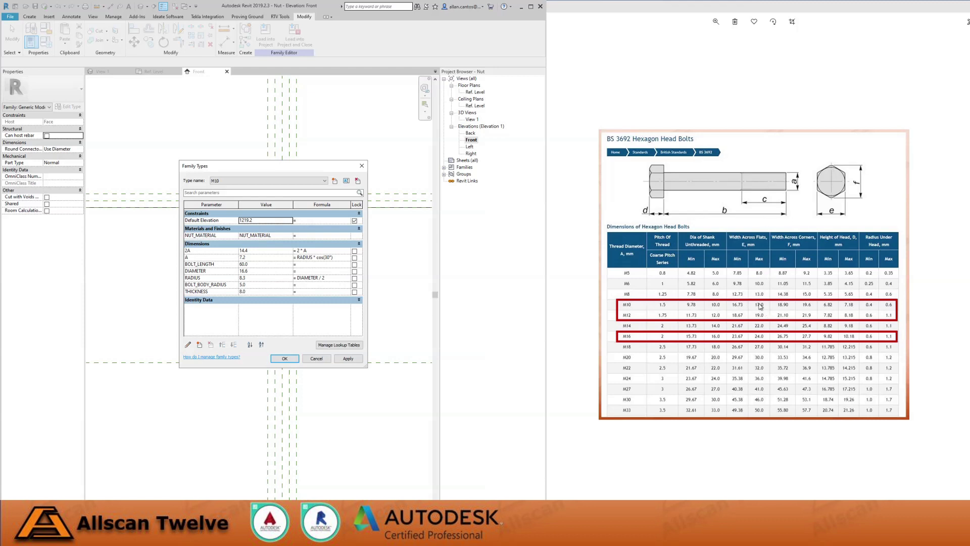
pyautogui.click(252, 278)
pyautogui.write('8.5')
pyautogui.press('Tab')
pyautogui.click(250, 181)
pyautogui.click(248, 200)
pyautogui.click(284, 358)
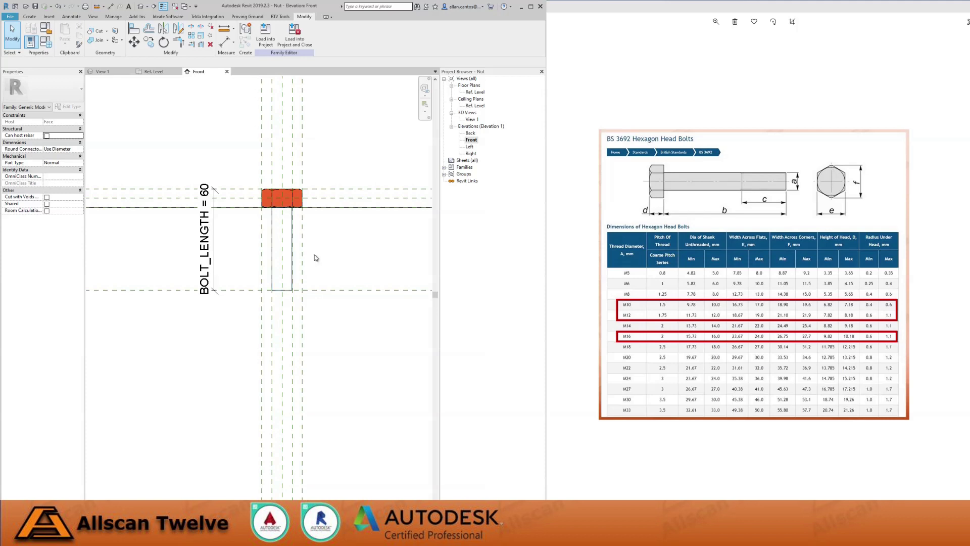
# Start a new shared parameter to associate with the bolt body extrusion's material
pyautogui.click(292, 228)
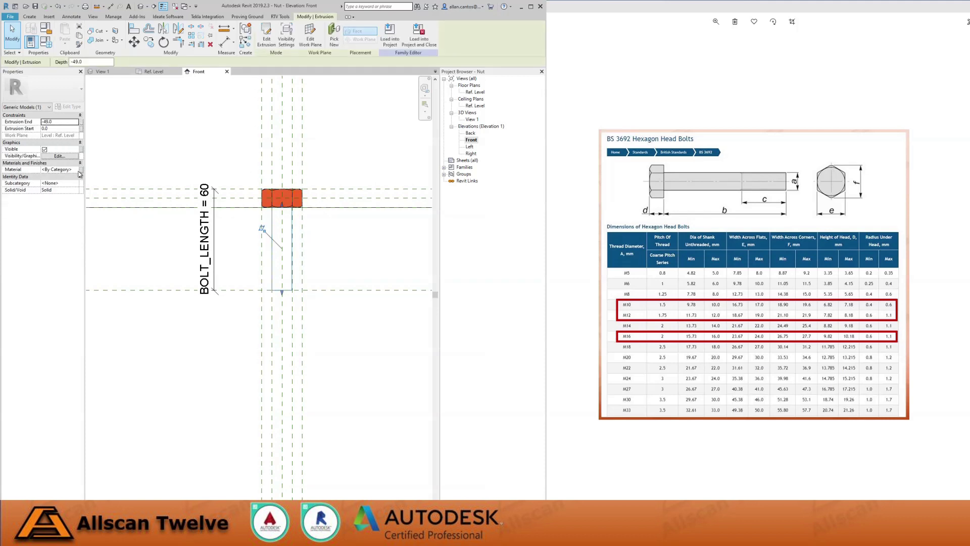
pyautogui.click(81, 170)
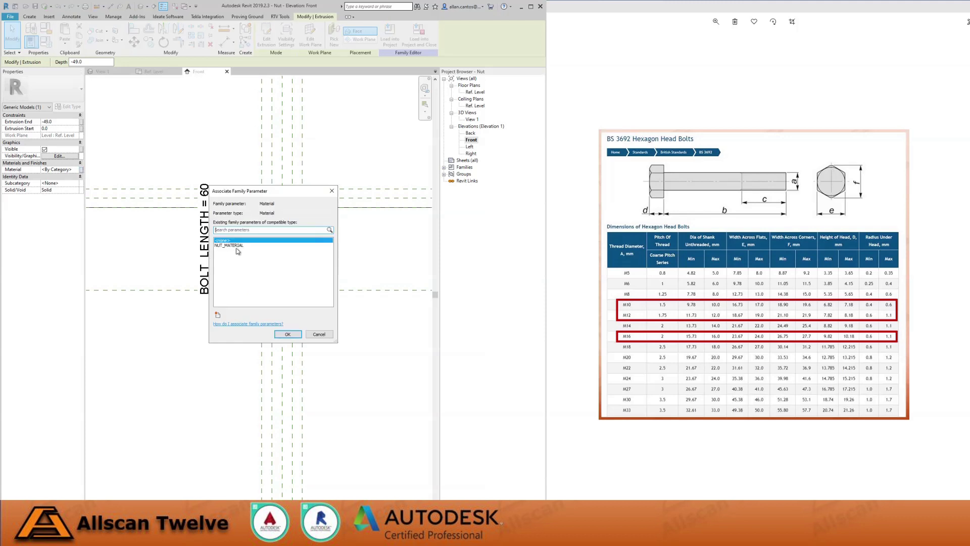
pyautogui.click(217, 315)
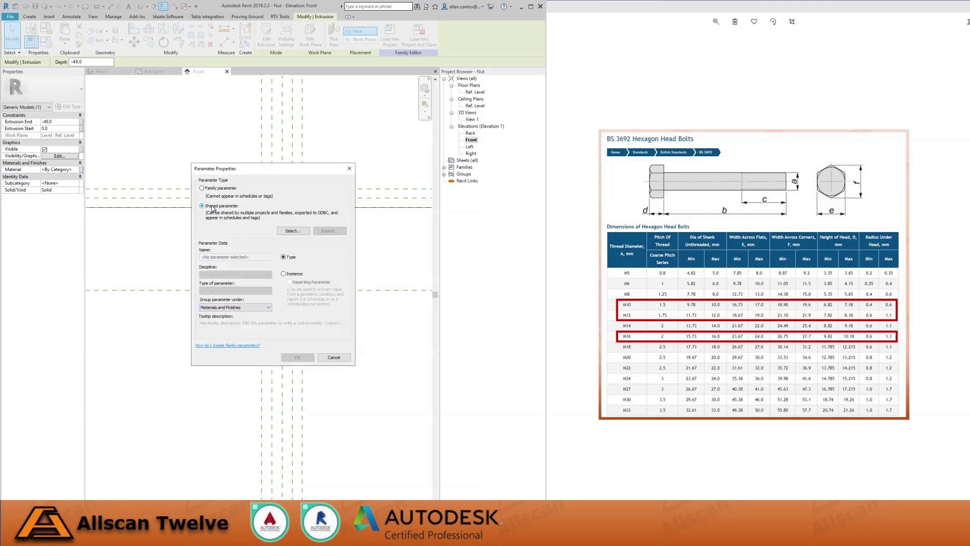
pyautogui.click(217, 210)
# Load the Shared_Parameters text file from the AllscanTwelve folder as the shared parameter file
pyautogui.click(293, 231)
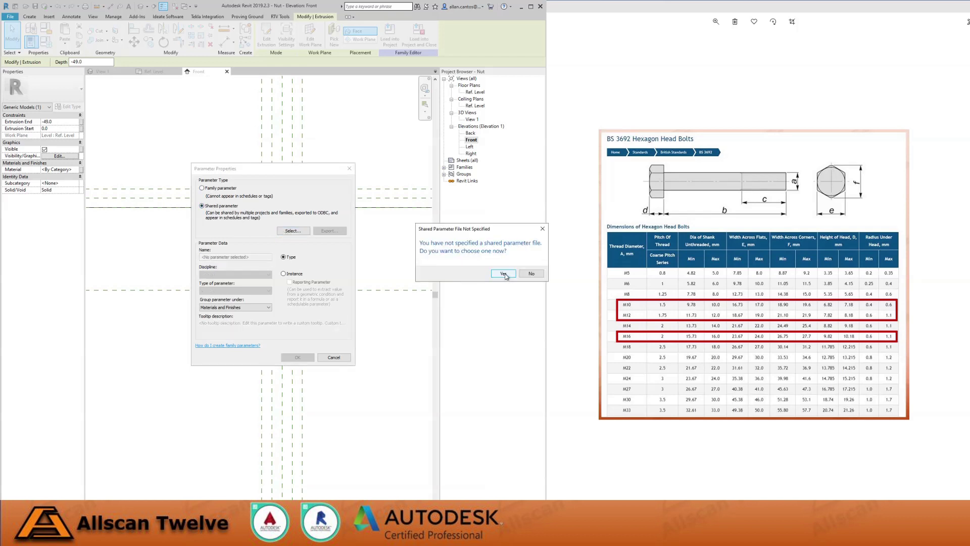
pyautogui.moveTo(489, 228); pyautogui.dragTo(394, 248)
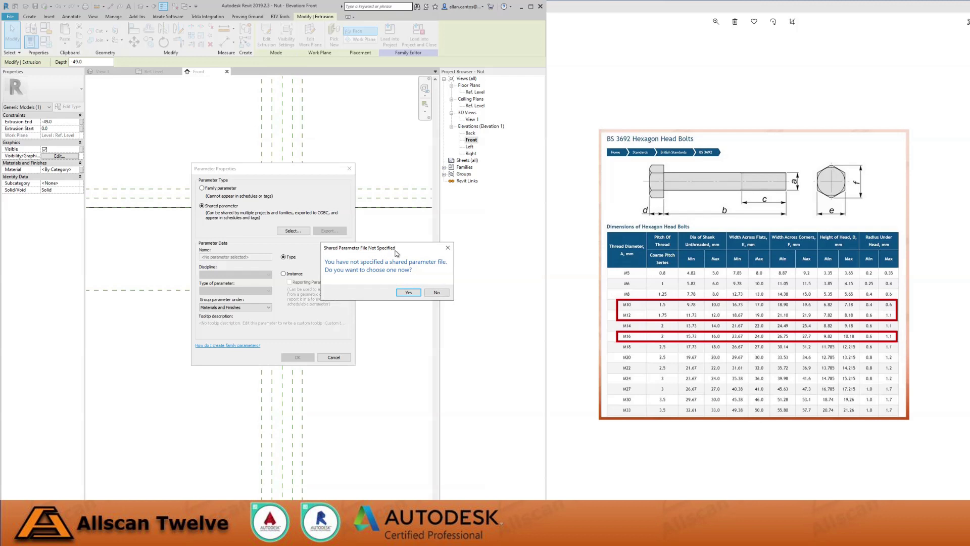
pyautogui.click(408, 293)
pyautogui.click(294, 207)
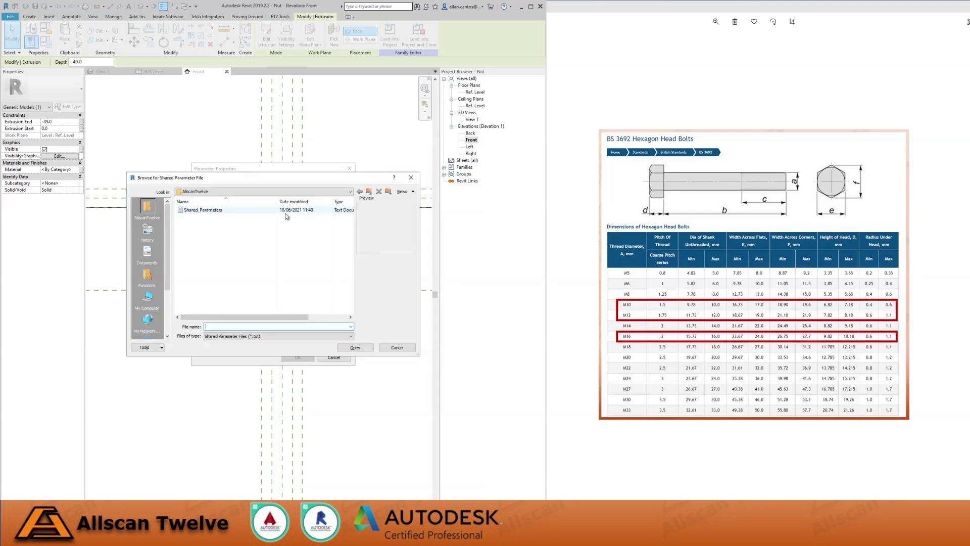
pyautogui.click(356, 347)
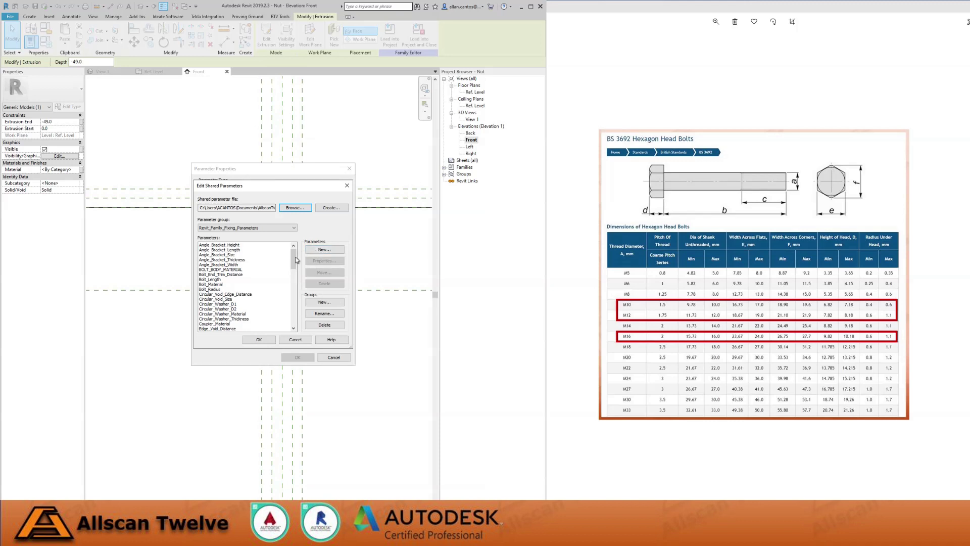
# Try to create a shared parameter named BOLT_BODY_MATERIAL of type Material in the Revit_Family_Fixing_Parameters group
pyautogui.scroll(-15, 294, 274)
pyautogui.scroll(5, 293, 275)
pyautogui.scroll(10, 293, 274)
pyautogui.click(325, 251)
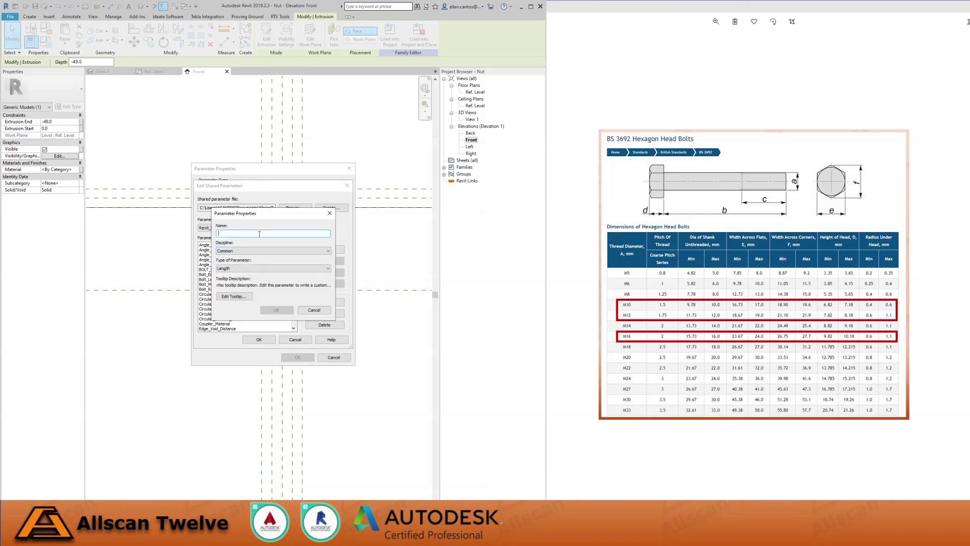
pyautogui.write('BOLT_BODY_MATERIAL')
pyautogui.click(238, 268)
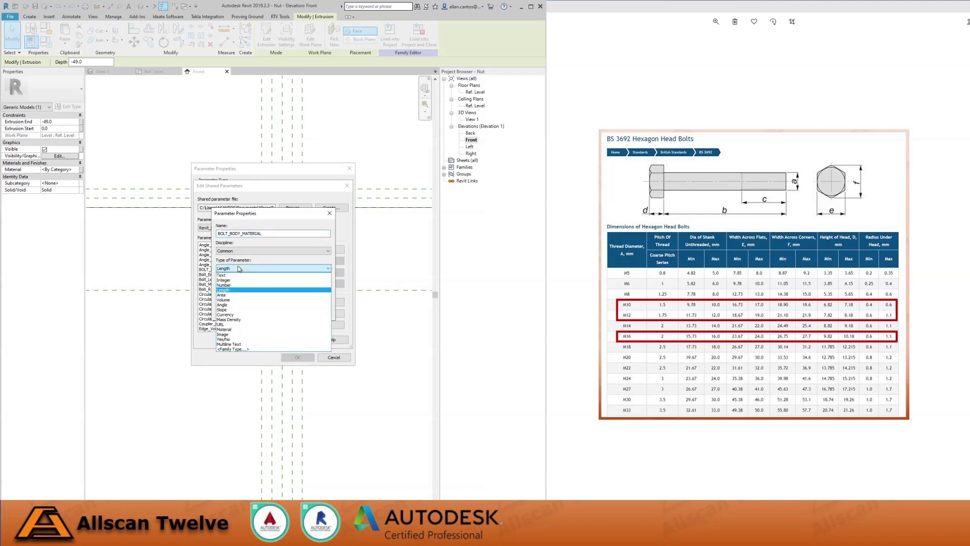
pyautogui.click(225, 329)
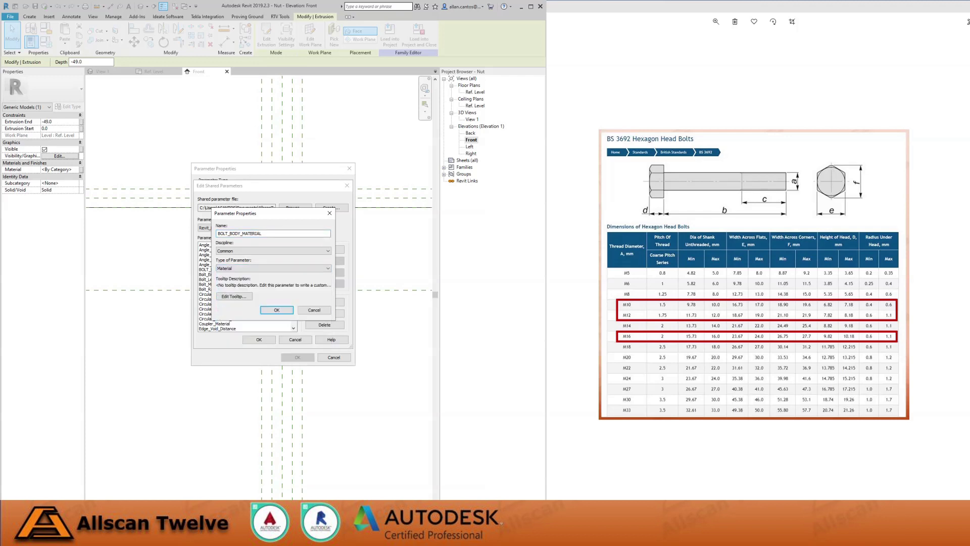
pyautogui.click(270, 310)
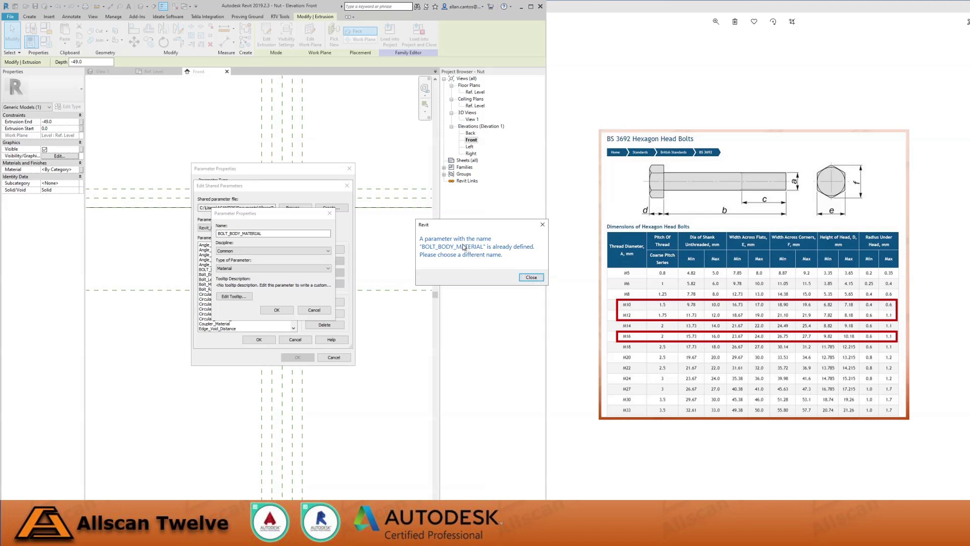
pyautogui.click(530, 277)
pyautogui.click(317, 309)
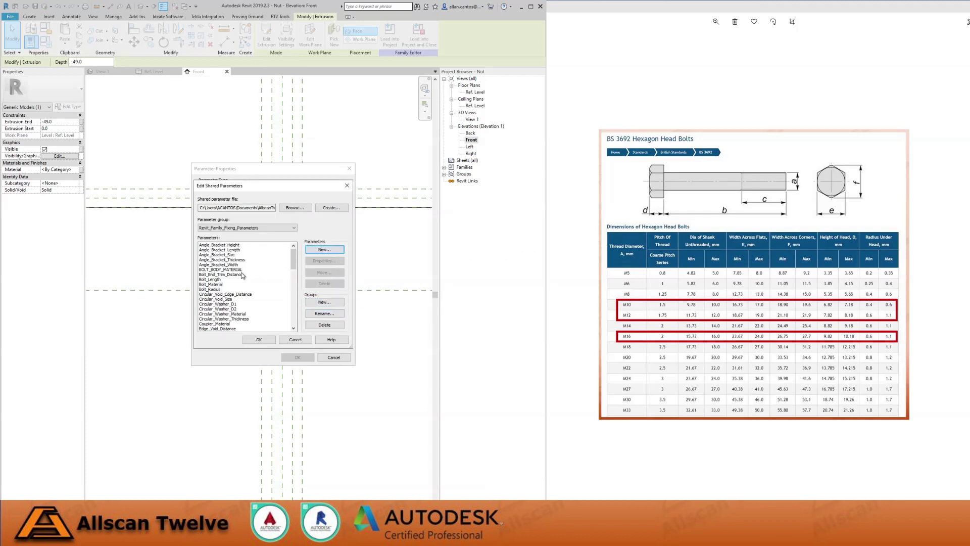
# Add the existing shared parameter BOLT_BODY_MATERIAL to the family as a type parameter grouped under Materials and Finishes
pyautogui.click(224, 269)
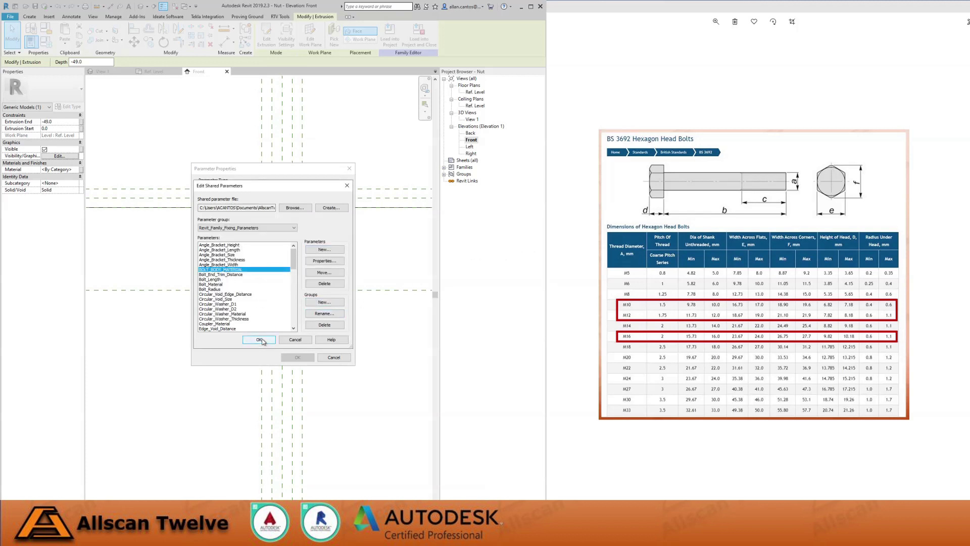
pyautogui.click(259, 339)
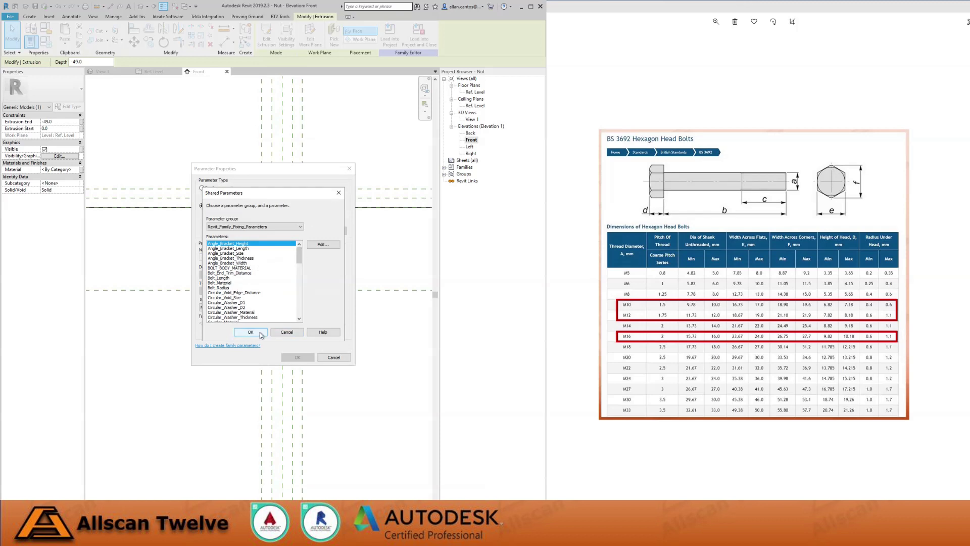
pyautogui.moveTo(300, 256); pyautogui.dragTo(300, 258)
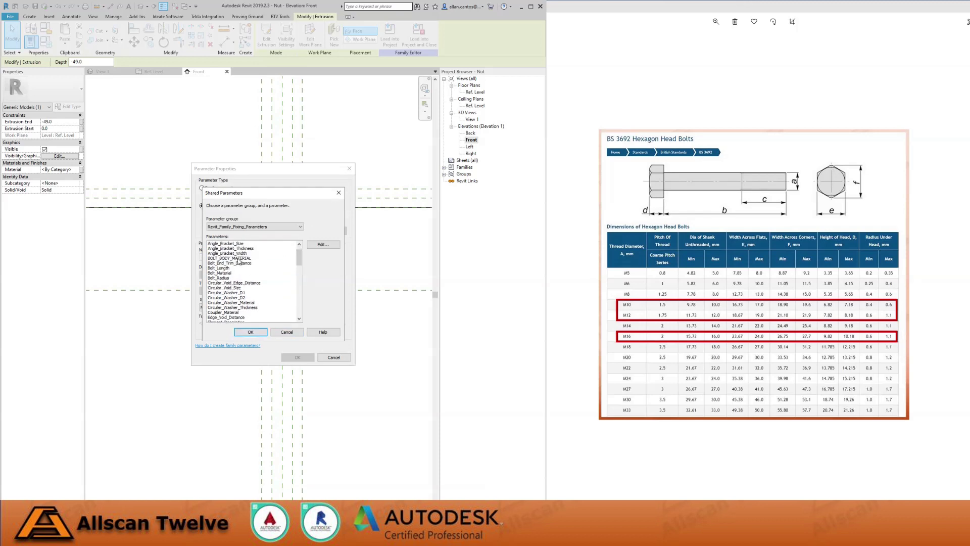
pyautogui.click(239, 258)
pyautogui.click(251, 332)
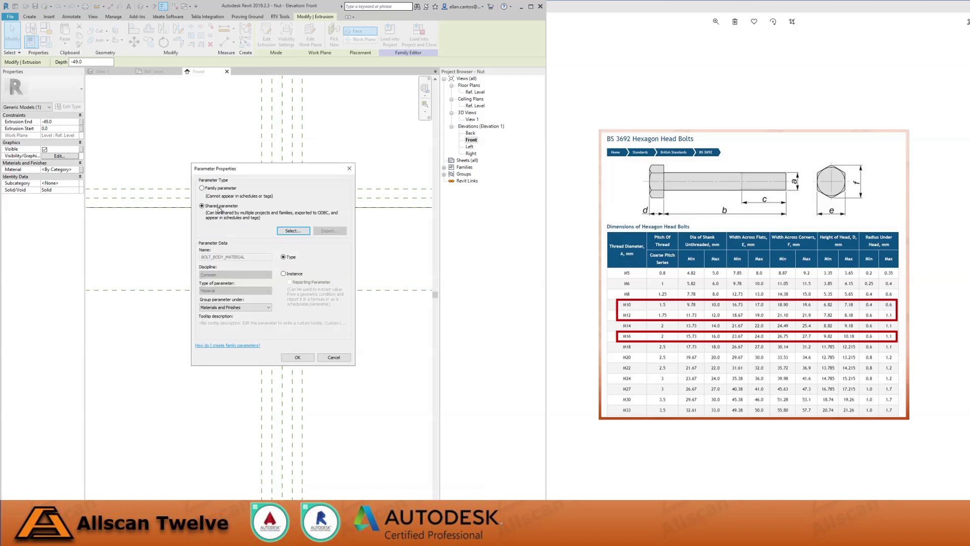
pyautogui.click(301, 360)
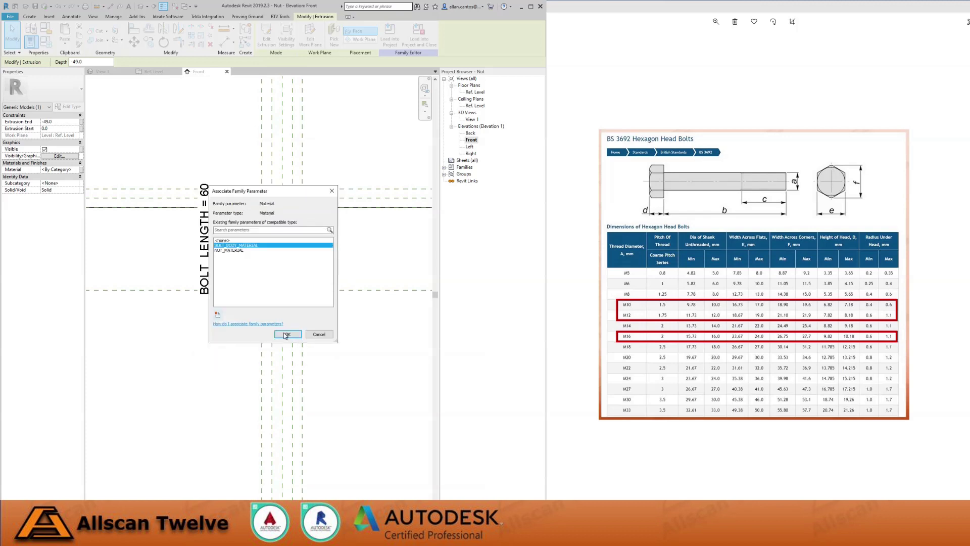
# Associate the bolt body extrusion's material with BOLT_BODY_MATERIAL and open that parameter's material selection in the M16 family type
pyautogui.click(286, 335)
pyautogui.press('f')
pyautogui.press('t')
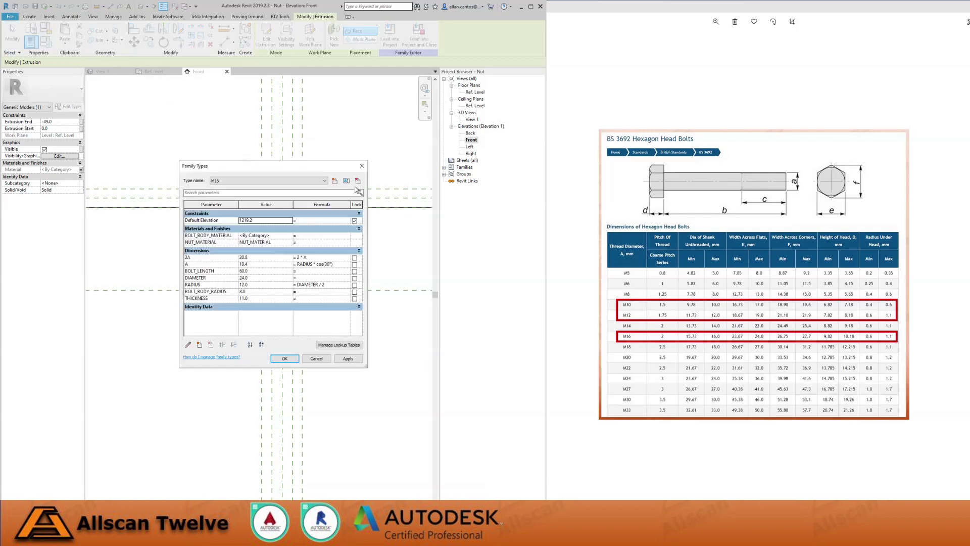
pyautogui.click(291, 237)
pyautogui.click(290, 236)
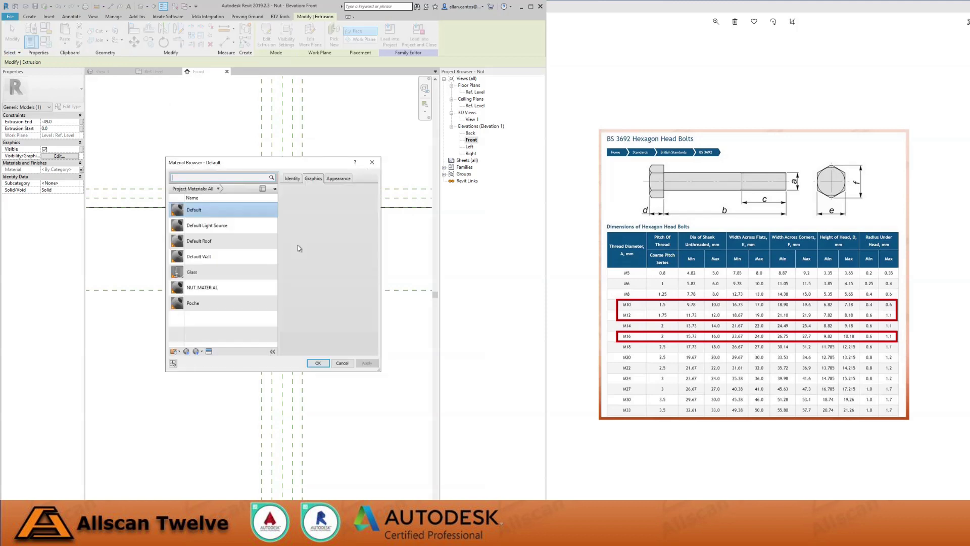
# Duplicate NUT_MATERIAL as a new material named BOLT_BODY_MATERIAL and assign it to the BOLT_BODY_MATERIAL parameter
pyautogui.click(217, 287)
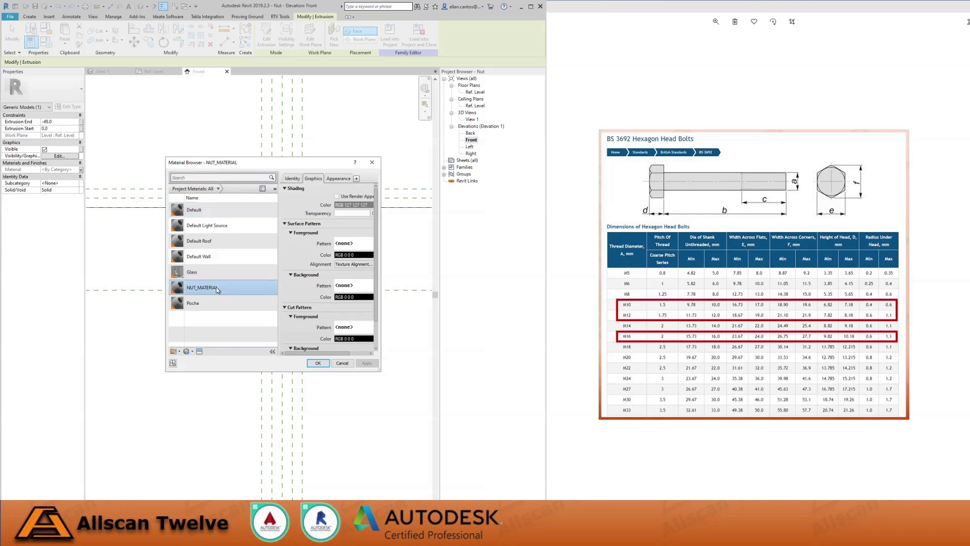
pyautogui.click(192, 351)
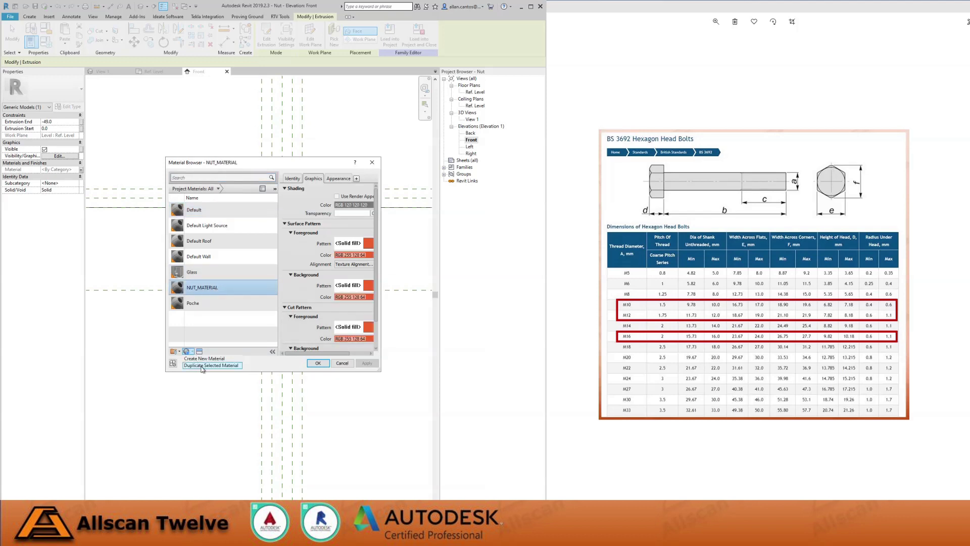
pyautogui.click(201, 365)
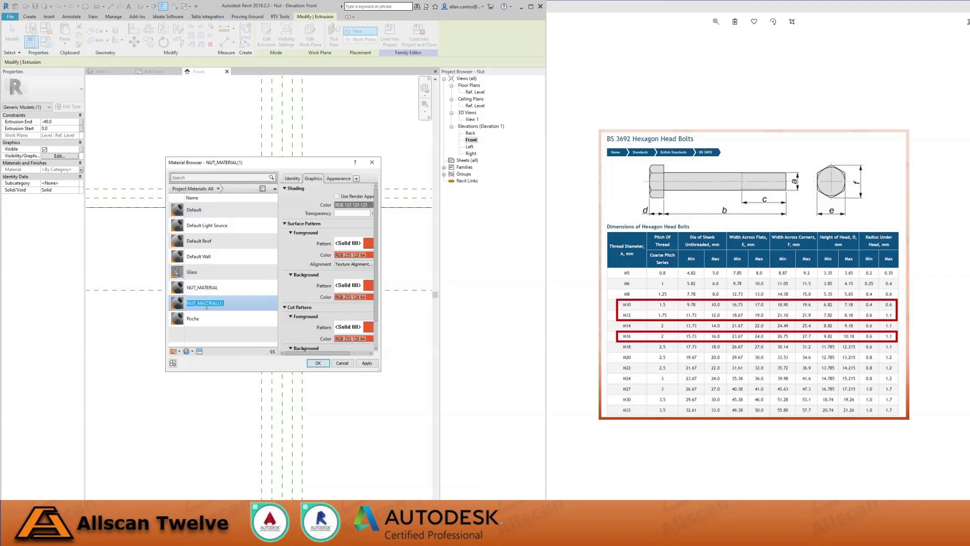
pyautogui.write('BOLT_BODY')
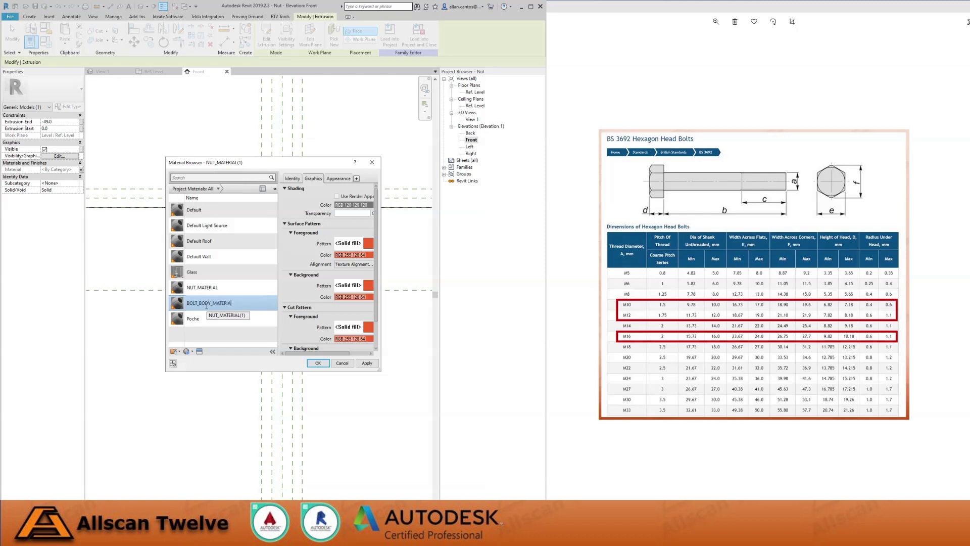
pyautogui.press('Return')
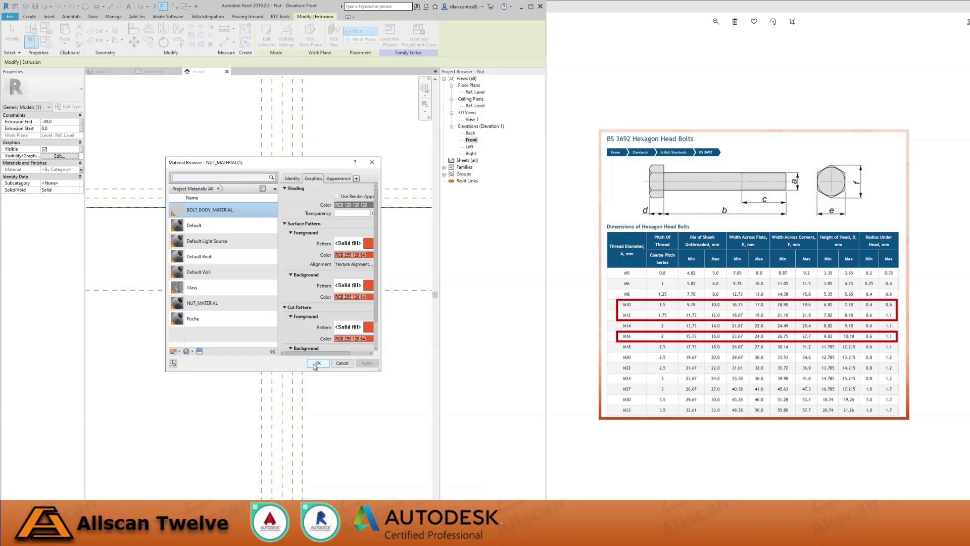
pyautogui.click(317, 362)
pyautogui.click(285, 359)
pyautogui.click(356, 345)
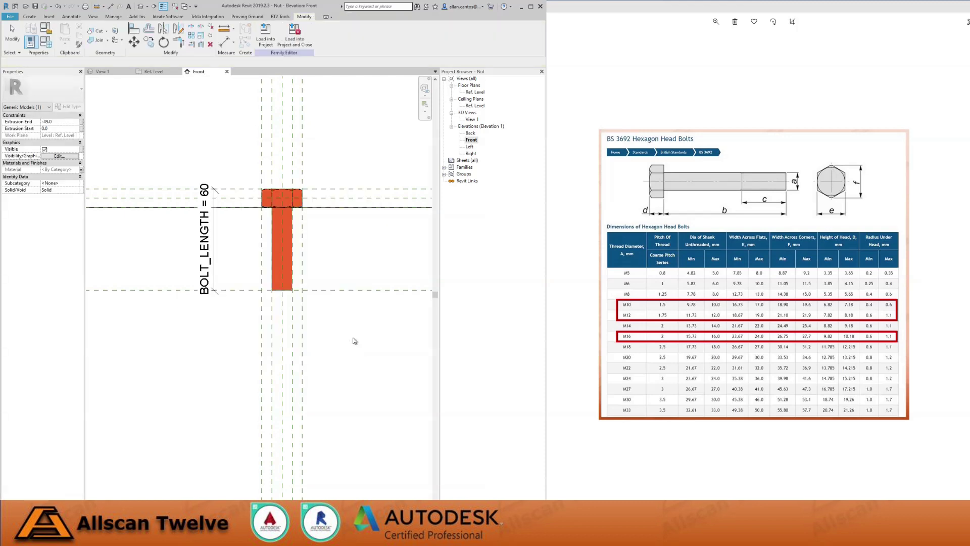
# Examine the bolt's head and body in the 3D view from below
pyautogui.press('Escape')
pyautogui.scroll(-2, 277, 231)
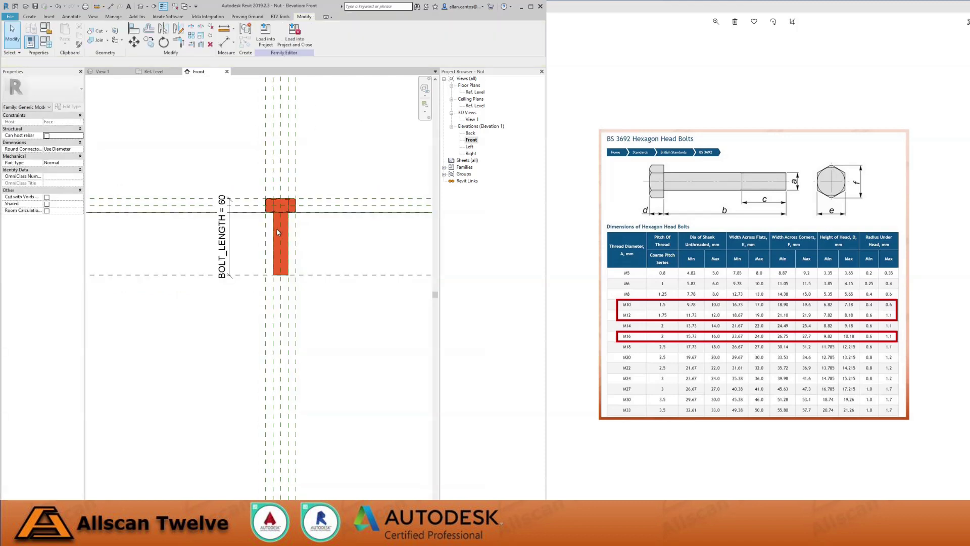
pyautogui.doubleClick(475, 106)
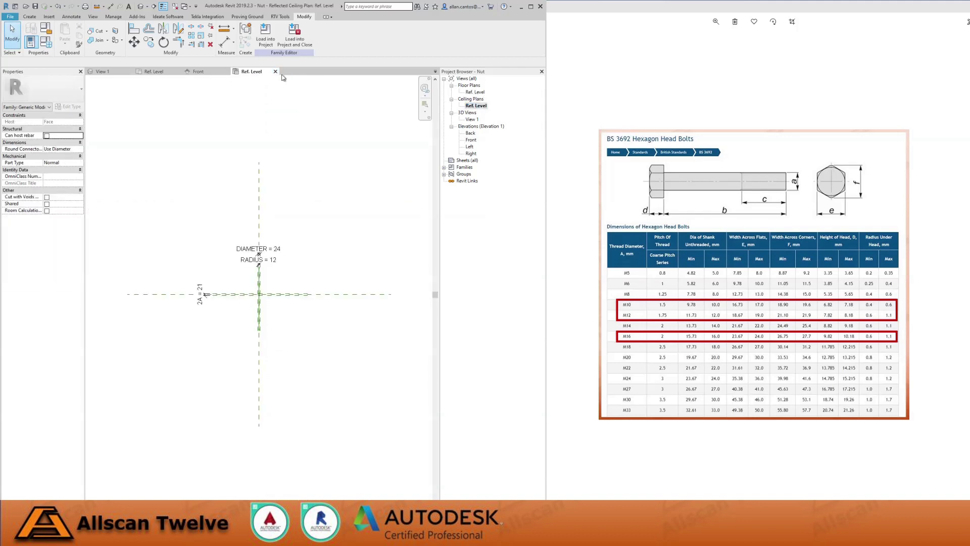
pyautogui.click(277, 71)
pyautogui.doubleClick(471, 119)
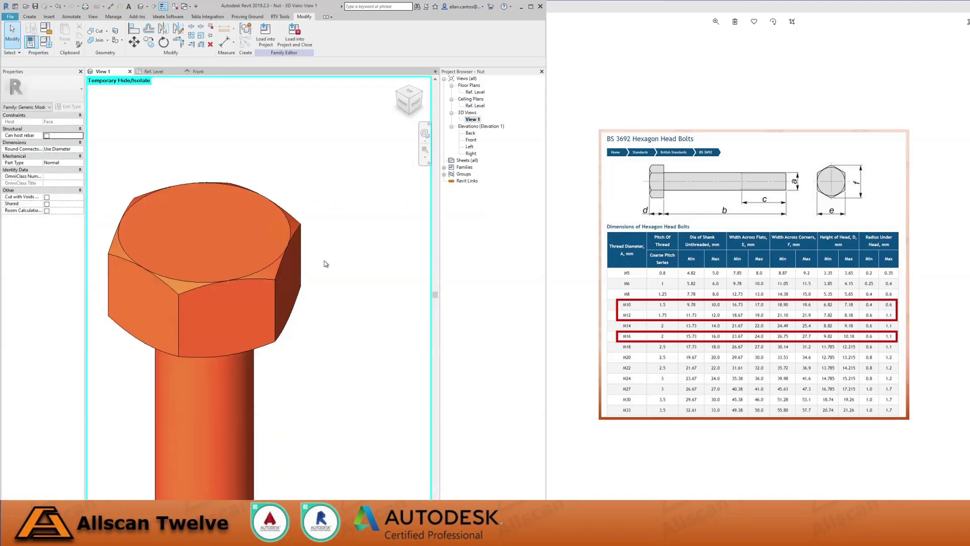
pyautogui.scroll(-3, 316, 329)
pyautogui.keyDown('shift'); pyautogui.moveTo(316, 328); pyautogui.dragTo(283, 310, button='middle'); pyautogui.keyUp('shift')
pyautogui.scroll(2, 342, 287)
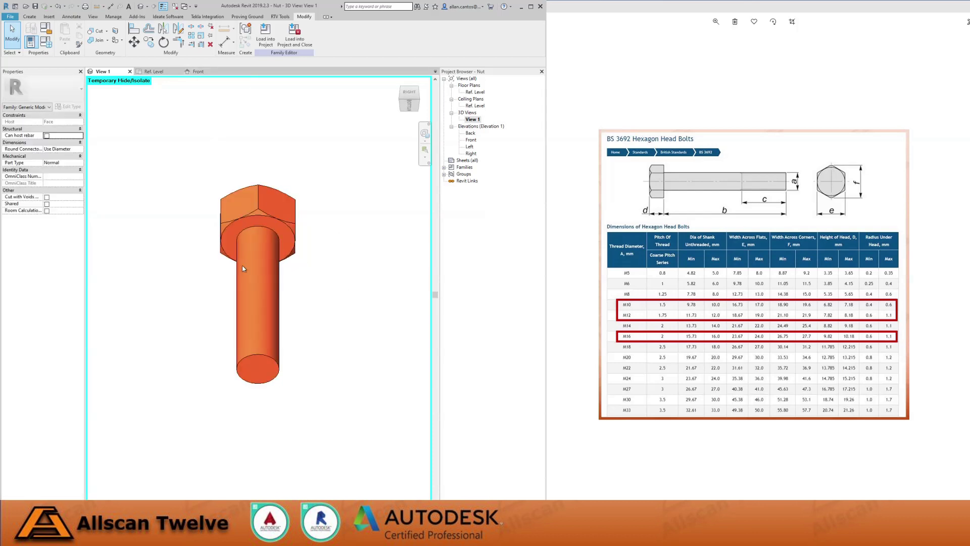
# Delete the extruded bolt body below the head in the Front elevation
pyautogui.click(205, 73)
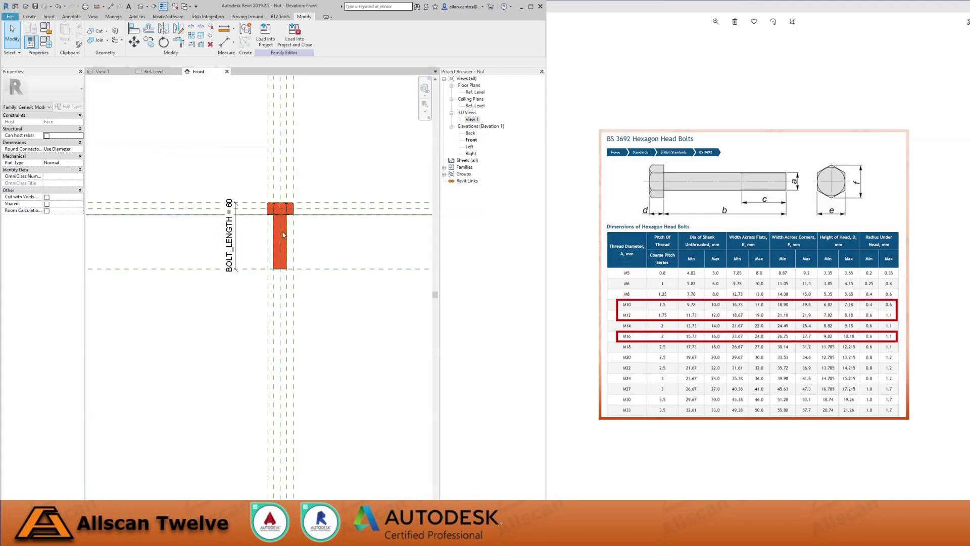
pyautogui.scroll(1, 284, 231)
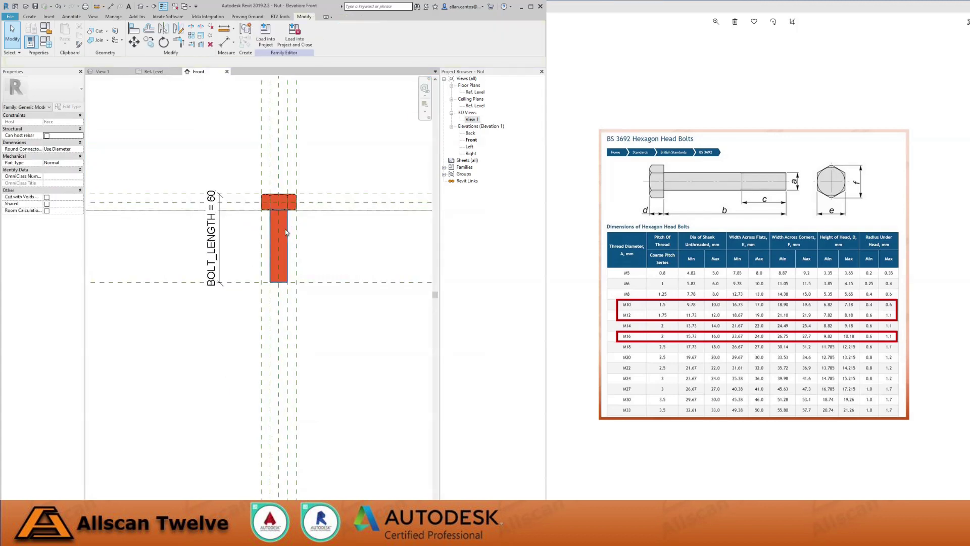
pyautogui.click(284, 231)
pyautogui.press('Delete')
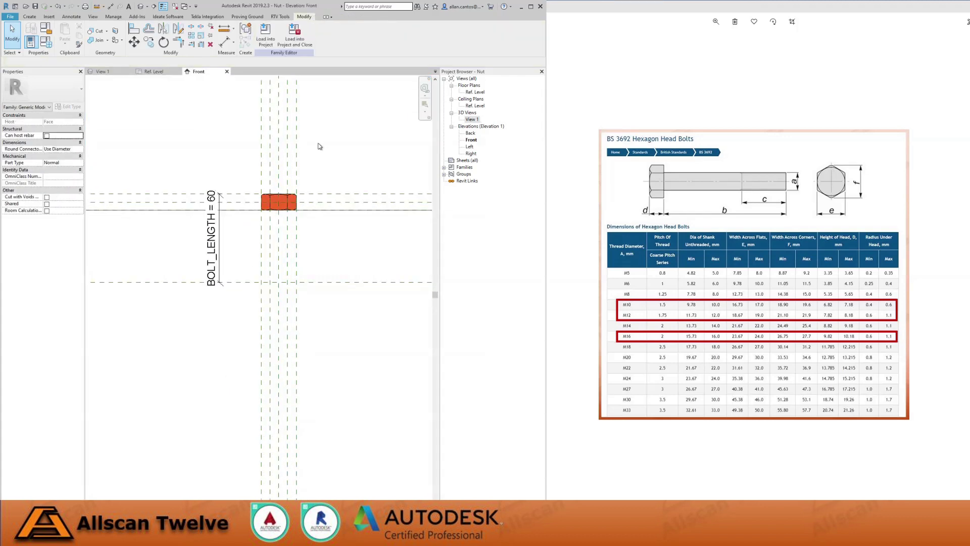
pyautogui.scroll(1, 320, 144)
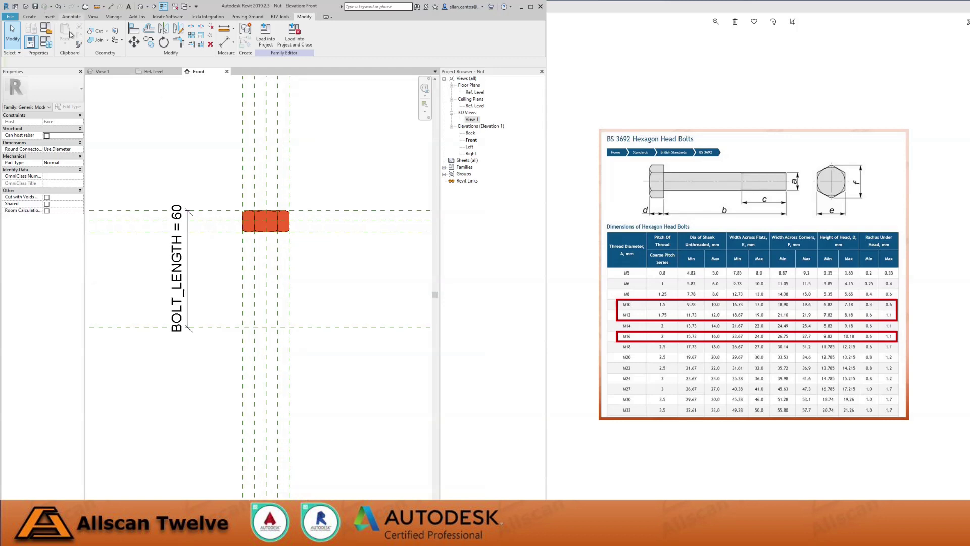
# Start a Revolve and draw its vertical axis line along the bolt's centre plane, extending above the head and below the bolt's end
pyautogui.click(30, 17)
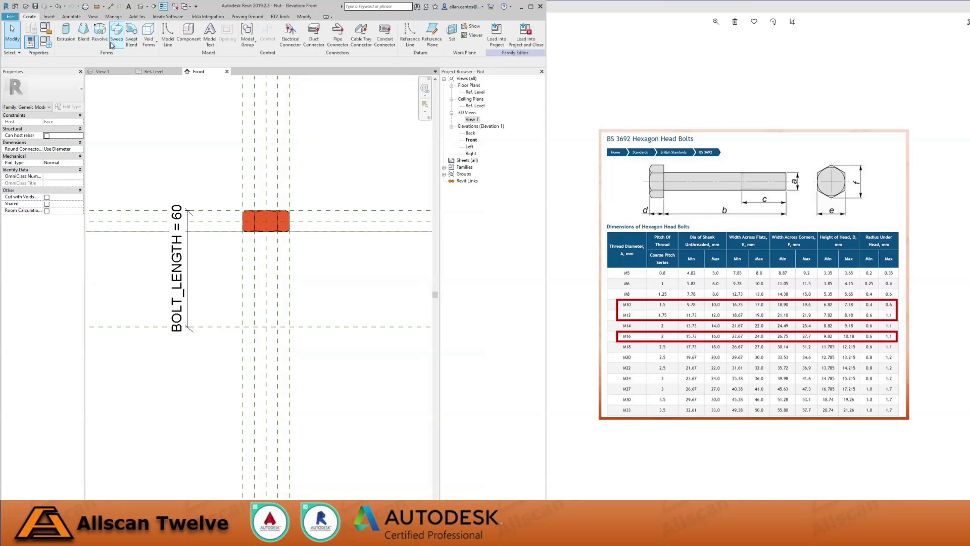
pyautogui.click(101, 41)
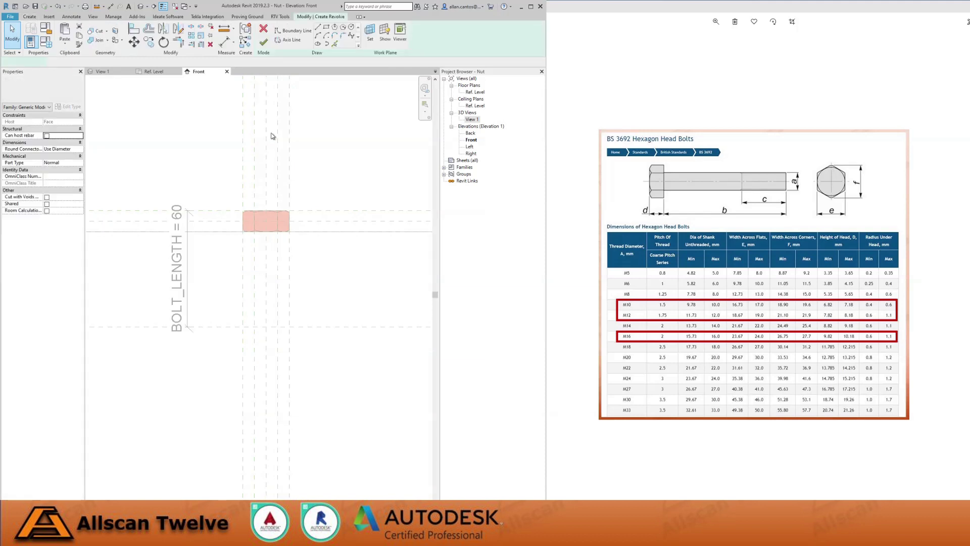
pyautogui.click(289, 39)
pyautogui.click(266, 162)
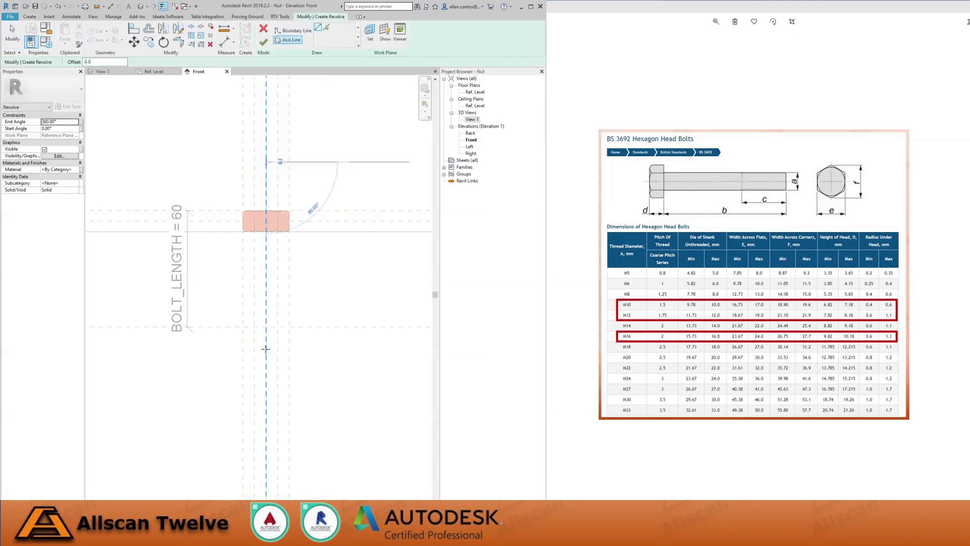
pyautogui.click(266, 374)
pyautogui.press('Escape')
# Sketch a rectangular revolve boundary about 7 mm wide beside the axis, between the bolt head and the lower reference plane
pyautogui.click(262, 265)
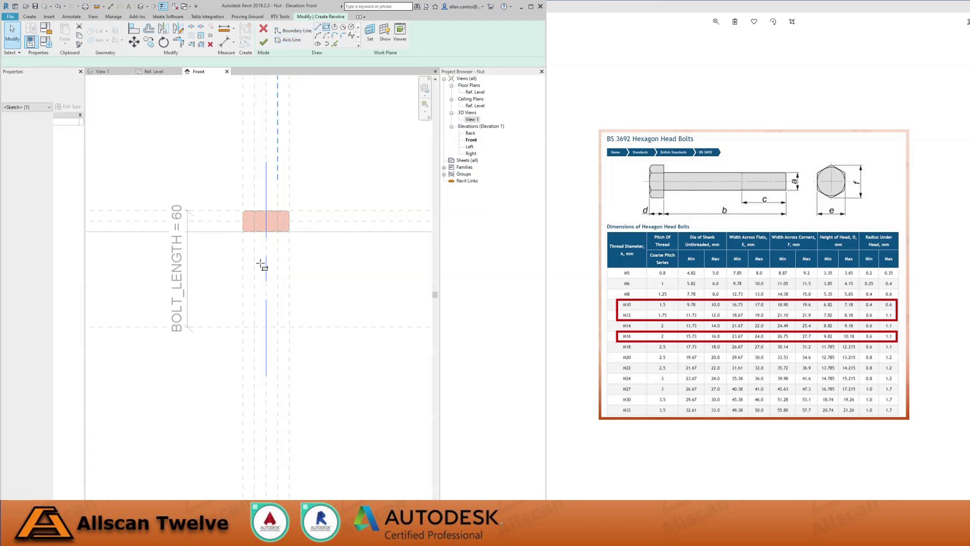
pyautogui.scroll(3, 270, 243)
pyautogui.press('Return')
pyautogui.click(272, 239)
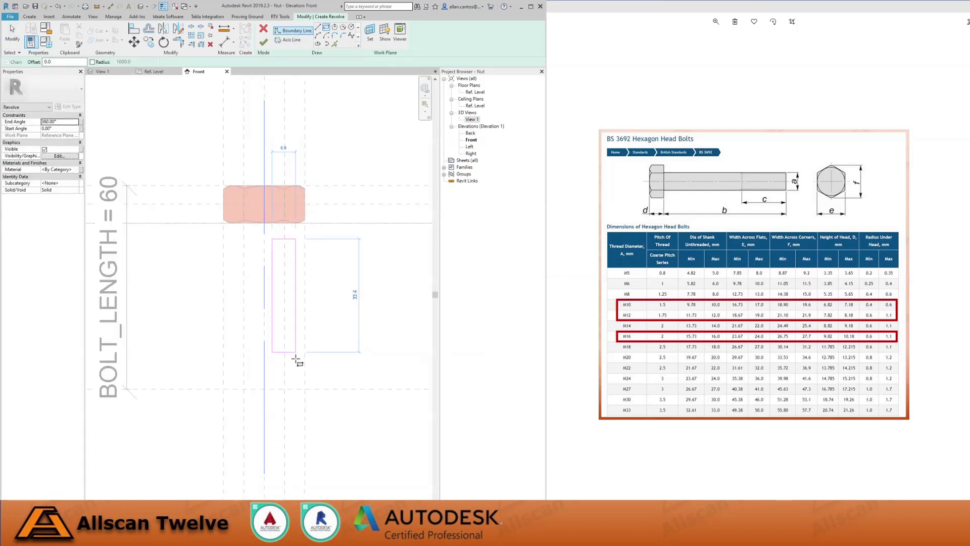
pyautogui.click(296, 361)
pyautogui.press('Escape')
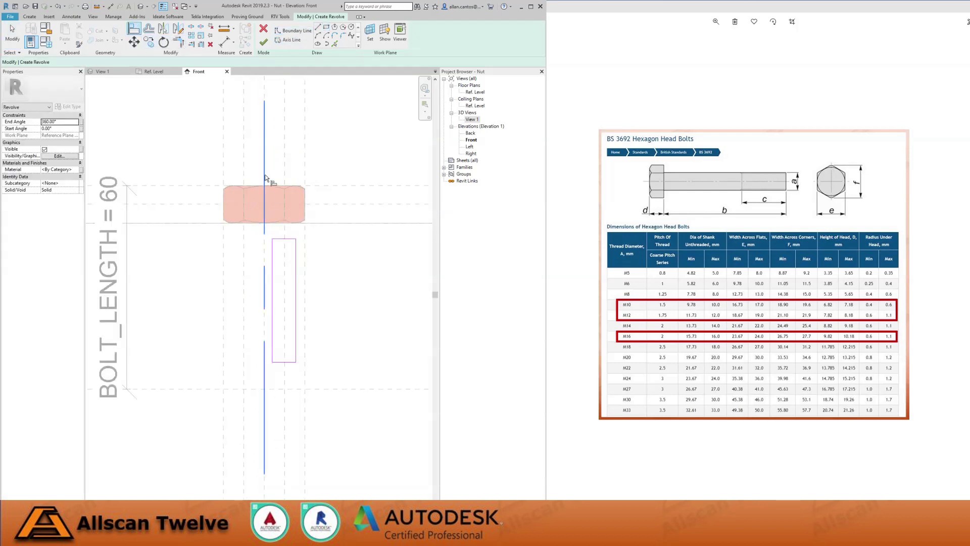
# Align the rectangle's inner edge to the axis, its lower edge to the BOLT_LENGTH end plane and its upper edge to the head's underside
pyautogui.click(265, 177)
pyautogui.click(272, 269)
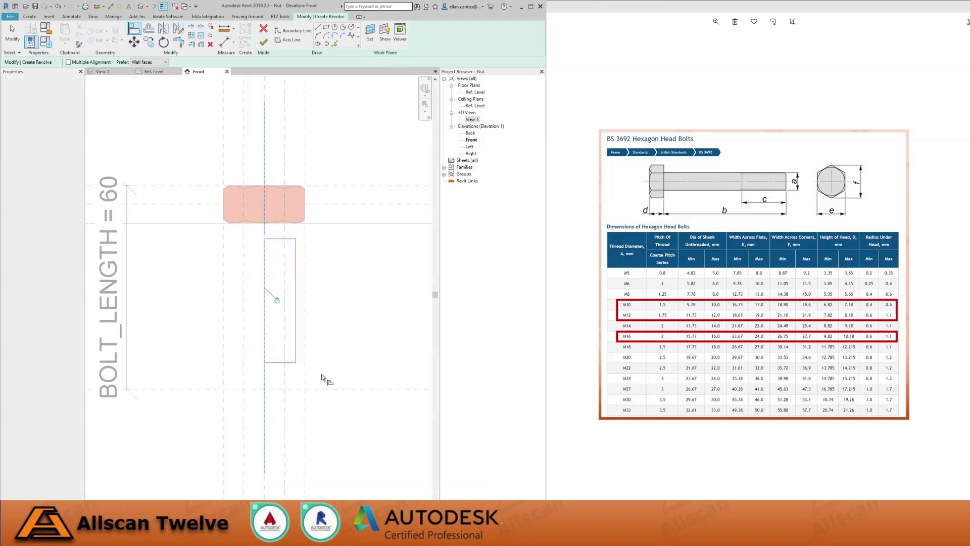
pyautogui.click(320, 389)
pyautogui.click(289, 361)
pyautogui.click(353, 223)
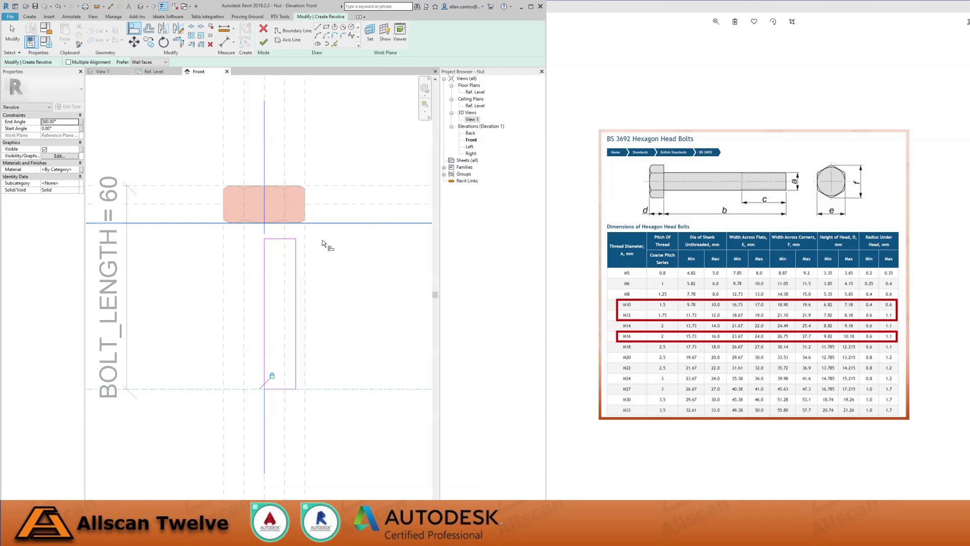
pyautogui.click(295, 254)
pyautogui.click(319, 222)
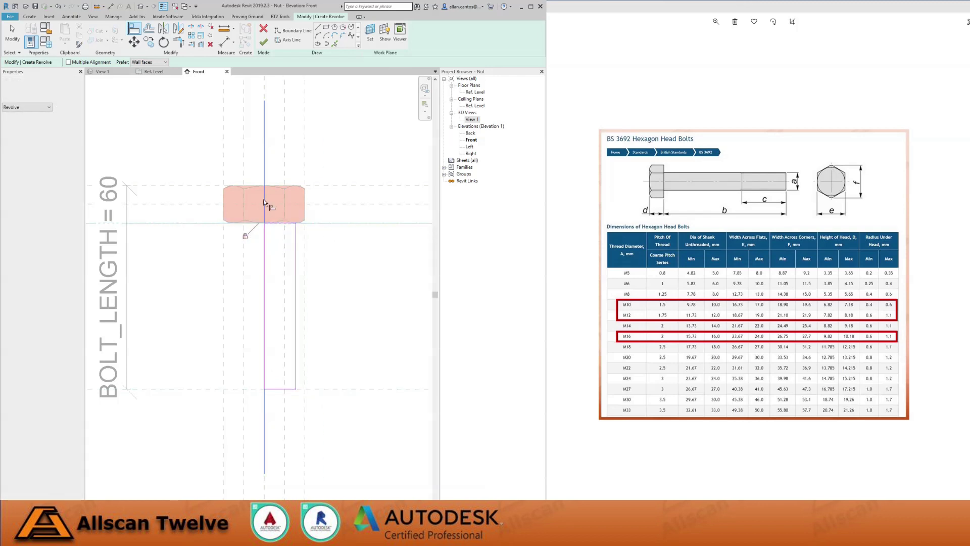
pyautogui.scroll(-2, 277, 233)
pyautogui.scroll(-5, 277, 234)
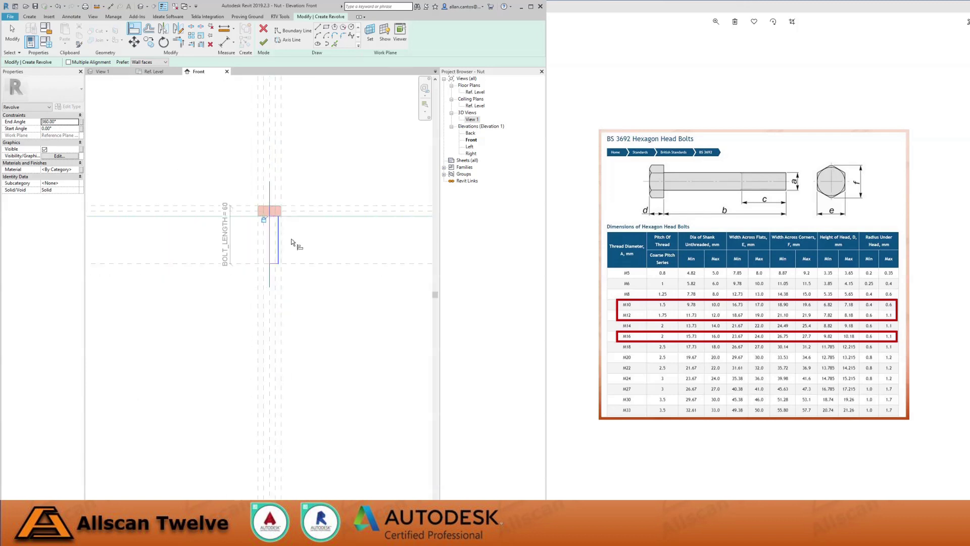
pyautogui.scroll(4, 300, 112)
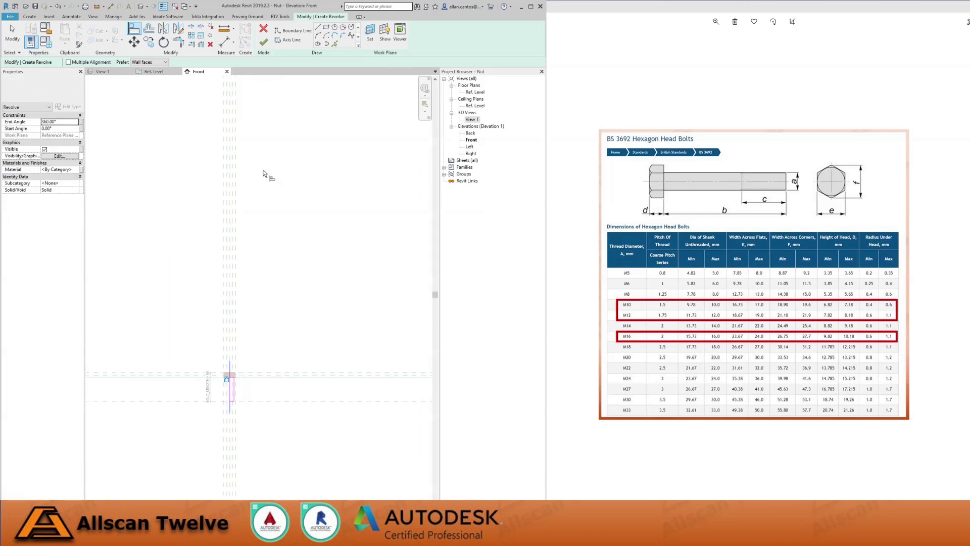
pyautogui.click(224, 41)
pyautogui.scroll(2, 219, 461)
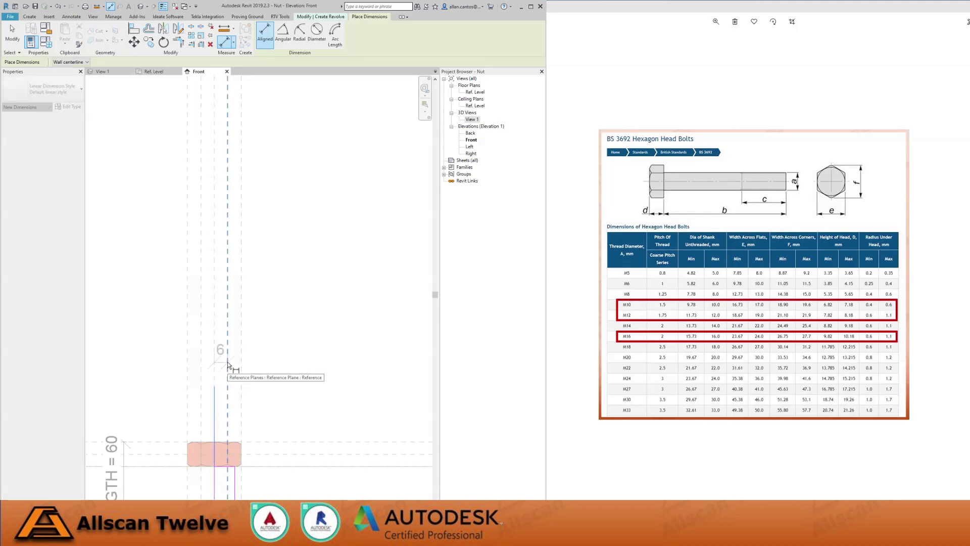
pyautogui.press('Escape')
pyautogui.press('Escape')
pyautogui.scroll(-2, 279, 190)
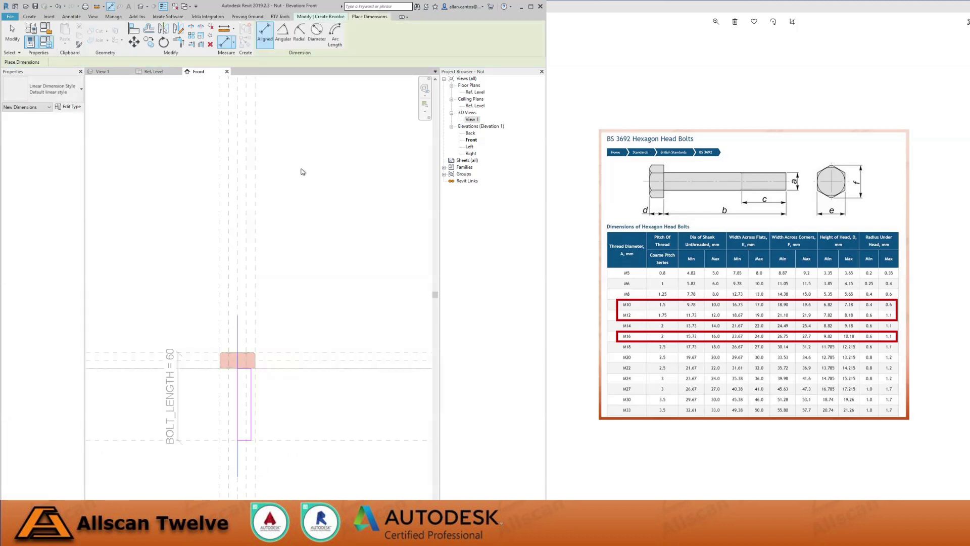
pyautogui.click(50, 44)
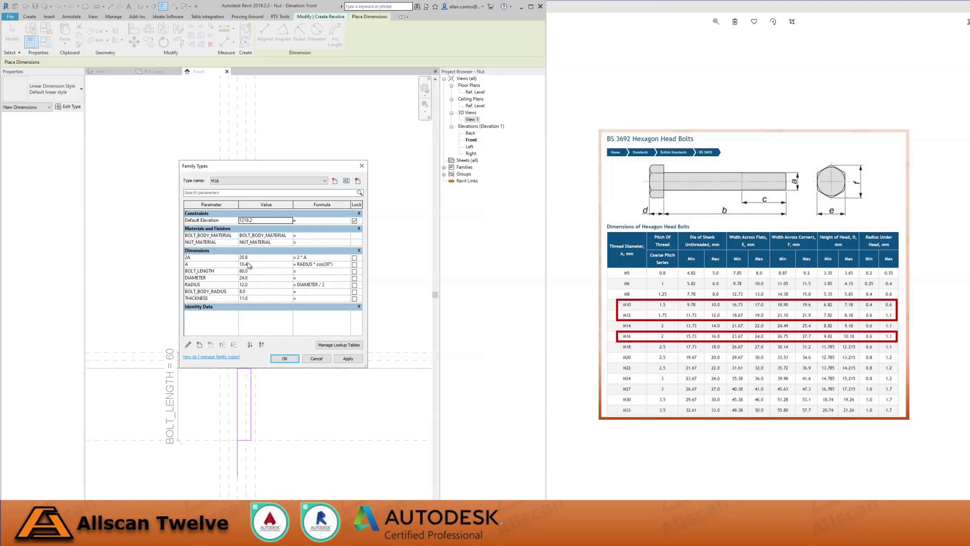
pyautogui.click(362, 166)
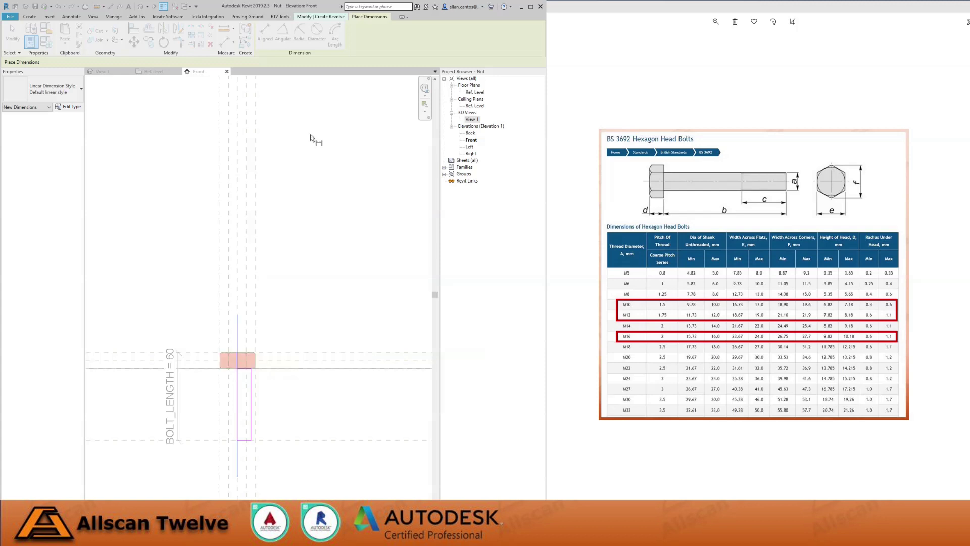
# Dimension the revolve profile's width from the centre axis to its outer edge, placing the dimension below the profile
pyautogui.scroll(2, 247, 454)
pyautogui.scroll(1, 241, 439)
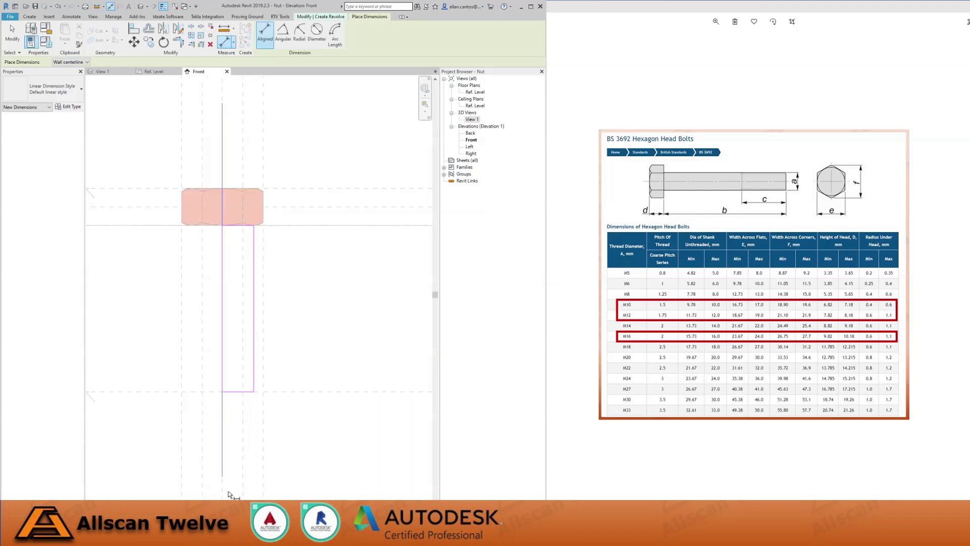
pyautogui.click(222, 496)
pyautogui.click(254, 379)
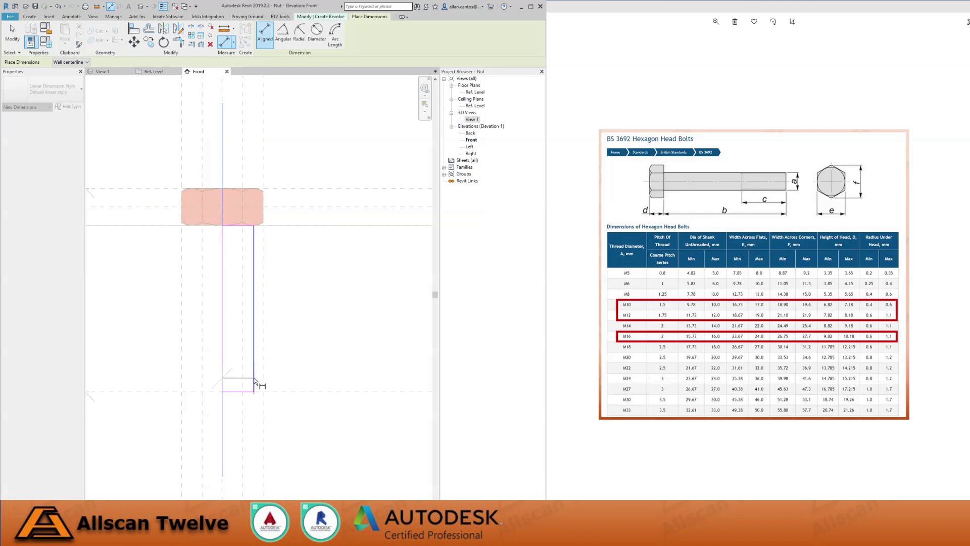
pyautogui.click(280, 448)
pyautogui.press('Escape')
pyautogui.press('Escape')
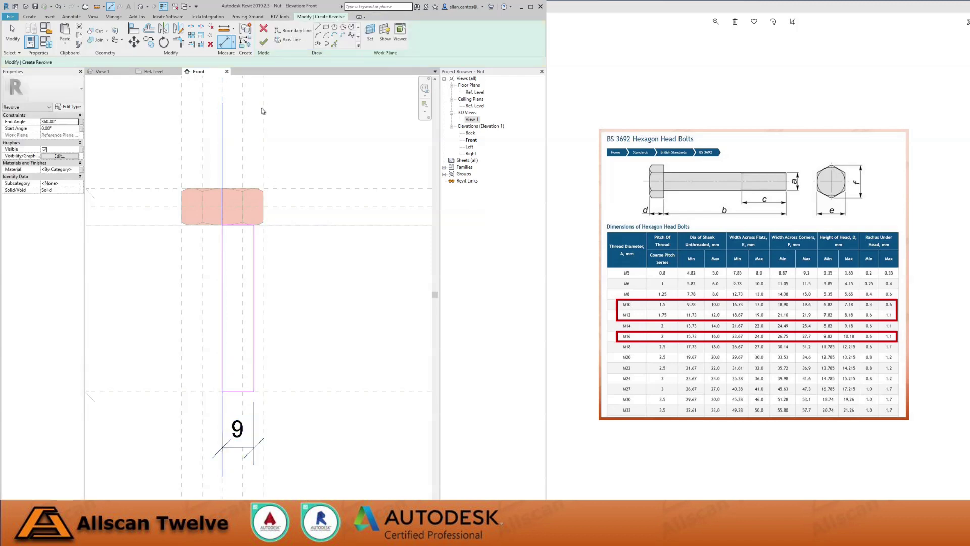
# Label the revolve profile's width dimension with the BOLT_BODY_RADIUS parameter
pyautogui.click(246, 449)
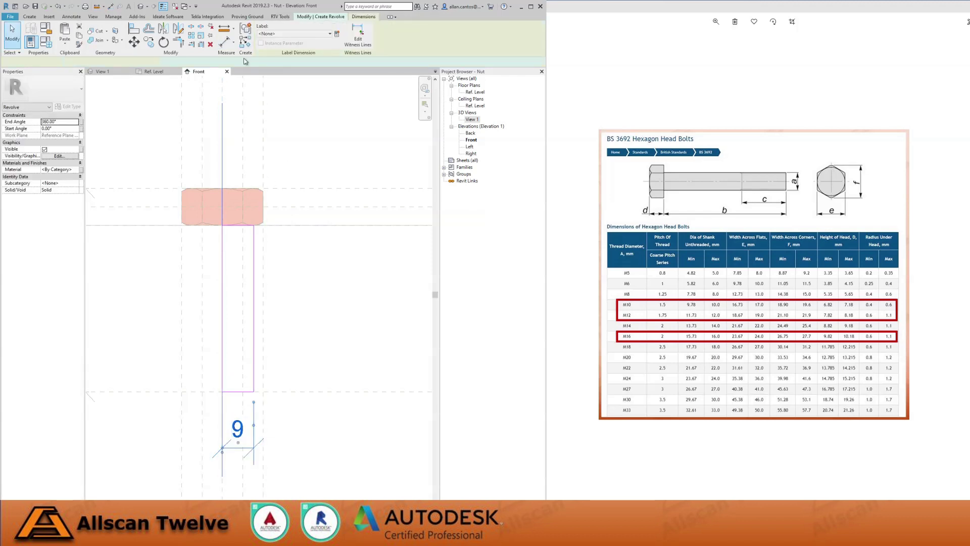
pyautogui.click(294, 33)
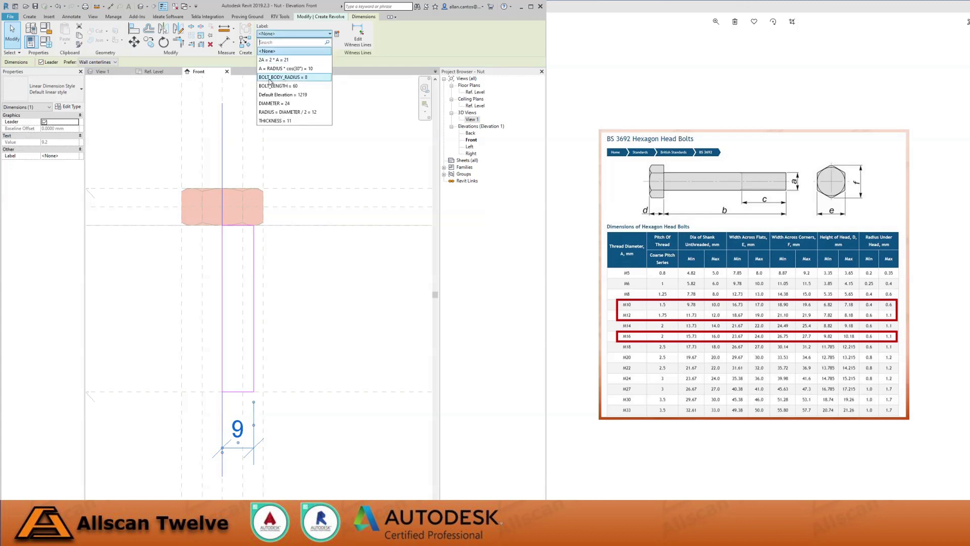
pyautogui.click(297, 78)
pyautogui.click(303, 329)
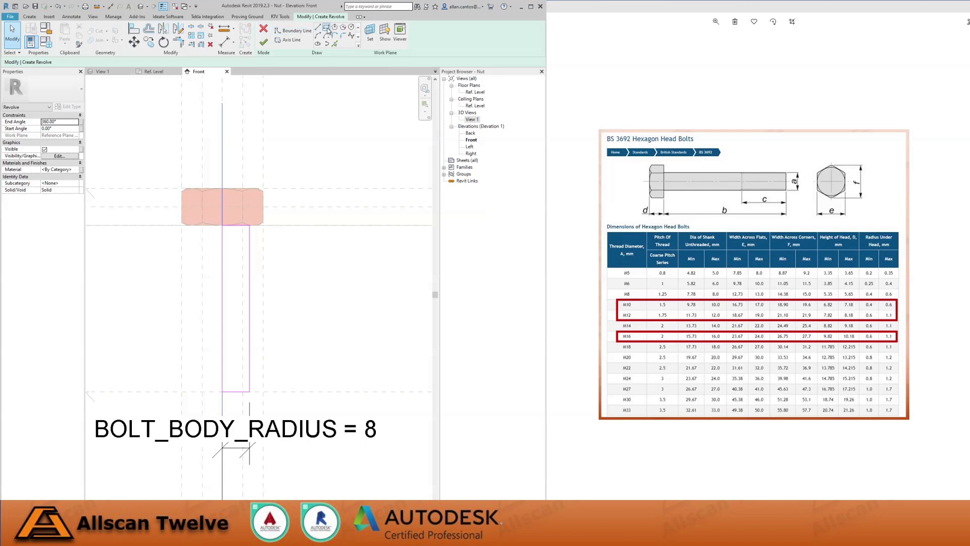
# Draw a 45° diagonal line across the profile's lower outer corner, cutting off about 5.5 mm along each edge
pyautogui.press('l')
pyautogui.press('i')
pyautogui.scroll(3, 233, 419)
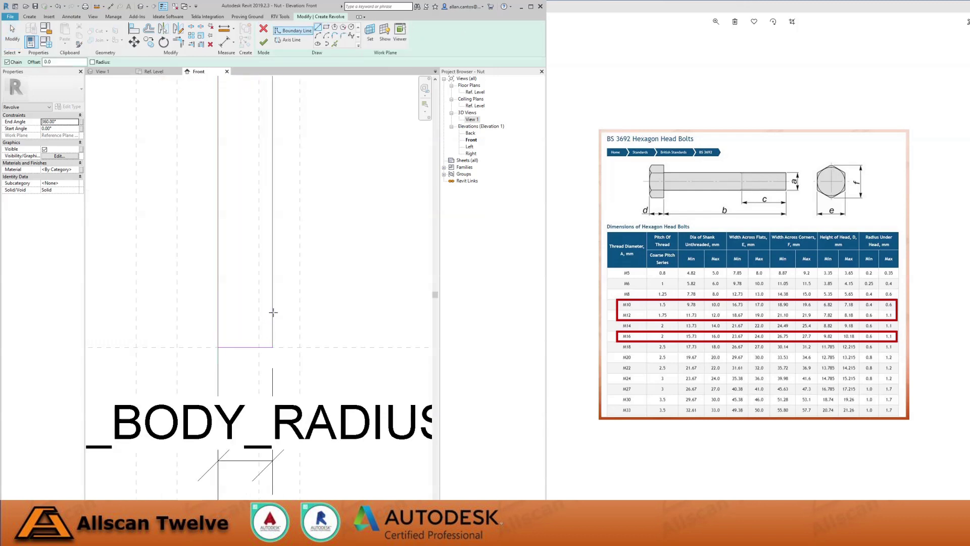
pyautogui.click(274, 306)
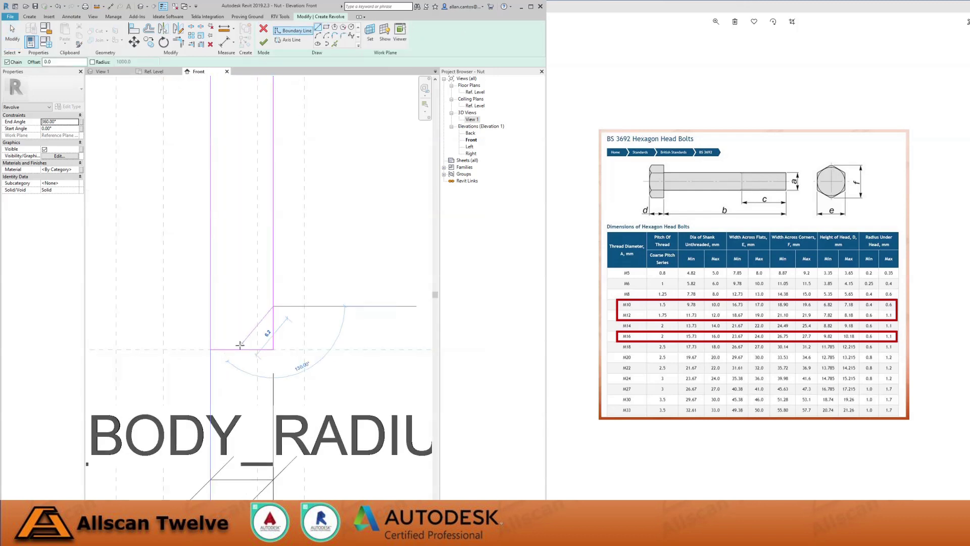
pyautogui.click(231, 349)
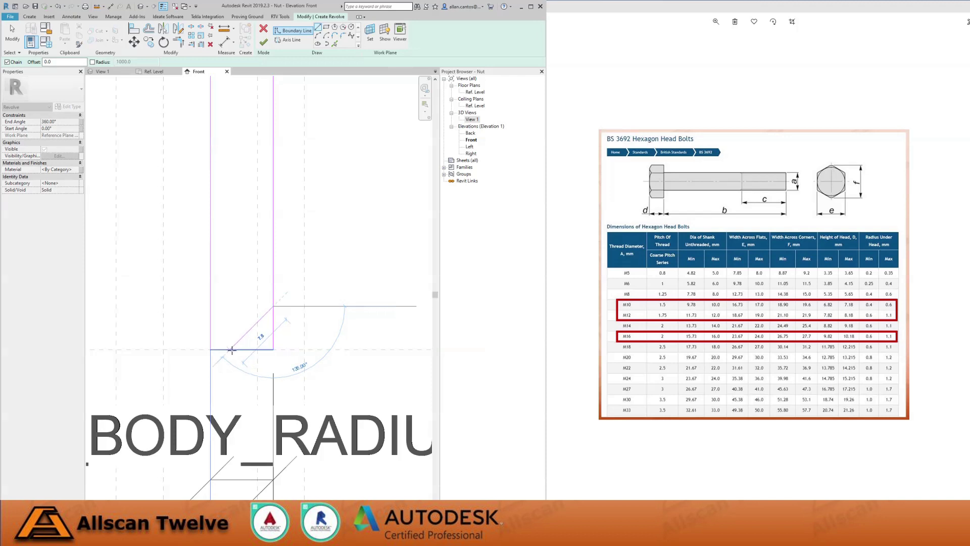
pyautogui.press('Escape')
pyautogui.press('Escape')
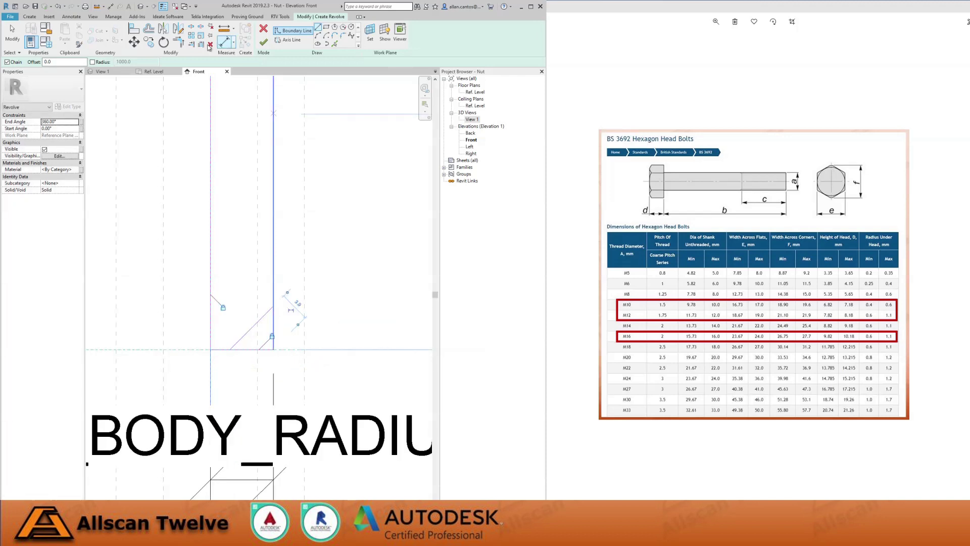
pyautogui.press('d')
pyautogui.press('i')
pyautogui.press('Escape')
pyautogui.press('Escape')
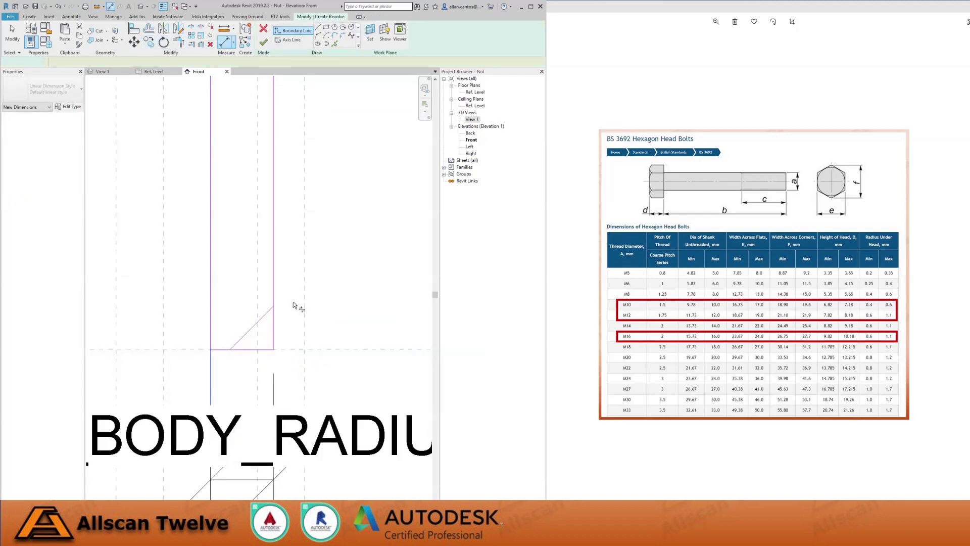
# Trim the profile's outer and lower edges to the diagonal line, removing the square corner
pyautogui.click(268, 316)
pyautogui.click(252, 349)
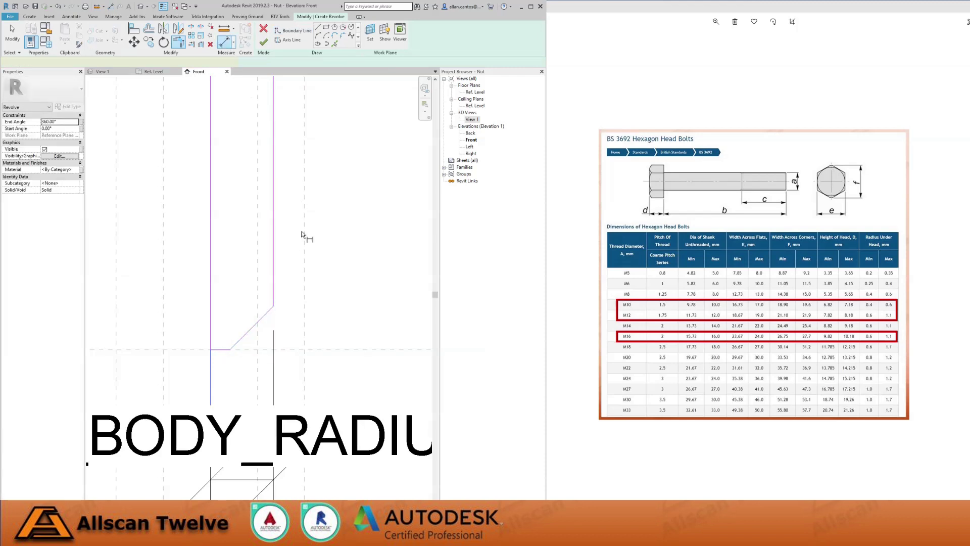
# Dimension the chamfer's horizontal and vertical extents, placing one dimension below the profile and the other beside it
pyautogui.press('d')
pyautogui.press('i')
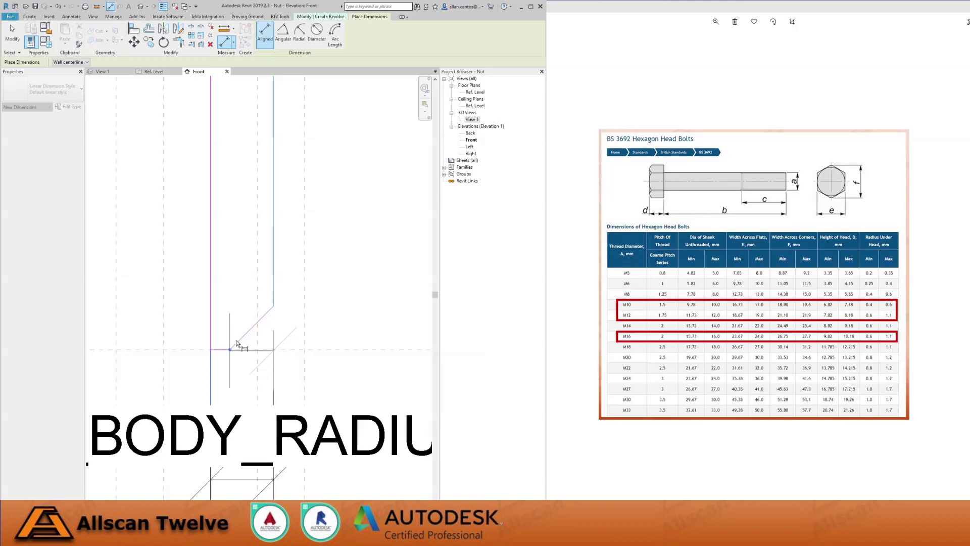
pyautogui.scroll(-3, 260, 272)
pyautogui.click(322, 466)
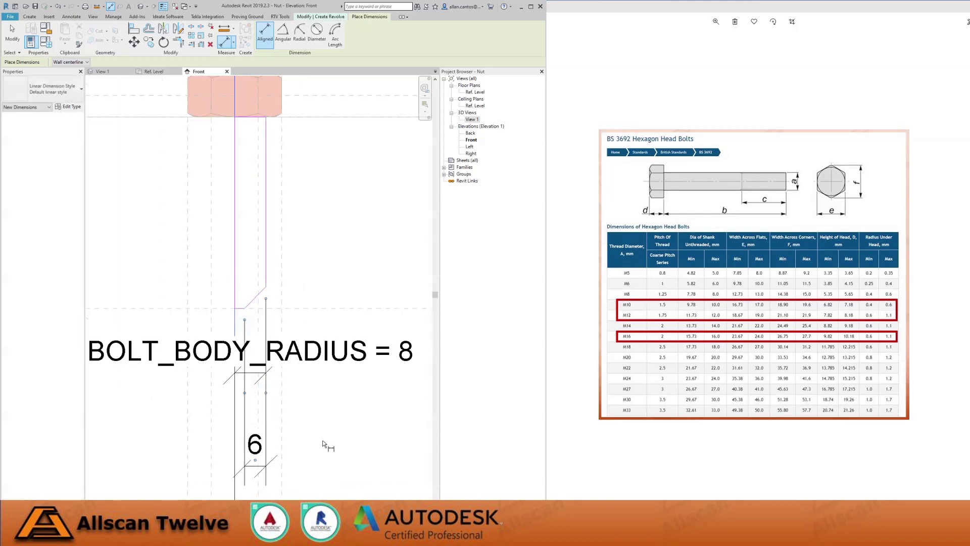
pyautogui.click(266, 299)
pyautogui.scroll(-2, 237, 287)
pyautogui.click(356, 279)
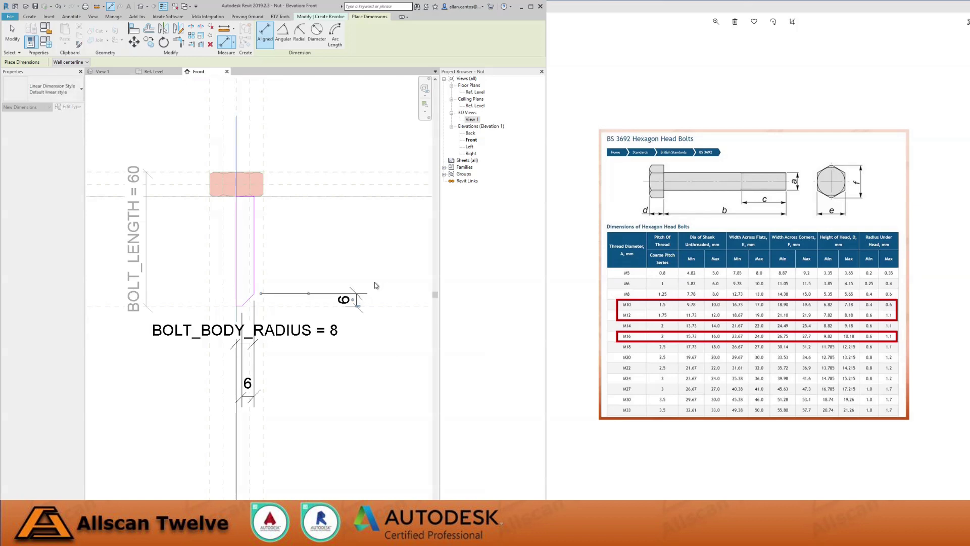
pyautogui.press('Escape')
pyautogui.press('Escape')
# Label both chamfer dimensions with a new family type parameter named BOLT_CORNER_CHAMFER, grouped under Dimensions
pyautogui.keyDown('ctrl'); pyautogui.click(247, 384); pyautogui.keyUp('ctrl')
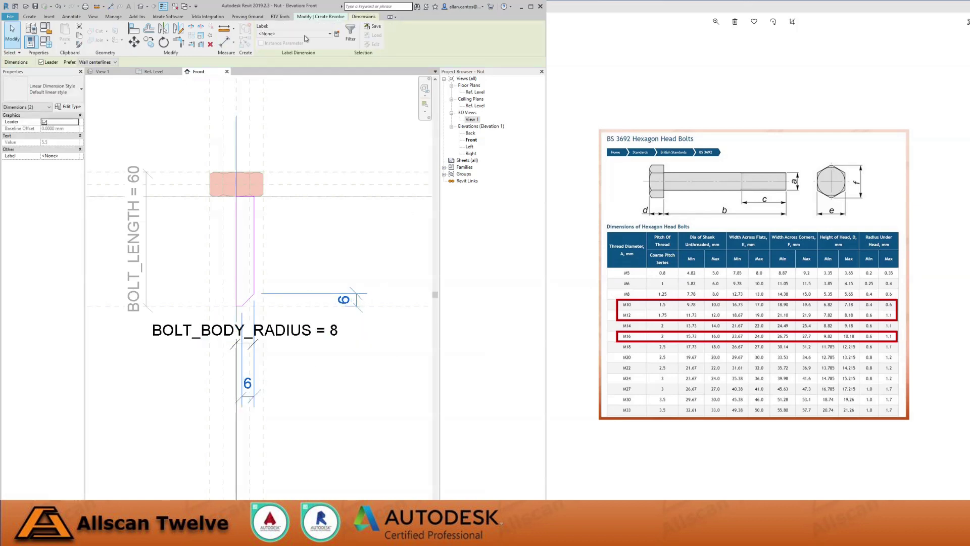
pyautogui.click(330, 34)
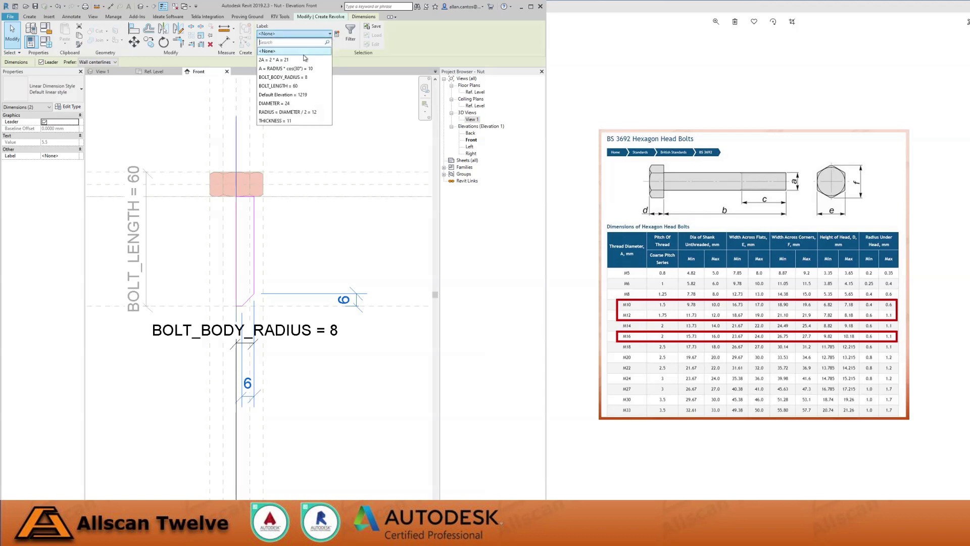
pyautogui.click(336, 34)
pyautogui.click(336, 35)
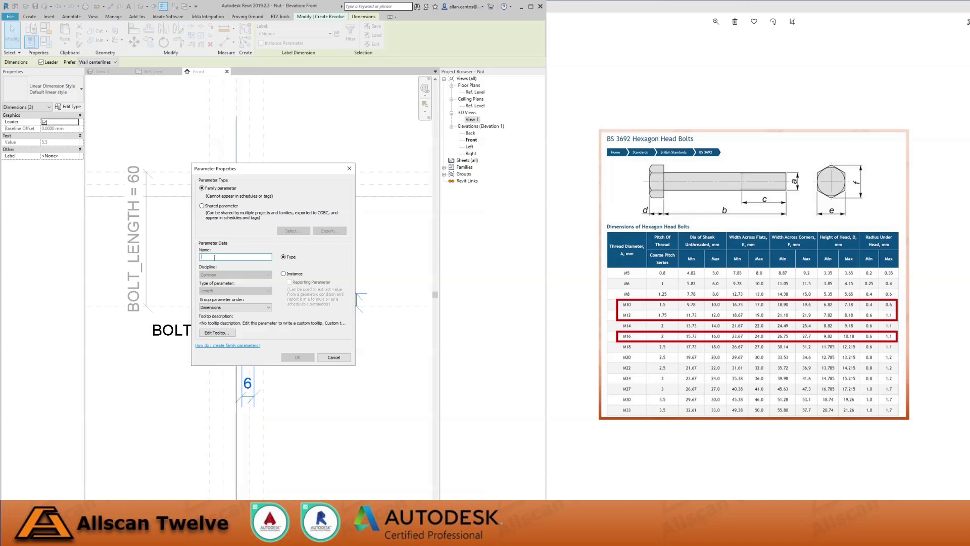
pyautogui.write('BOLT_CORNER_CHAMFER')
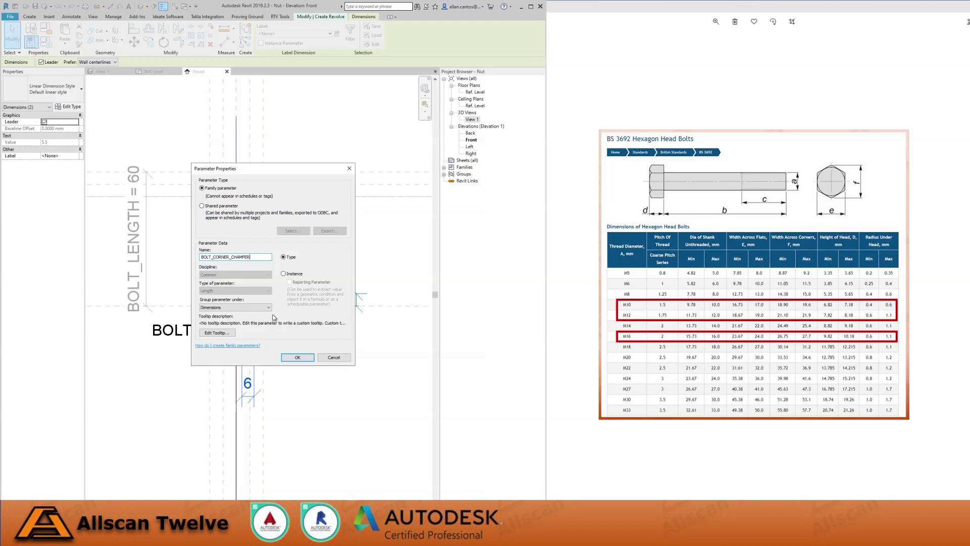
pyautogui.click(298, 357)
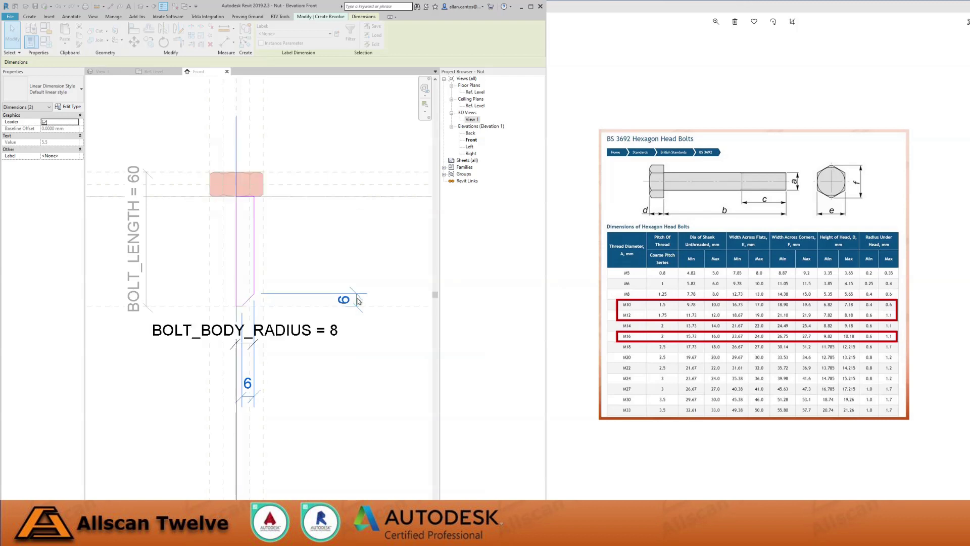
# Reorder the family parameters so BOLT_CORNER_CHAMFER comes last in the Dimensions group, after THICKNESS
pyautogui.press('f')
pyautogui.press('t')
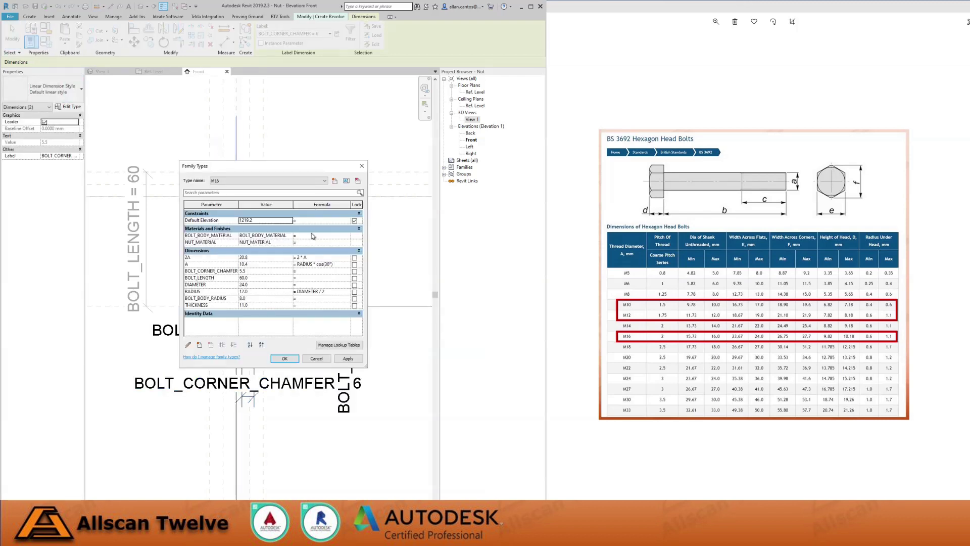
pyautogui.moveTo(274, 168); pyautogui.dragTo(210, 99)
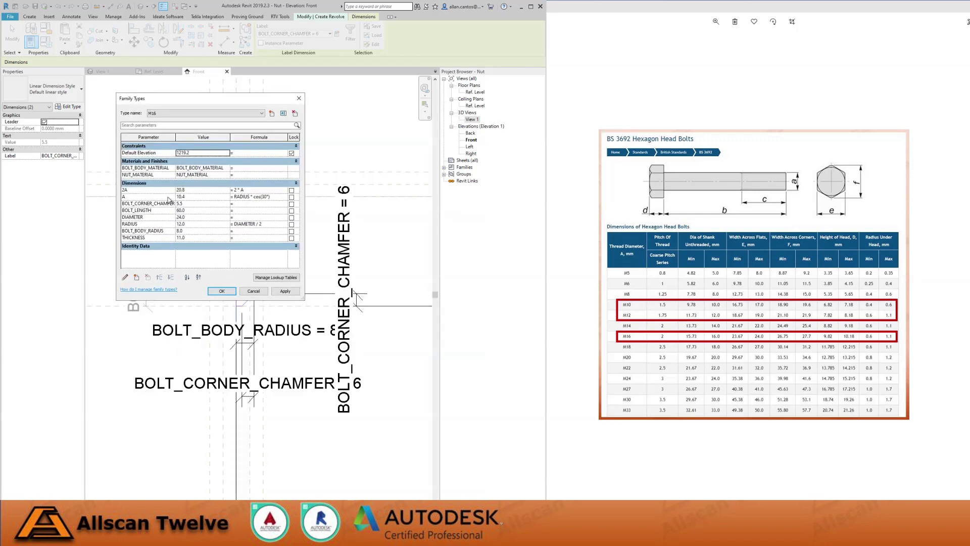
pyautogui.click(152, 203)
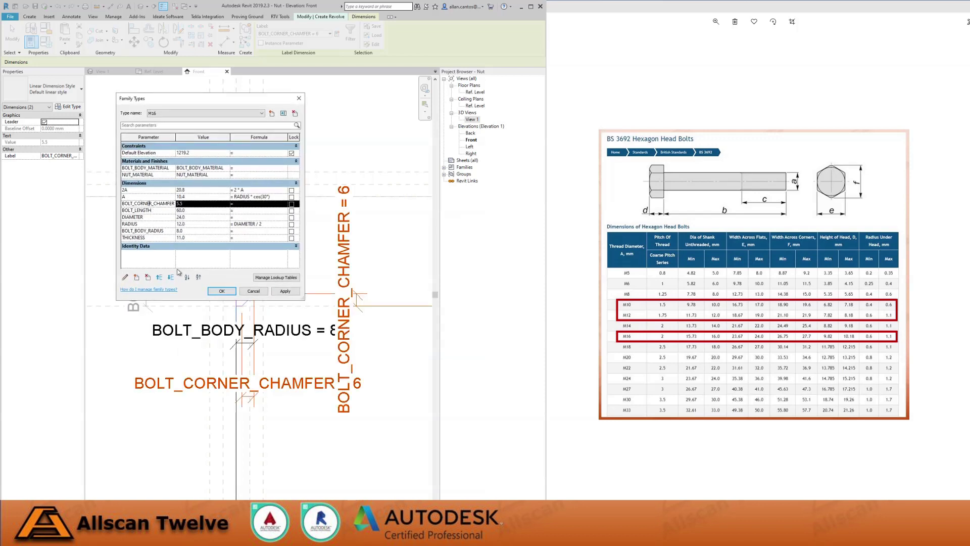
pyautogui.click(171, 277)
pyautogui.click(172, 277)
pyautogui.click(172, 277)
pyautogui.click(172, 277)
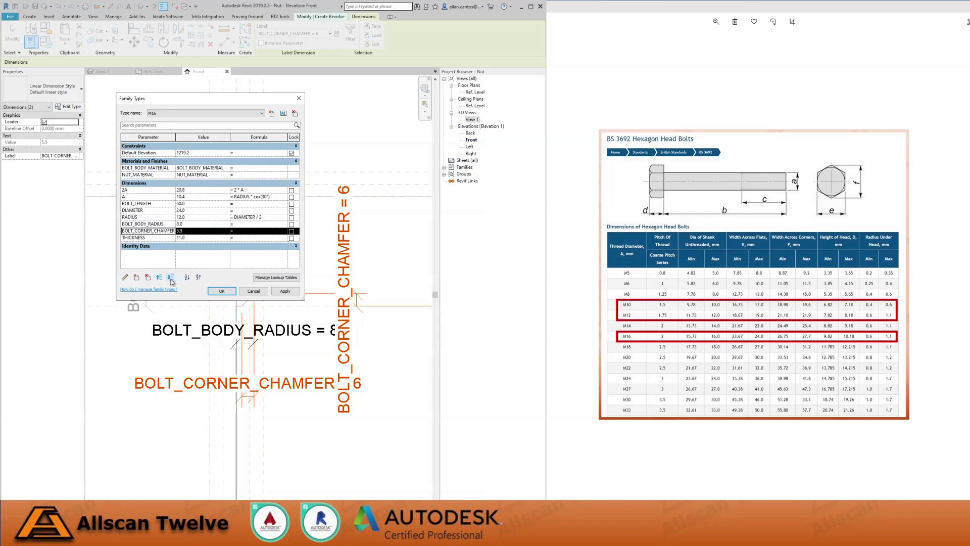
pyautogui.click(173, 278)
# Set BOLT_CORNER_CHAMFER to 1 mm for the M16 type and accept the family types
pyautogui.click(190, 237)
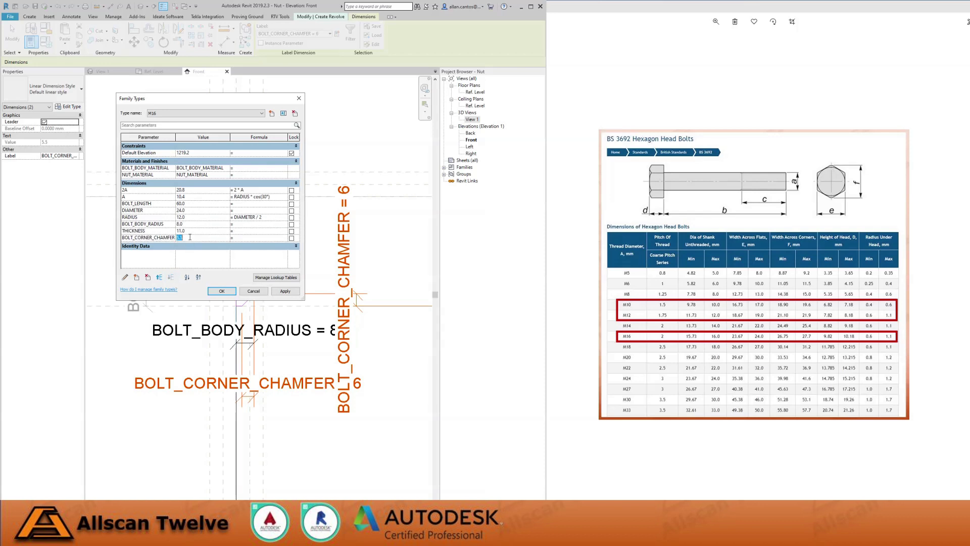
pyautogui.write('1')
pyautogui.click(285, 291)
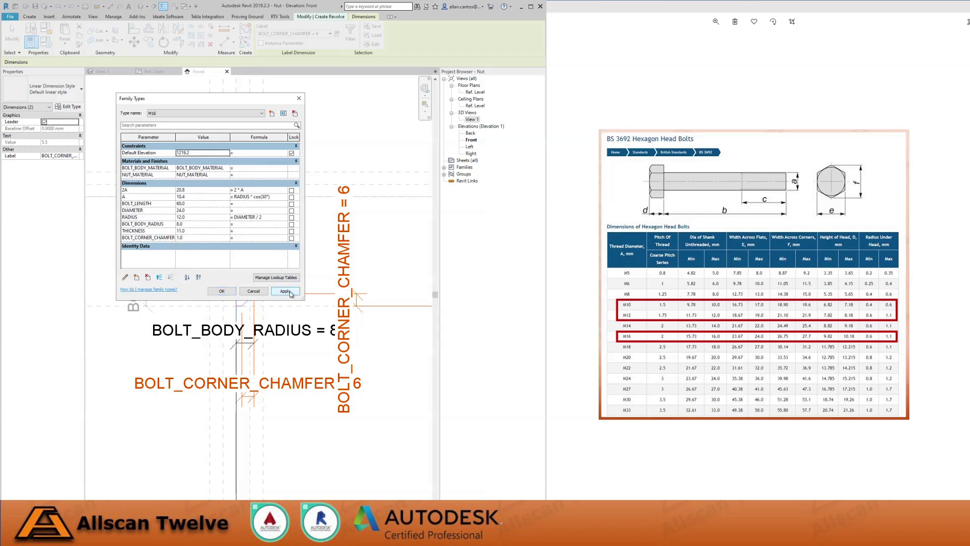
pyautogui.click(222, 292)
pyautogui.click(325, 234)
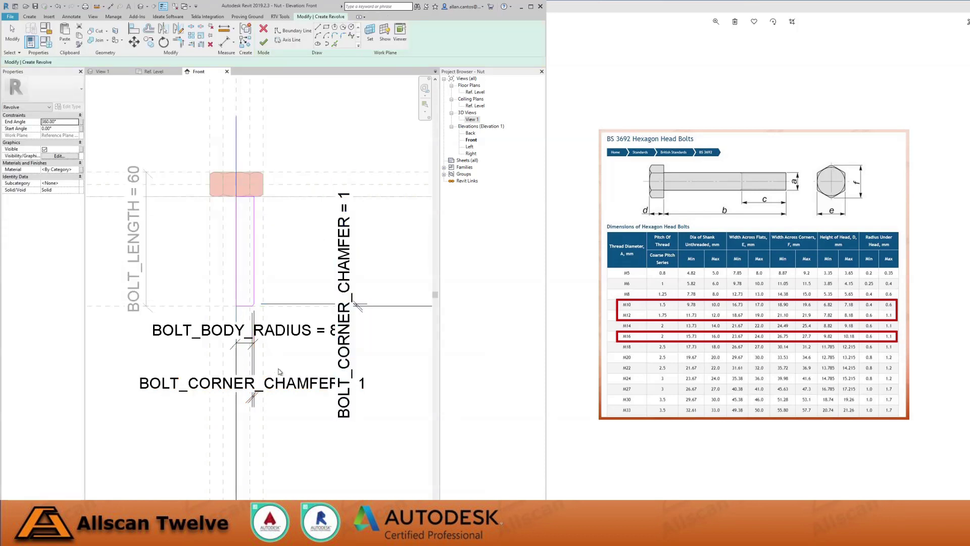
# Set the front elevation's view scale to 1:2
pyautogui.click(99, 505)
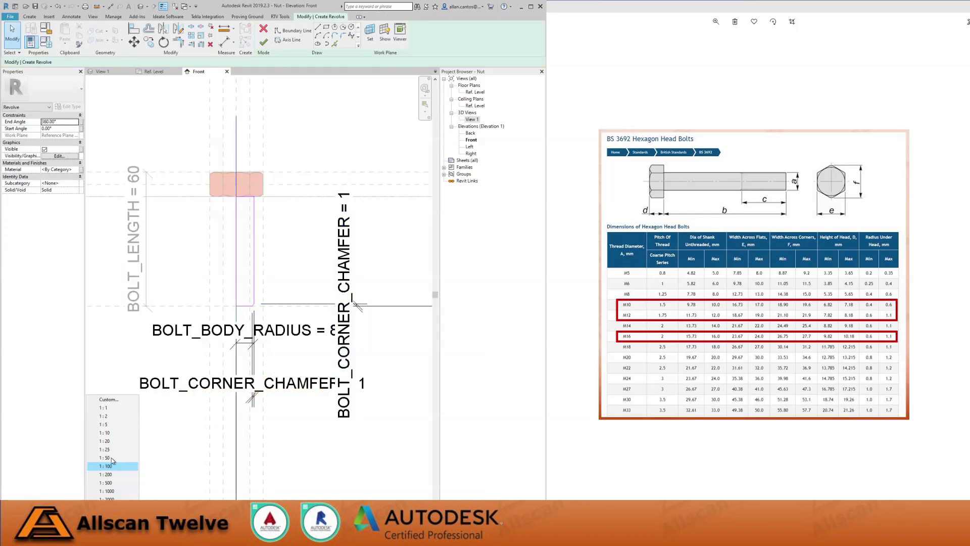
pyautogui.click(112, 414)
pyautogui.scroll(-2, 278, 317)
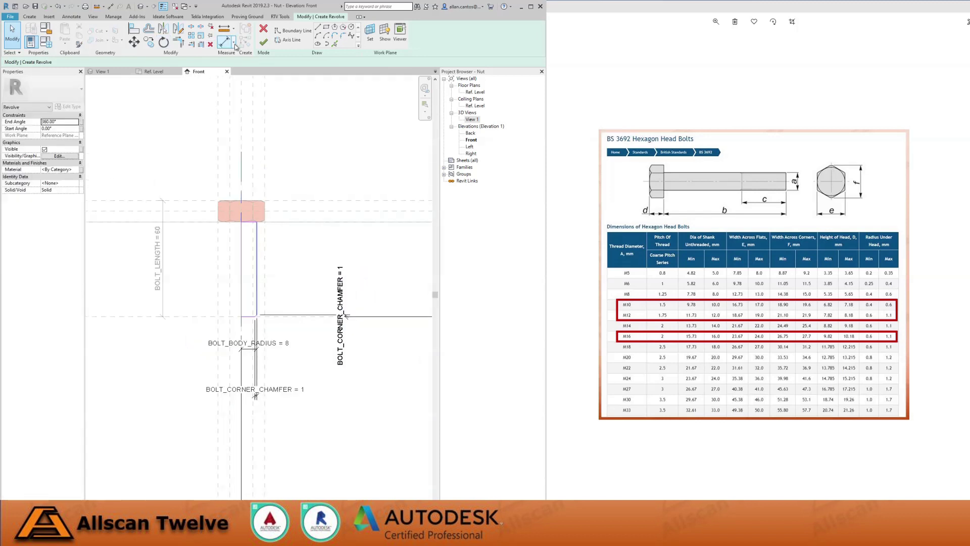
# Flex the M16 type by applying a BOLT_LENGTH of 50 mm and a BOLT_CORNER_CHAMFER of 2 mm
pyautogui.press('f')
pyautogui.press('t')
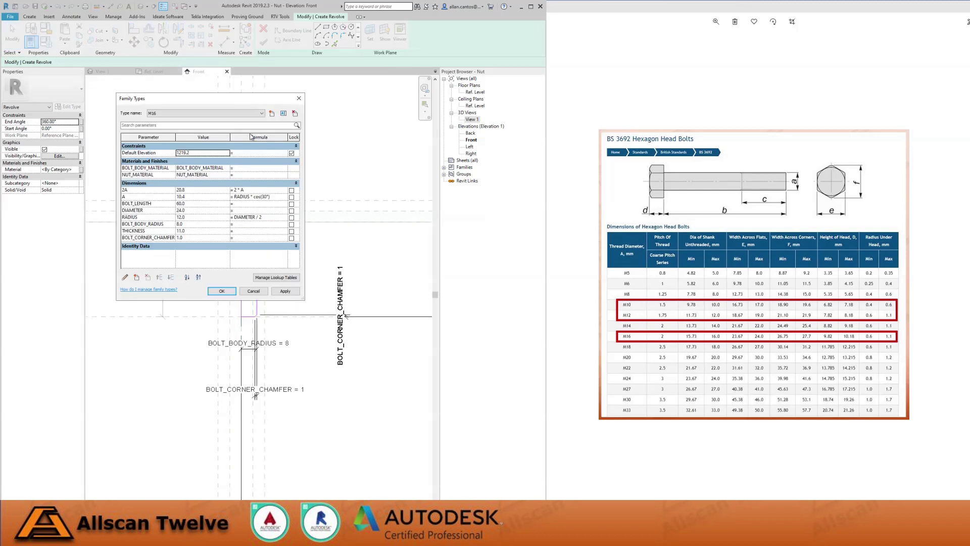
pyautogui.moveTo(300, 95); pyautogui.dragTo(405, 80)
pyautogui.click(301, 189)
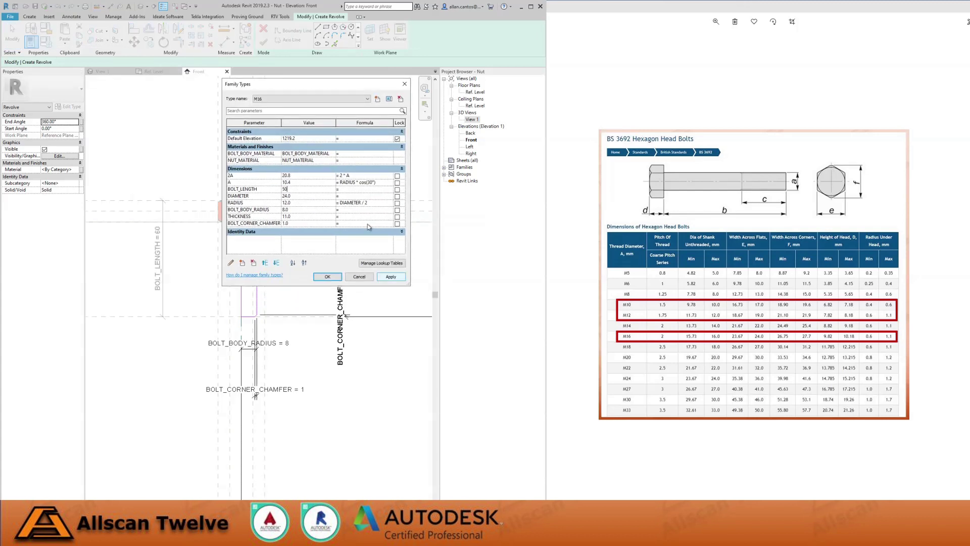
pyautogui.moveTo(325, 85); pyautogui.dragTo(383, 93)
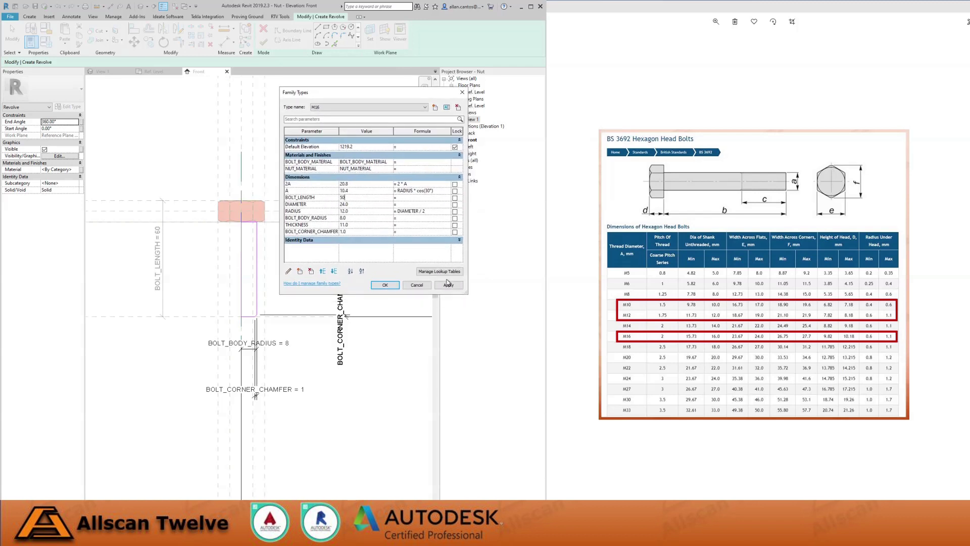
pyautogui.click(448, 285)
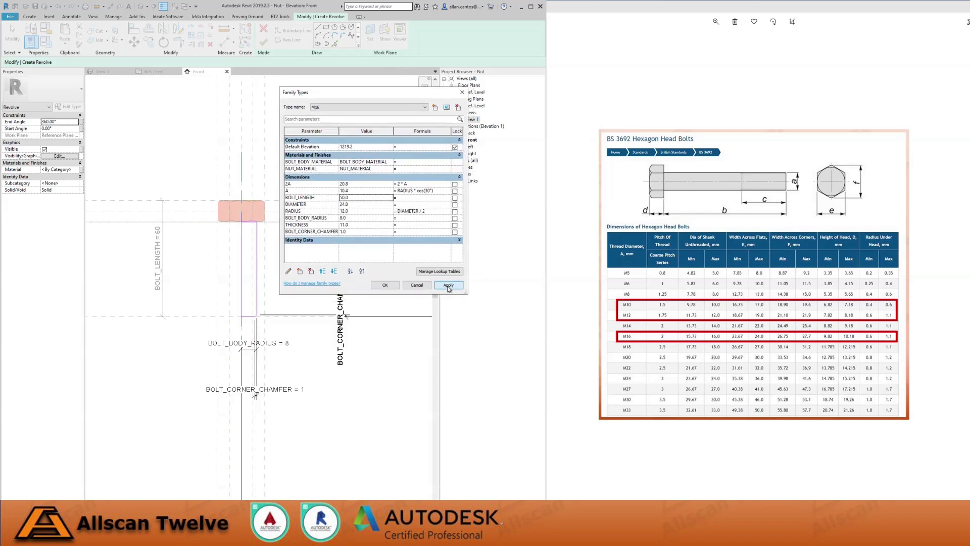
pyautogui.click(362, 232)
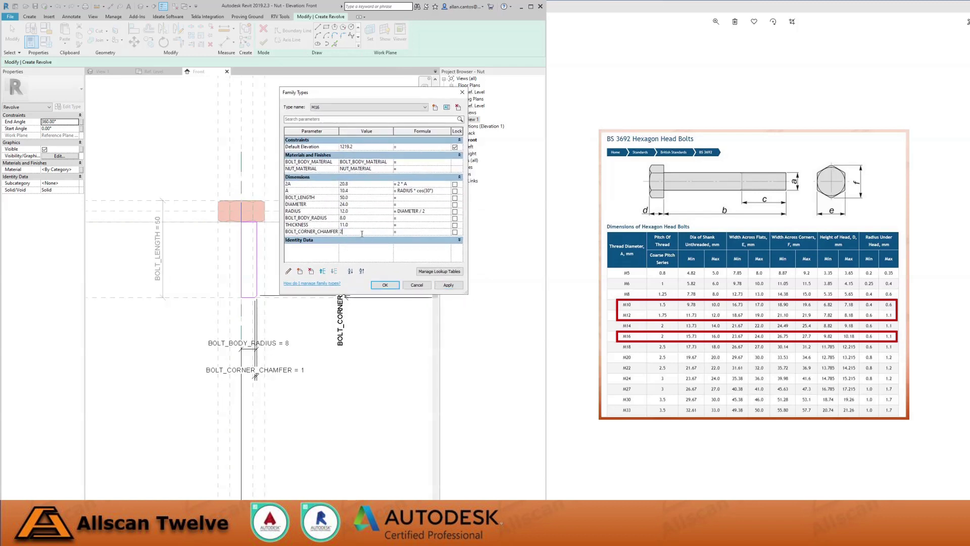
pyautogui.write('2')
pyautogui.click(448, 286)
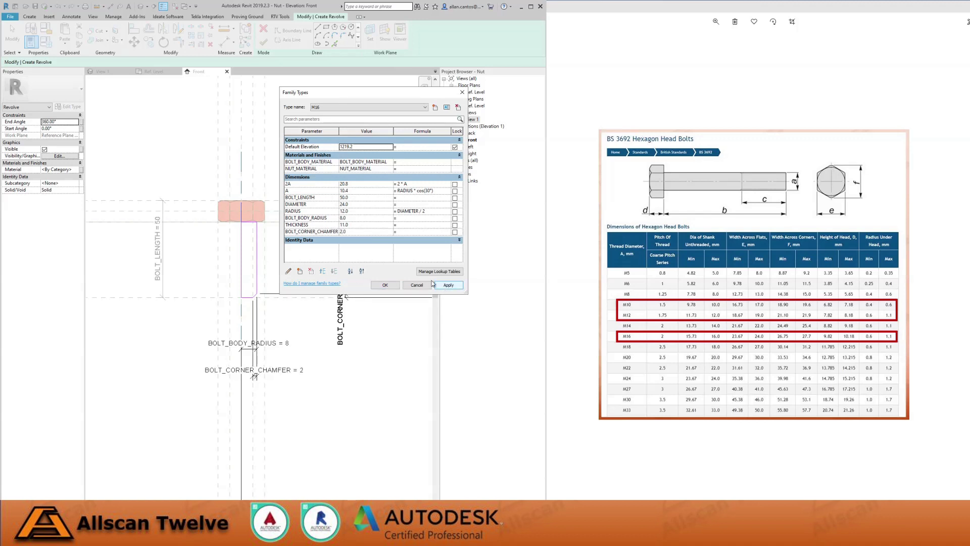
# Restore BOLT_CORNER_CHAMFER to 1 mm and BOLT_LENGTH to 60 mm, and finish the revolve sketch
pyautogui.click(358, 230)
pyautogui.write('1')
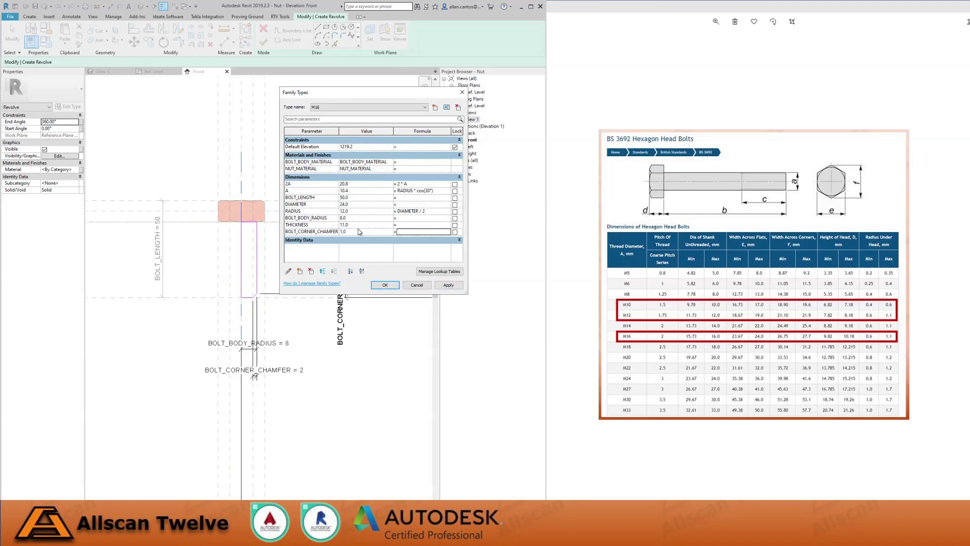
pyautogui.click(361, 198)
pyautogui.write('60')
pyautogui.click(448, 286)
pyautogui.click(385, 285)
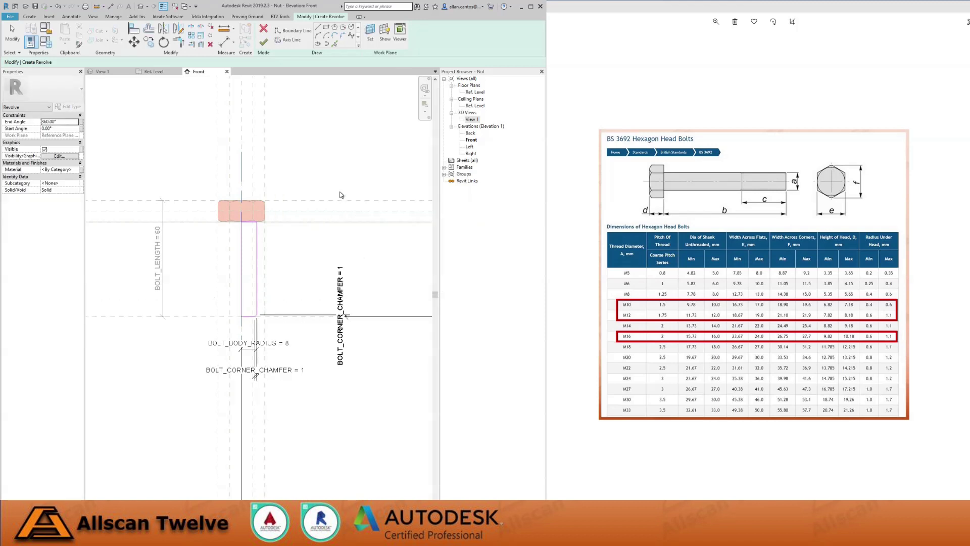
pyautogui.click(264, 43)
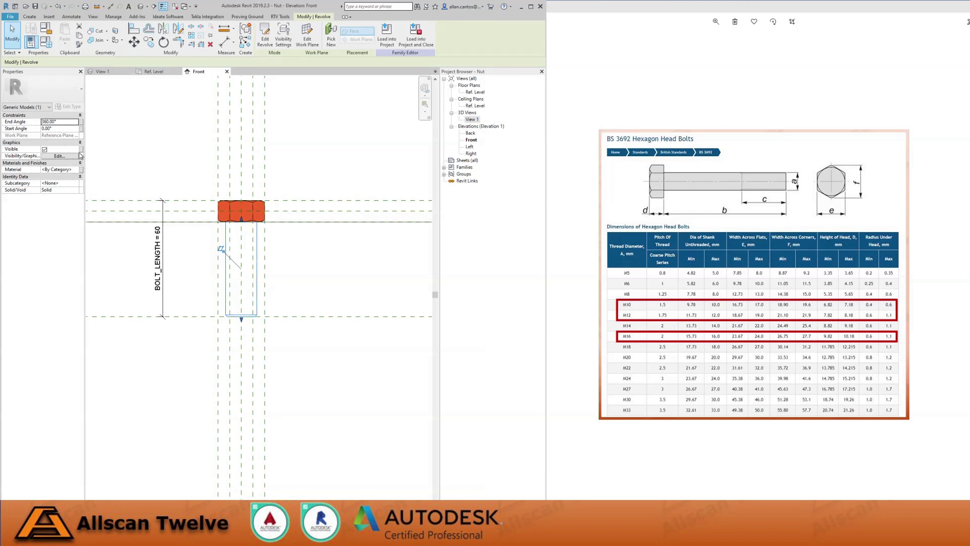
# Associate the revolved bolt body's material with the BOLT_BODY_MATERIAL family parameter
pyautogui.click(80, 171)
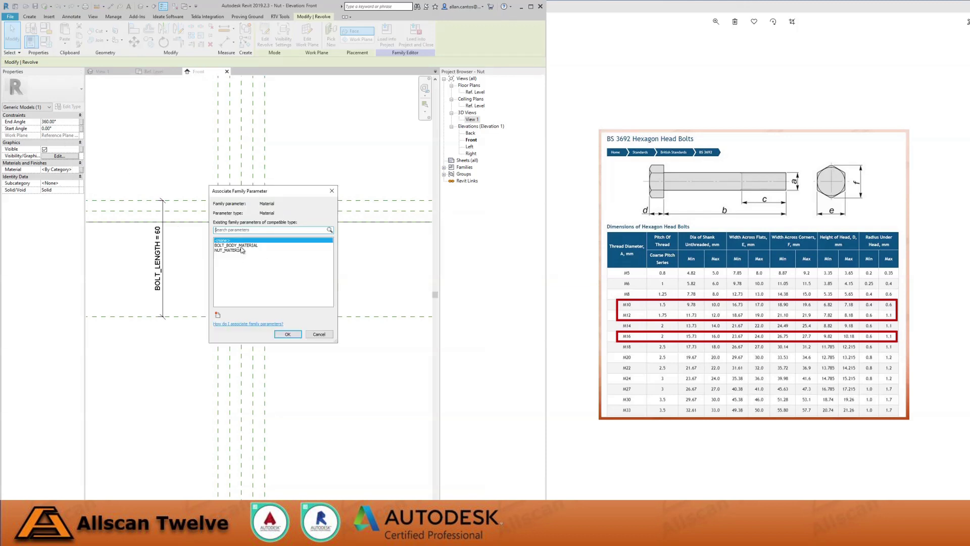
pyautogui.click(240, 245)
pyautogui.click(290, 336)
pyautogui.click(321, 169)
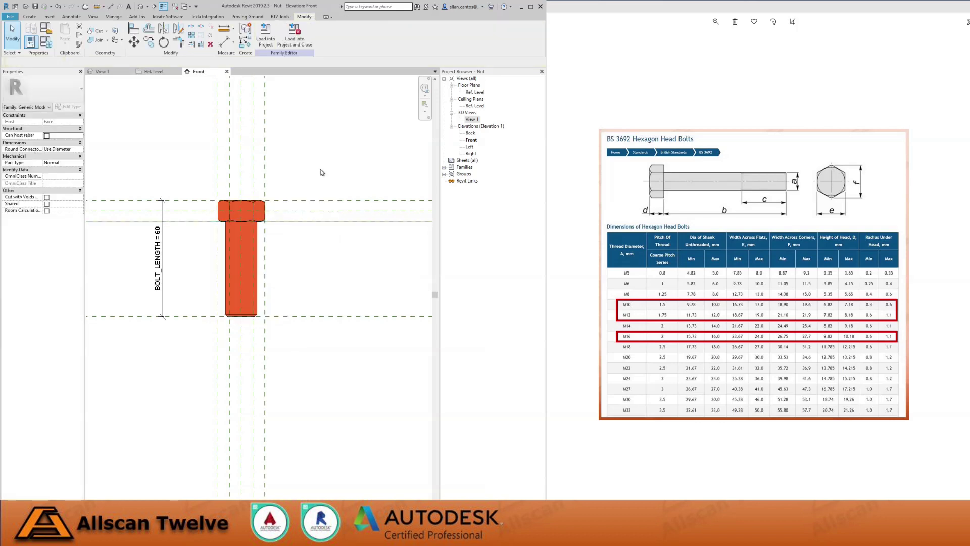
# Open the 3D view View 1 and inspect the bolt's head, body and chamfered end from below
pyautogui.doubleClick(474, 120)
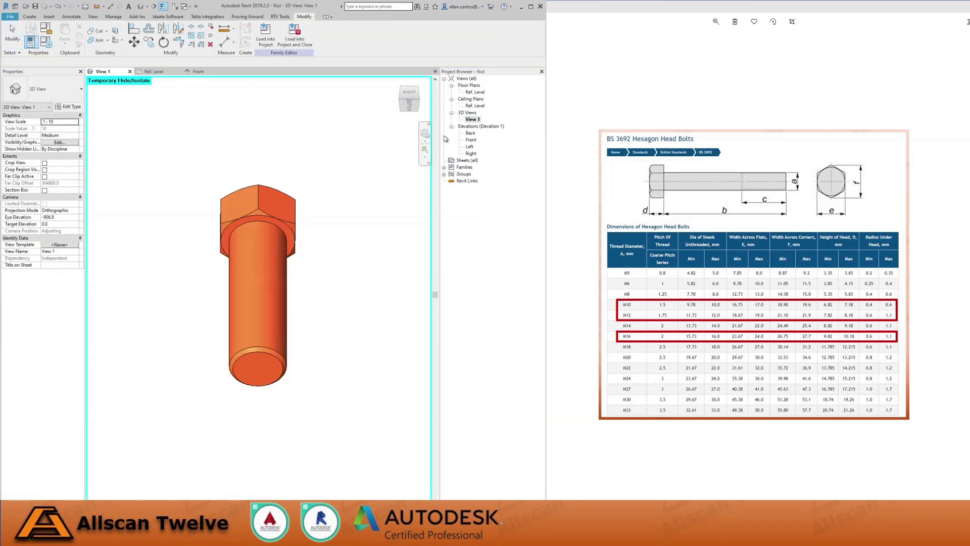
pyautogui.scroll(-3, 267, 276)
pyautogui.keyDown('shift'); pyautogui.moveTo(313, 305); pyautogui.dragTo(271, 262, button='middle'); pyautogui.keyUp('shift')
pyautogui.scroll(5, 278, 261)
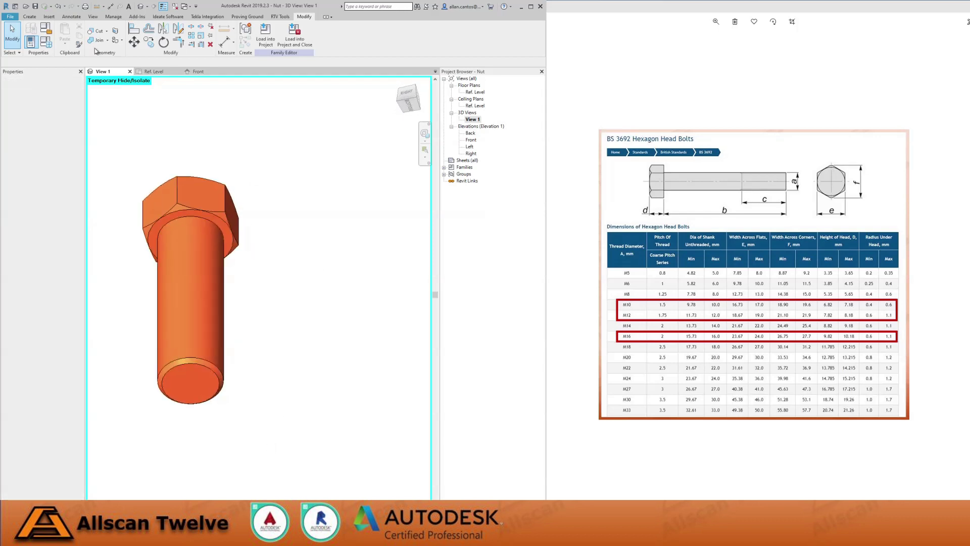
# Flex the bolt in the 3D view by applying the M10, M12 and M16 family types in turn
pyautogui.click(46, 41)
pyautogui.moveTo(325, 159); pyautogui.dragTo(299, 201)
pyautogui.click(299, 216)
pyautogui.click(301, 224)
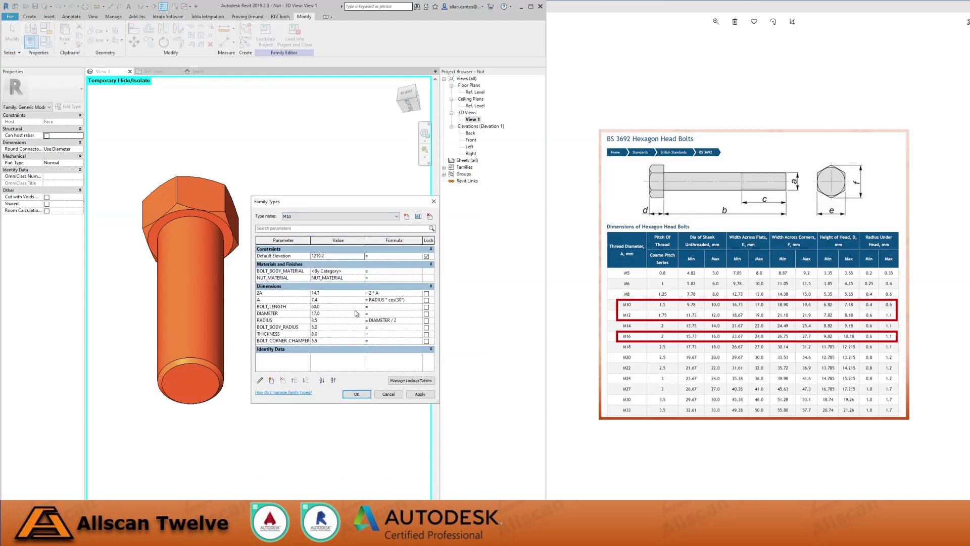
pyautogui.click(420, 394)
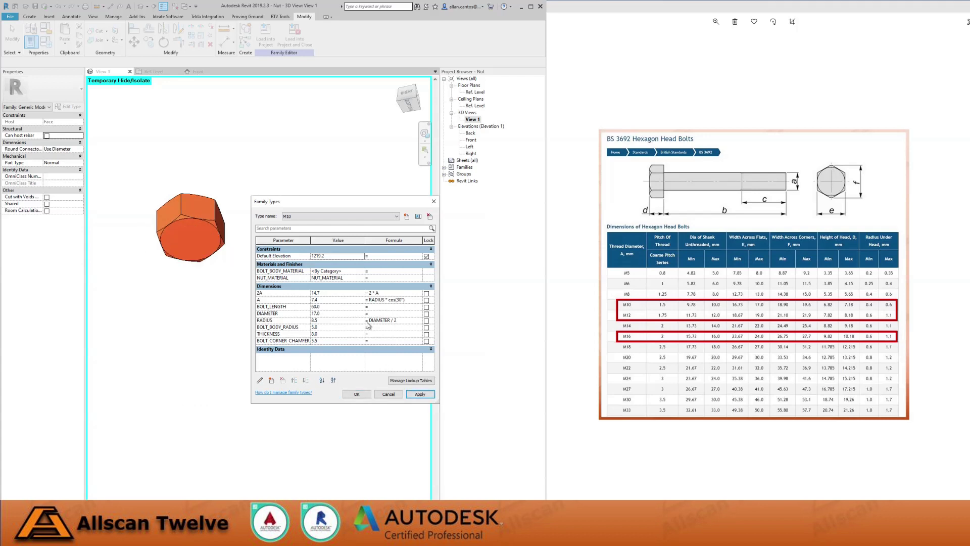
pyautogui.click(306, 217)
pyautogui.click(303, 231)
pyautogui.click(420, 394)
pyautogui.click(302, 216)
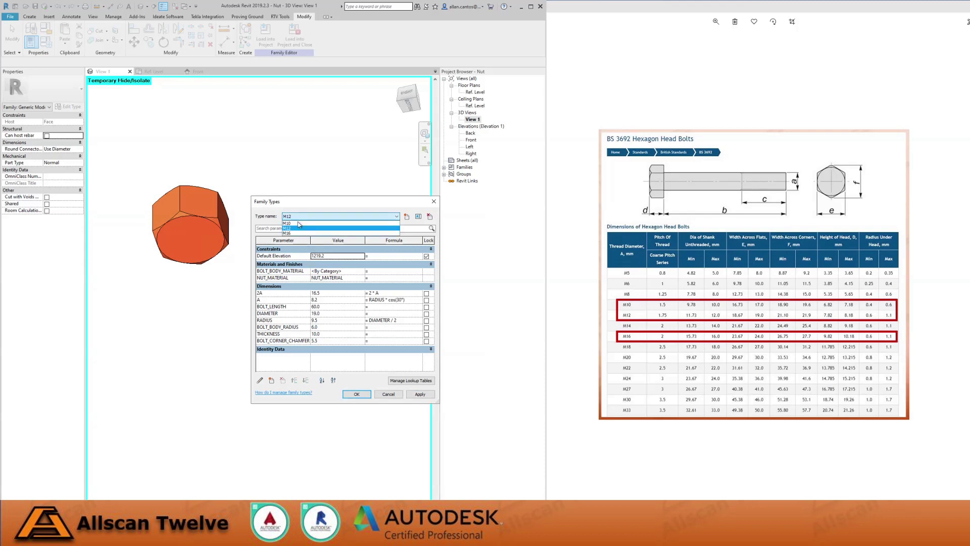
pyautogui.click(295, 234)
pyautogui.click(417, 396)
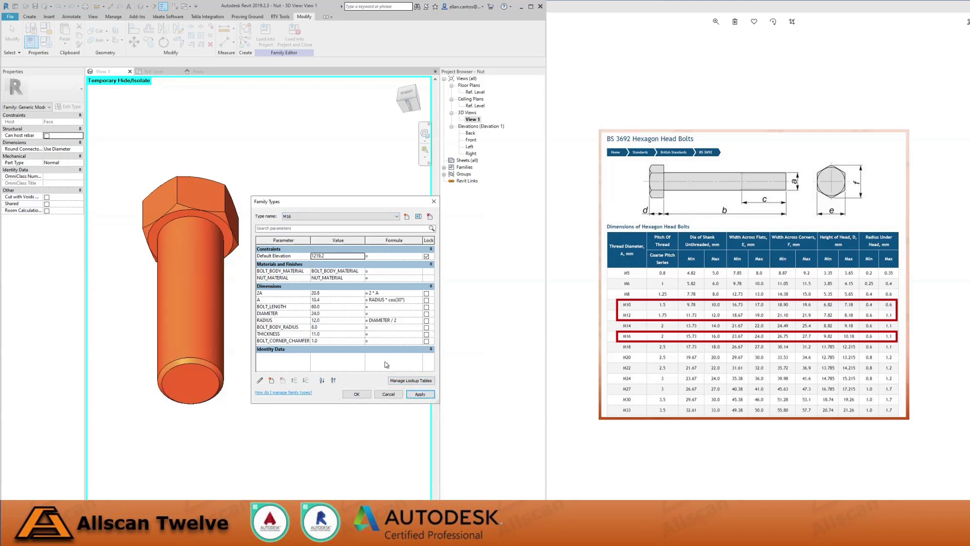
pyautogui.click(433, 202)
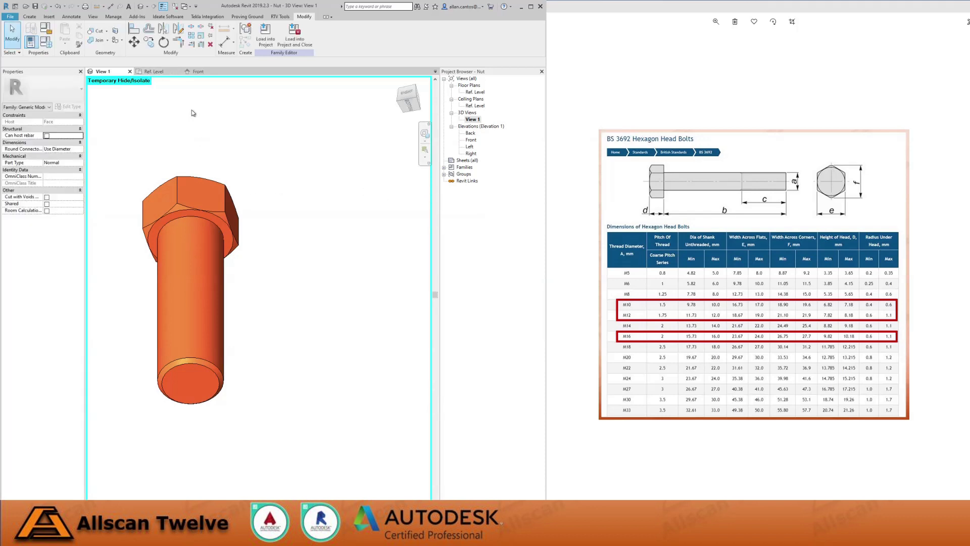
# Return to the front elevation and switch the family to the M10 type
pyautogui.doubleClick(471, 140)
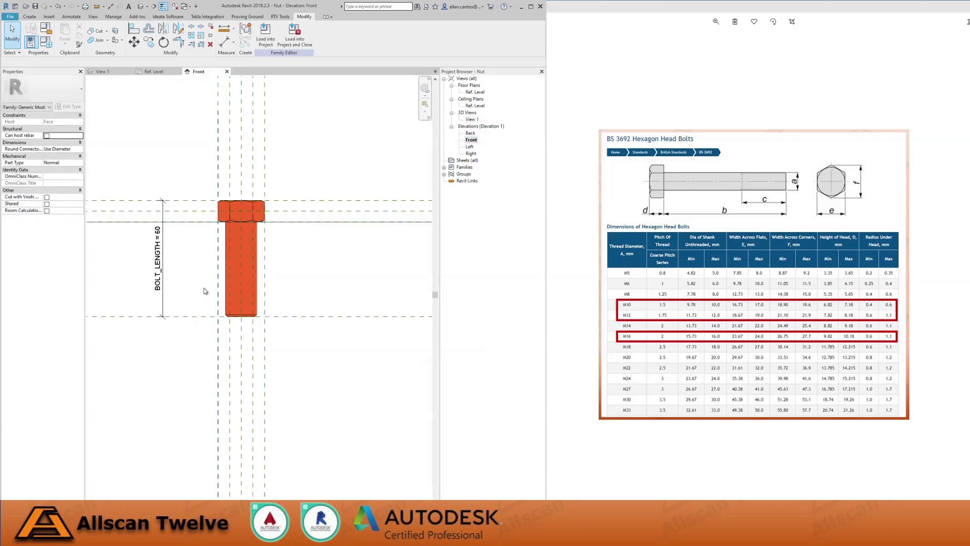
pyautogui.click(46, 44)
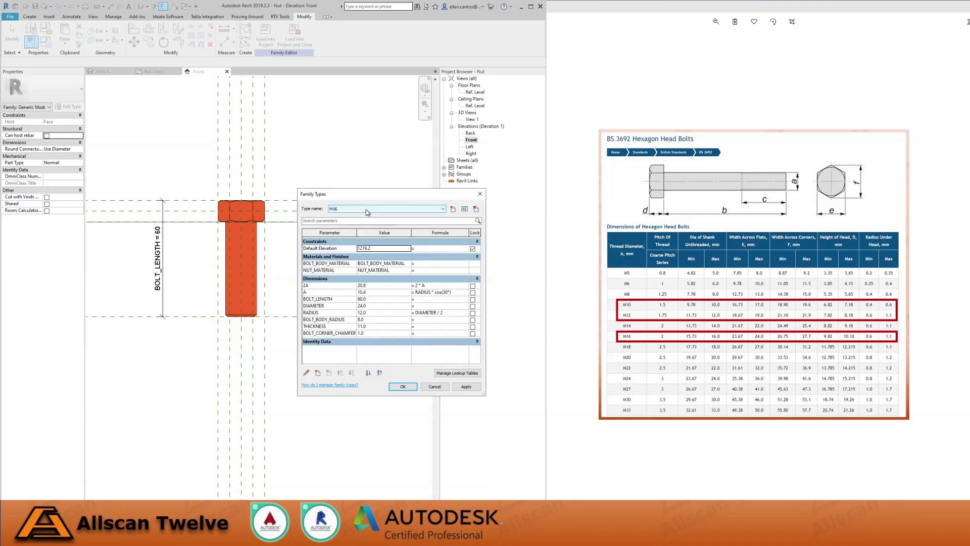
pyautogui.click(366, 209)
pyautogui.click(366, 216)
pyautogui.click(466, 387)
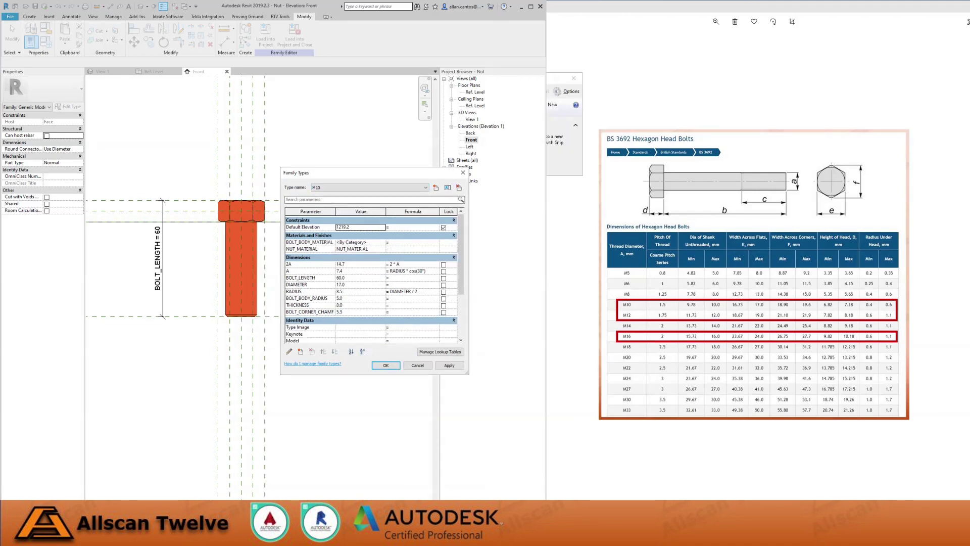
# Switch to Snipping Tool, capture the M10 type's parameter values and place the snip beside the Revit window for reference
pyautogui.hotkey('alt', 'Tab')
pyautogui.click(447, 90)
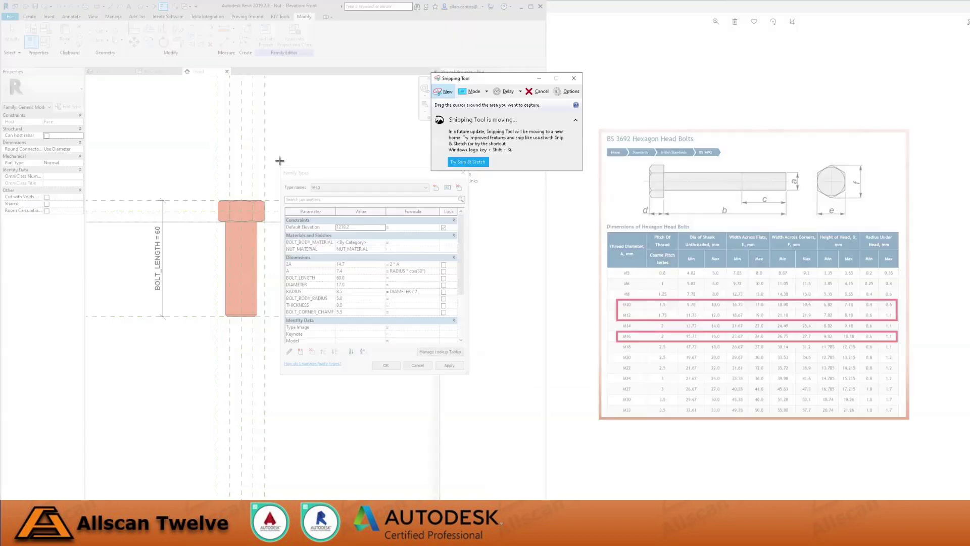
pyautogui.moveTo(278, 162); pyautogui.dragTo(480, 388)
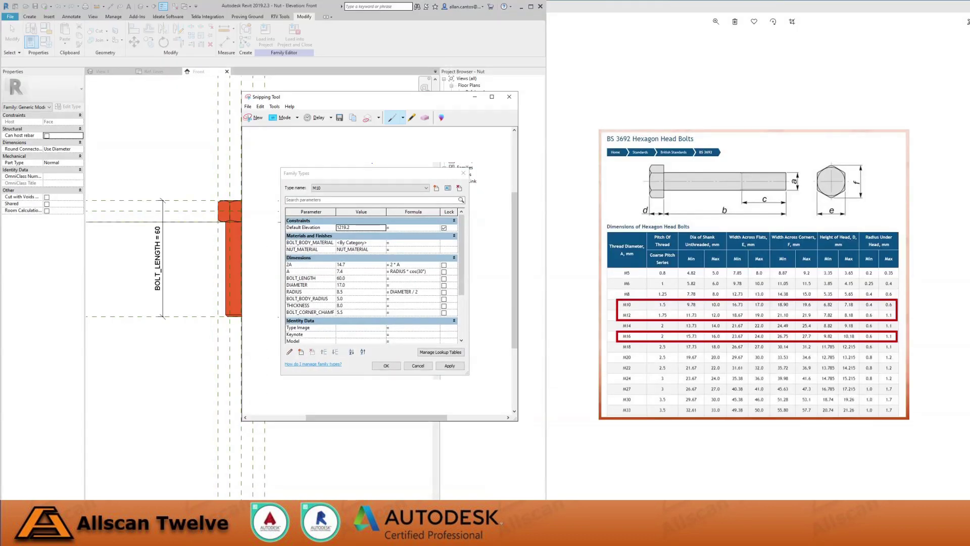
pyautogui.moveTo(370, 99); pyautogui.dragTo(697, 107)
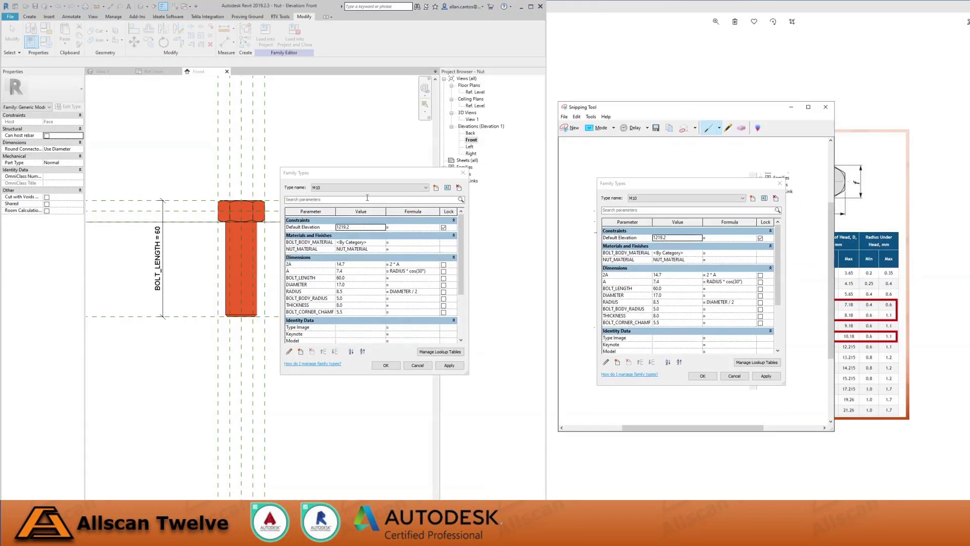
# Delete the M10 type and create a new type named M10 based on M16
pyautogui.click(459, 188)
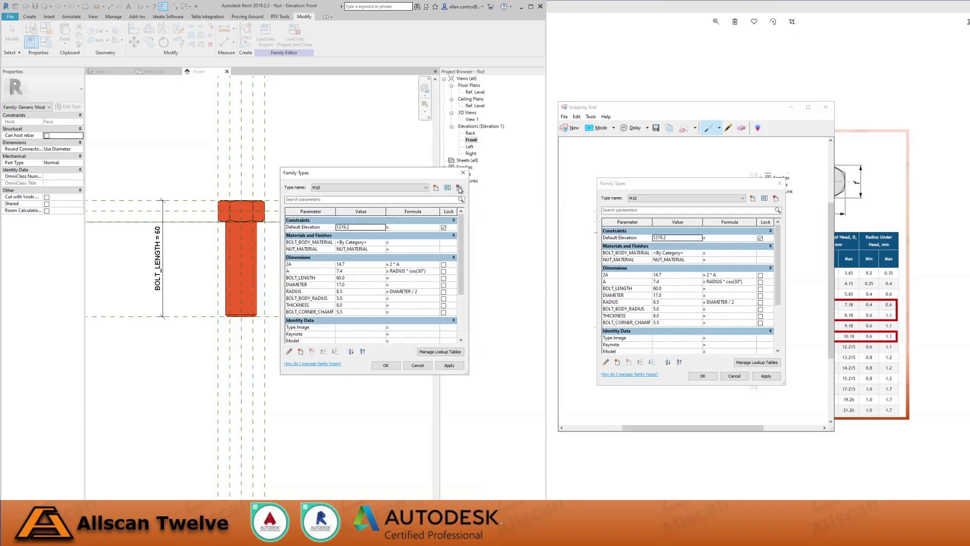
pyautogui.click(419, 187)
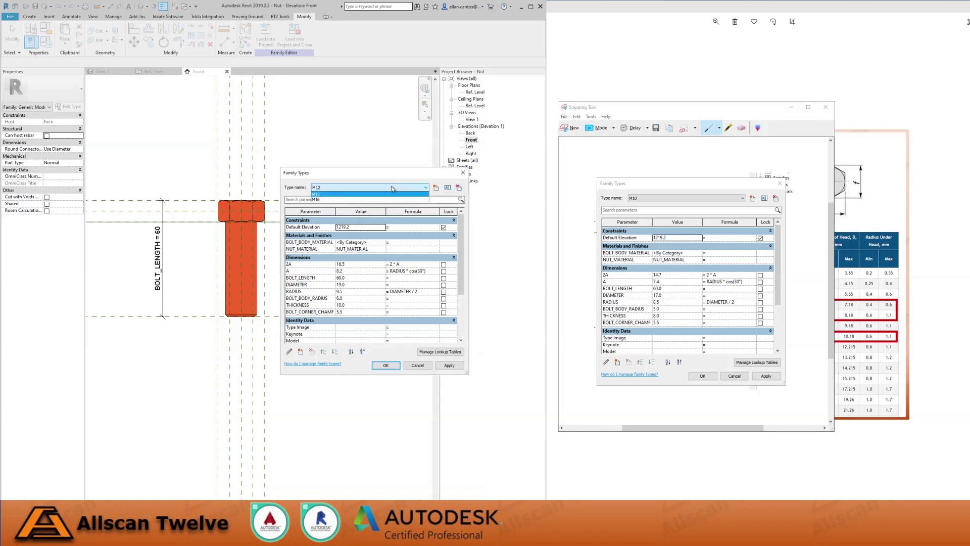
pyautogui.click(328, 199)
pyautogui.click(436, 188)
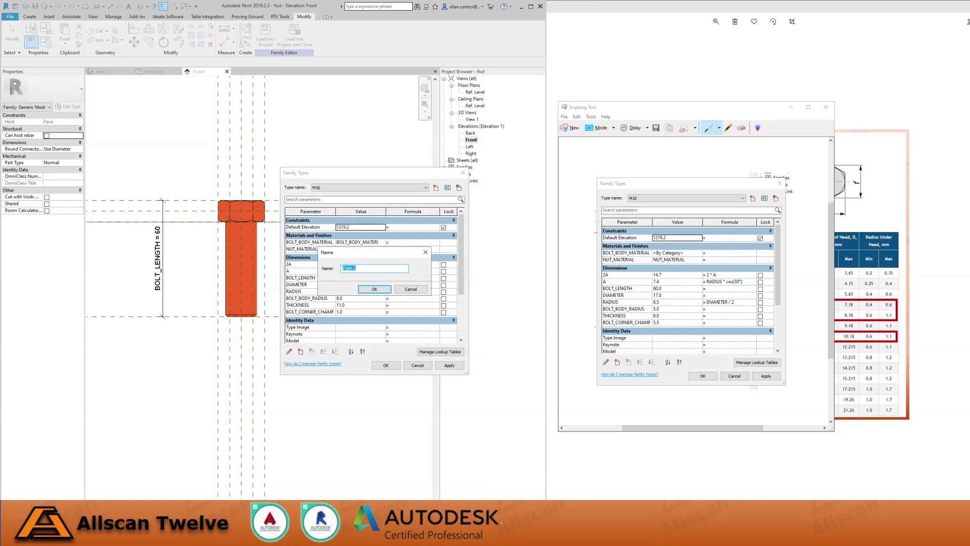
pyautogui.write('M10')
pyautogui.click(375, 289)
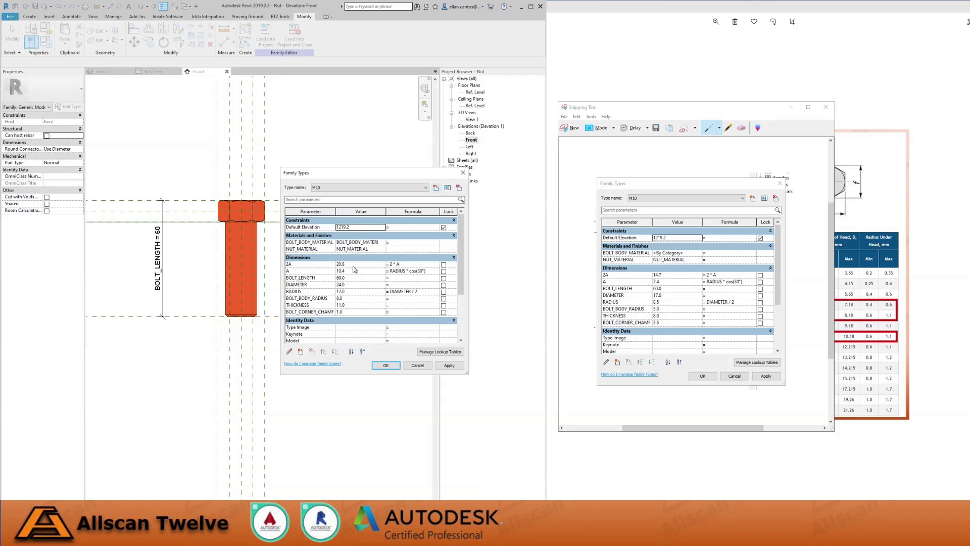
# Set the M10 type's A to 7.4, DIAMETER to 17, BOLT_BODY_RADIUS to 5 and THICKNESS to 8, and apply the values
pyautogui.click(352, 264)
pyautogui.click(354, 277)
pyautogui.click(356, 285)
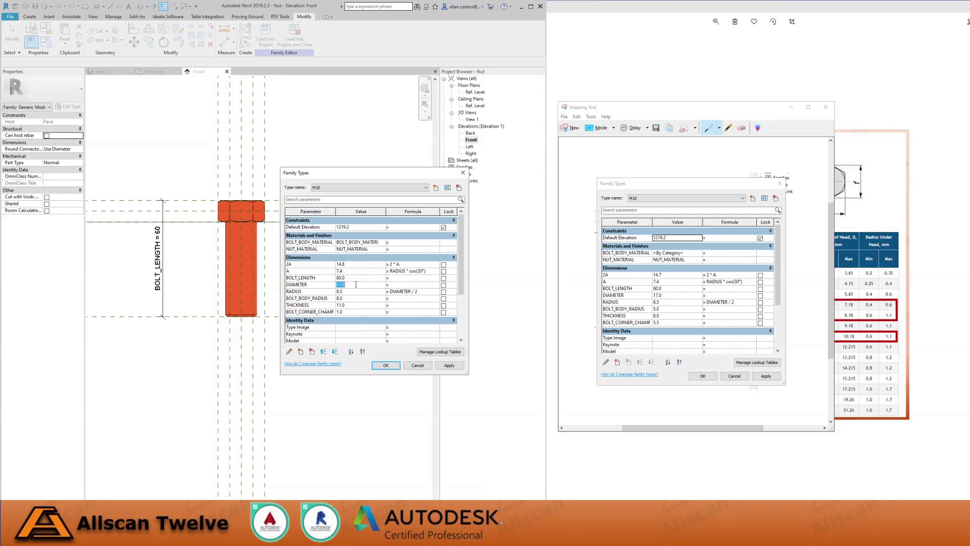
pyautogui.click(353, 292)
pyautogui.press('Tab')
pyautogui.click(359, 304)
pyautogui.write('8')
pyautogui.press('Tab')
pyautogui.click(354, 311)
pyautogui.click(447, 367)
# Select the M12 type and capture its parameter values in a new snip placed beside the Revit window
pyautogui.click(327, 188)
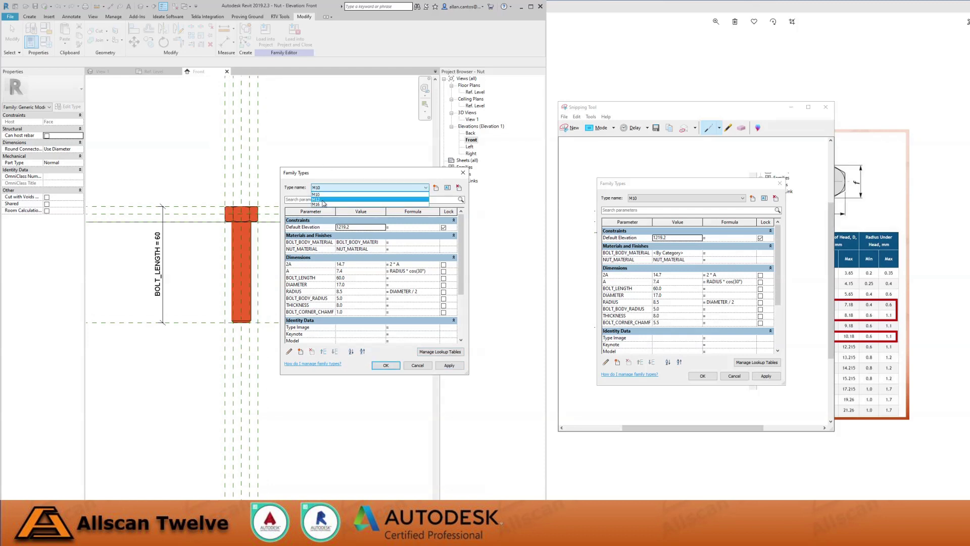
pyautogui.click(323, 200)
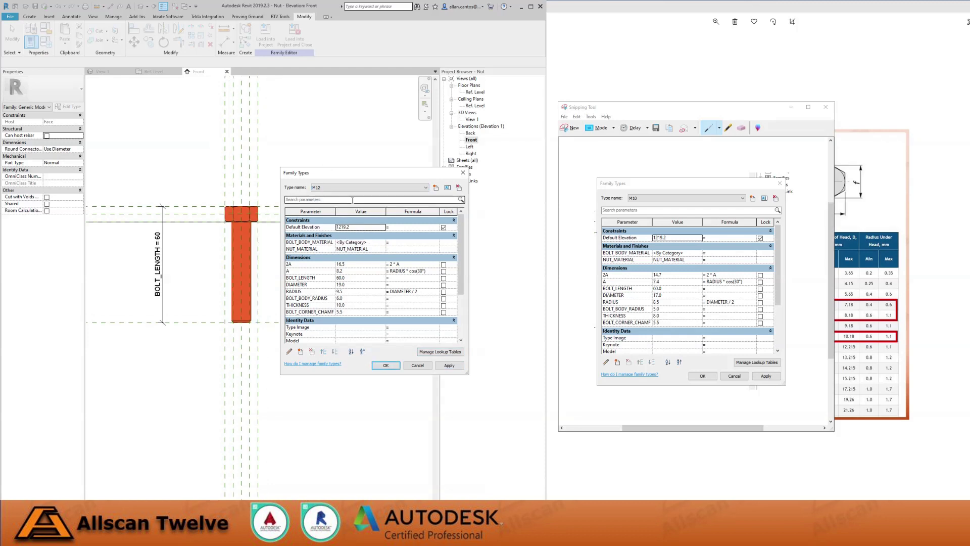
pyautogui.click(573, 129)
pyautogui.moveTo(453, 354); pyautogui.dragTo(510, 379)
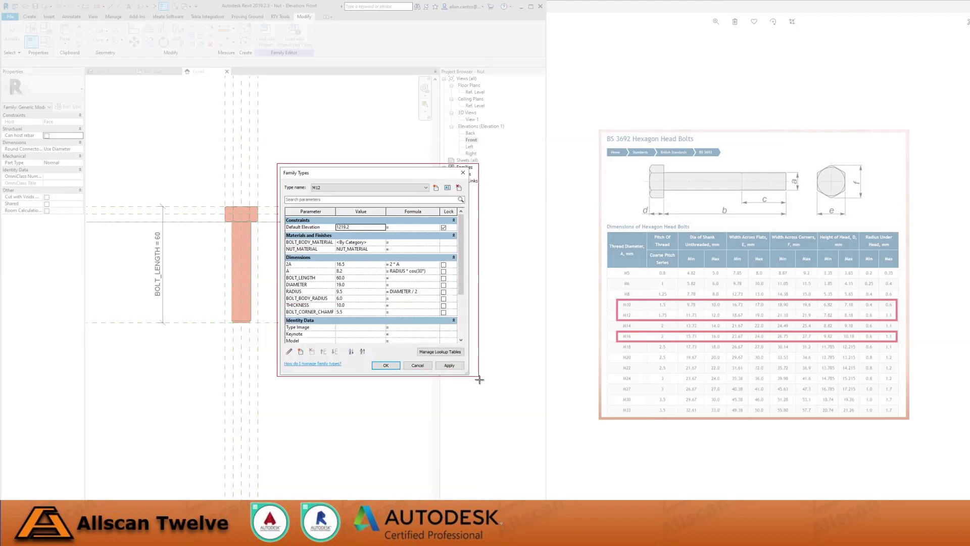
pyautogui.moveTo(378, 103); pyautogui.dragTo(717, 114)
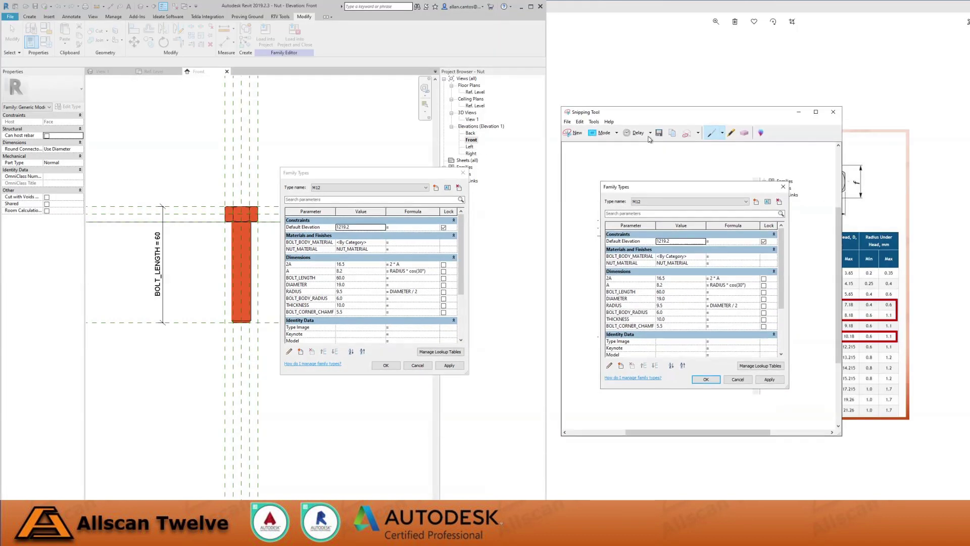
# Delete the M12 type and create a new type named M12 based on M16
pyautogui.click(459, 188)
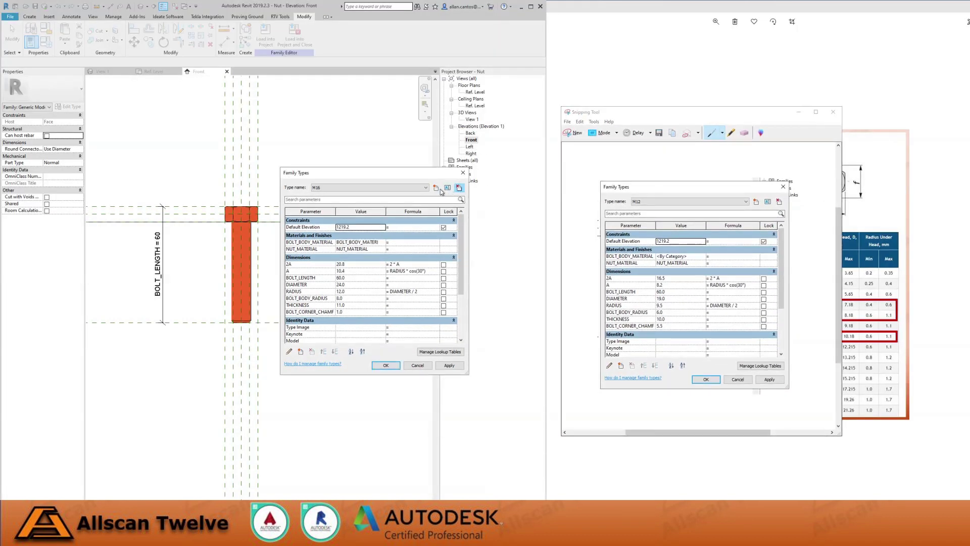
pyautogui.click(435, 188)
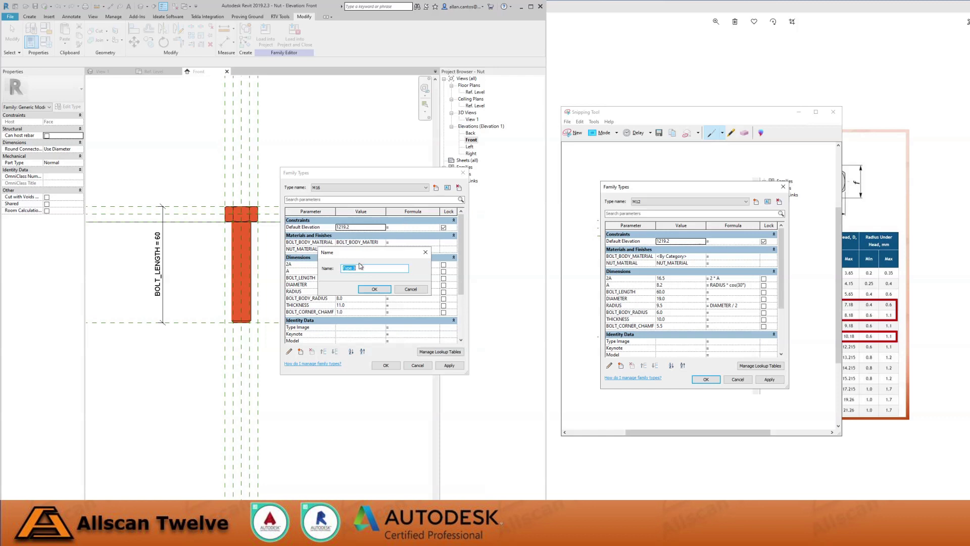
pyautogui.write('M12')
pyautogui.click(378, 289)
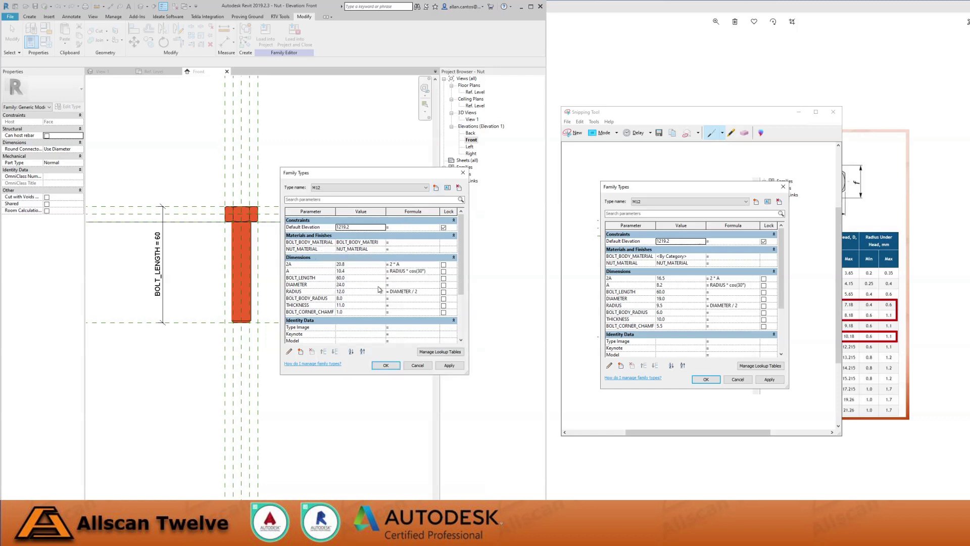
# Set the M12 type's A to 8.2, DIAMETER to 19, BOLT_BODY_RADIUS to 6 and THICKNESS to 10, and apply the values
pyautogui.click(375, 263)
pyautogui.click(351, 278)
pyautogui.click(351, 271)
pyautogui.write('8.2')
pyautogui.press('Tab')
pyautogui.click(353, 298)
pyautogui.write('6')
pyautogui.press('Tab')
pyautogui.click(358, 305)
pyautogui.write('10')
pyautogui.click(449, 366)
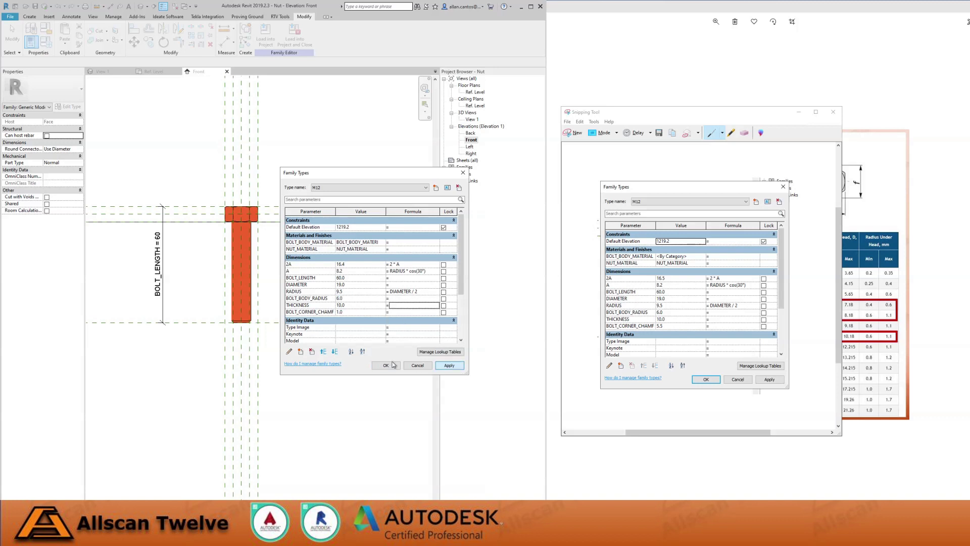
# Accept the family types and close Snipping Tool without saving the snip
pyautogui.click(399, 366)
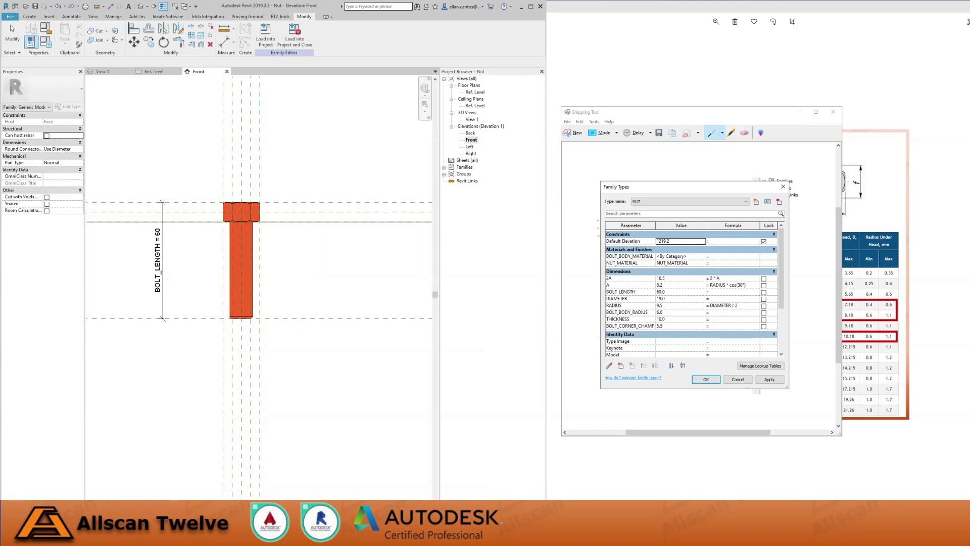
pyautogui.click(833, 112)
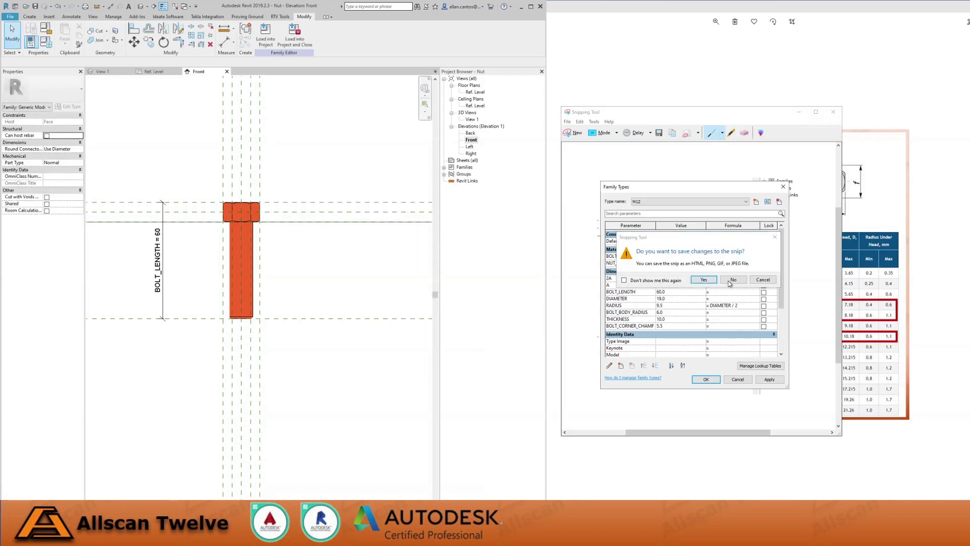
pyautogui.click(731, 281)
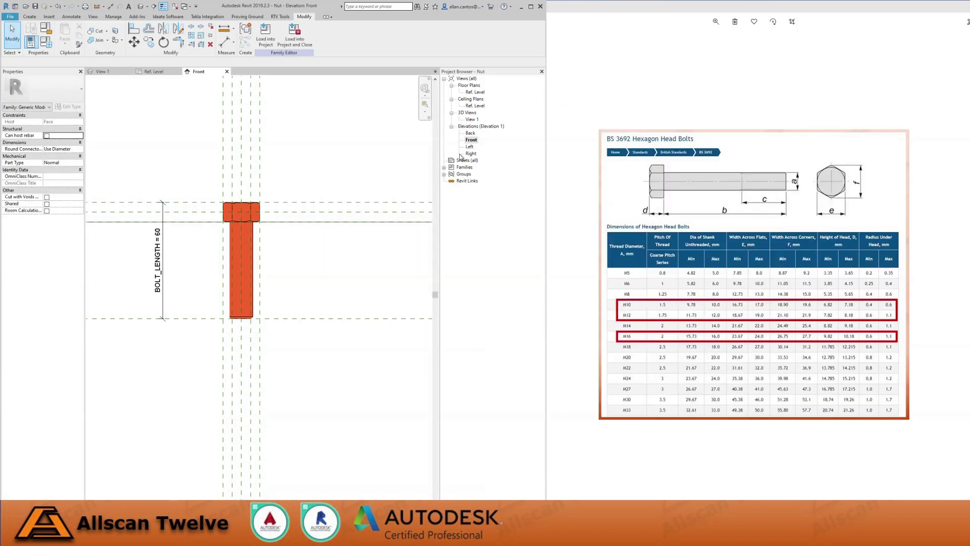
# Open 3D View 1 and flex the bolt by applying the M10, M12 and M16 family types in turn
pyautogui.doubleClick(472, 120)
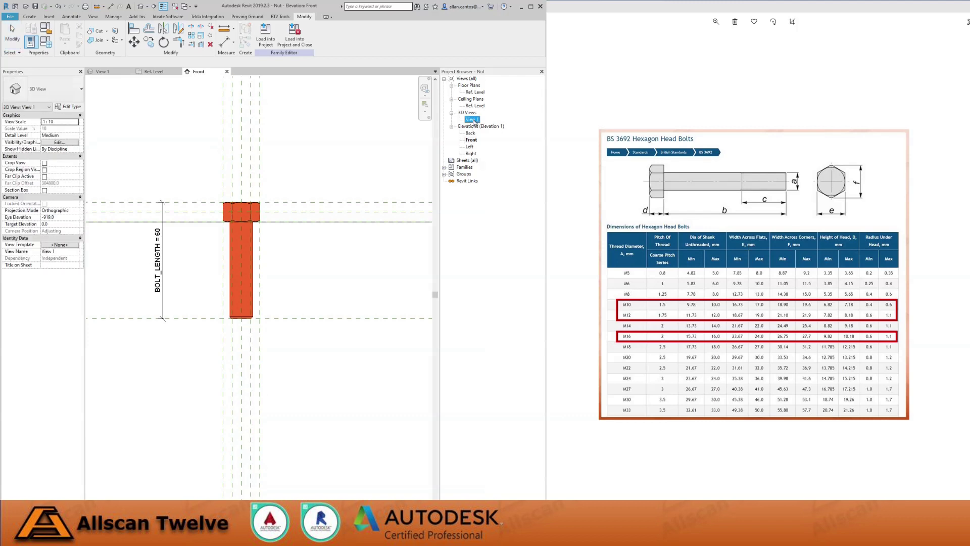
pyautogui.click(46, 42)
pyautogui.moveTo(291, 182); pyautogui.dragTo(256, 189)
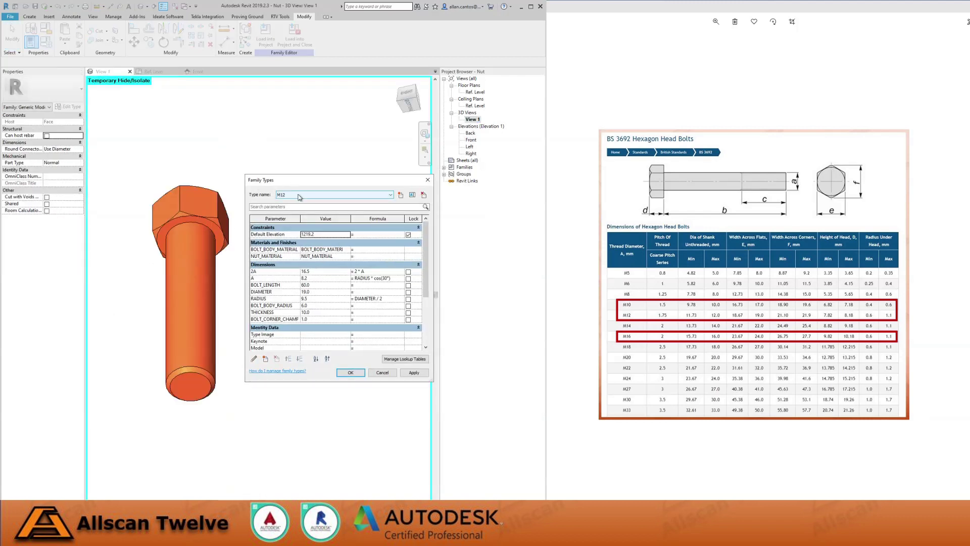
pyautogui.click(334, 194)
pyautogui.click(324, 201)
pyautogui.click(413, 373)
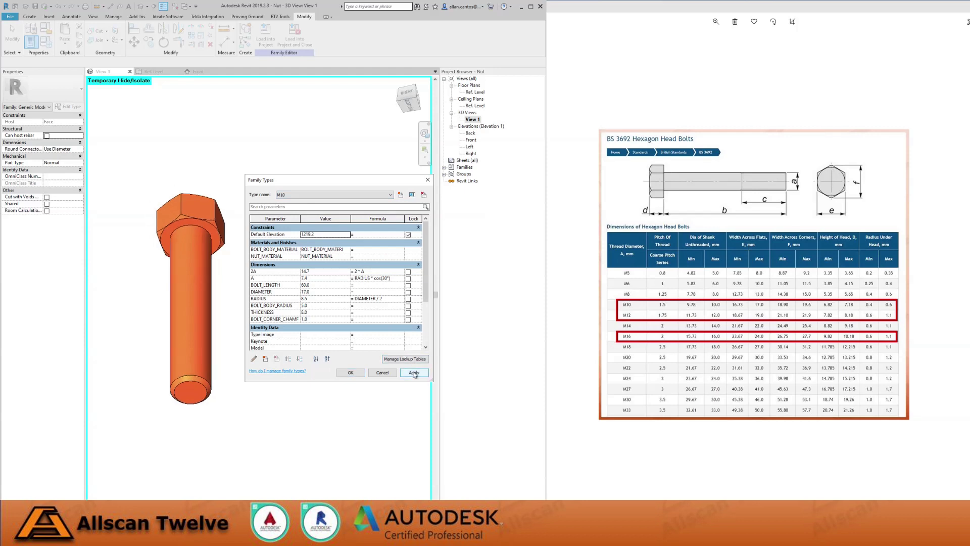
pyautogui.click(303, 195)
pyautogui.click(289, 207)
pyautogui.click(414, 372)
pyautogui.click(285, 196)
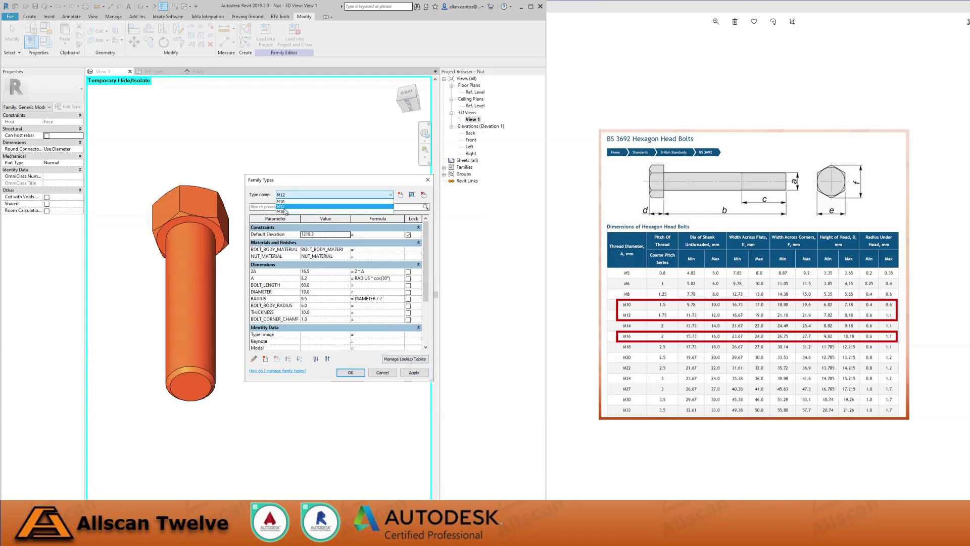
pyautogui.click(286, 213)
pyautogui.click(414, 373)
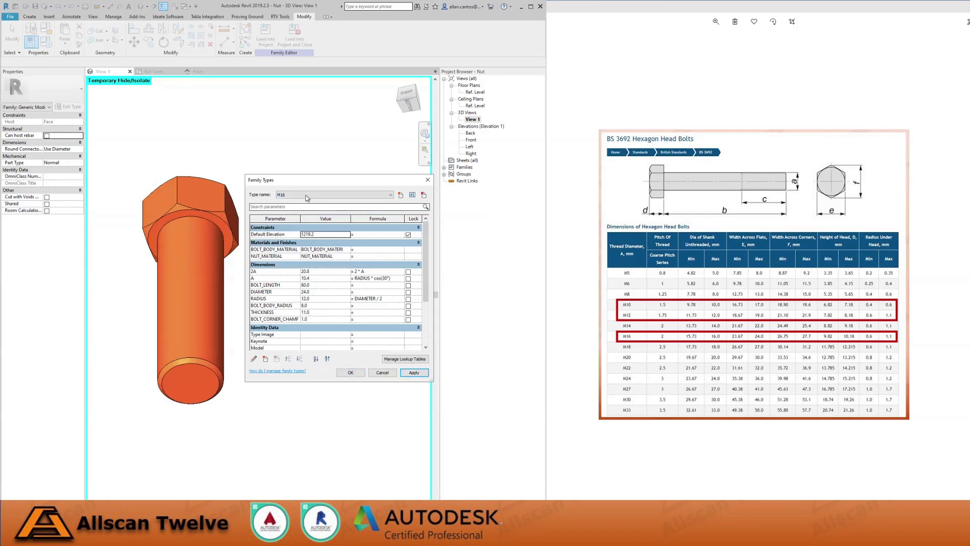
# Set the M10 type's BOLT_LENGTH to 100 and apply the value
pyautogui.click(290, 196)
pyautogui.click(285, 202)
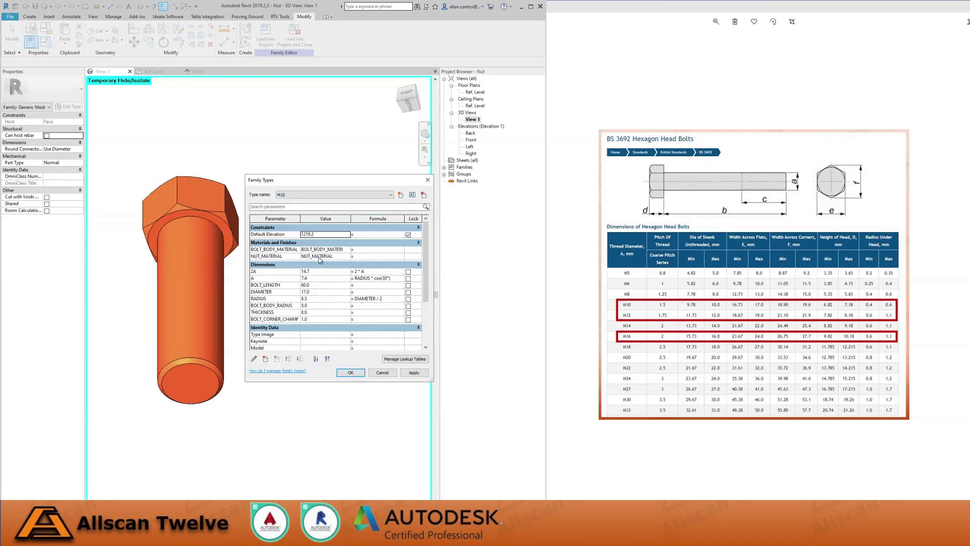
pyautogui.click(316, 285)
pyautogui.write('100')
pyautogui.click(410, 374)
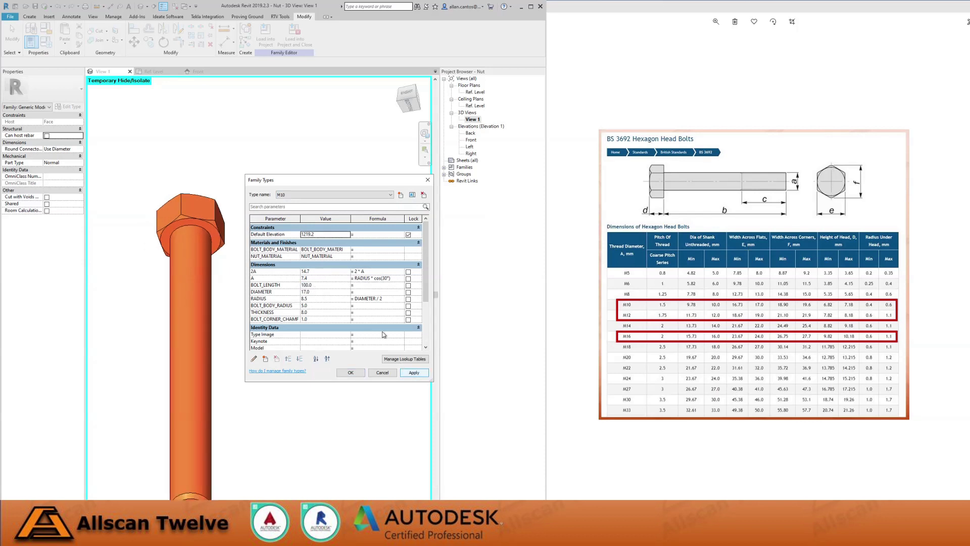
# Set the M12 type's BOLT_LENGTH to 80 and apply the value
pyautogui.click(292, 195)
pyautogui.click(291, 208)
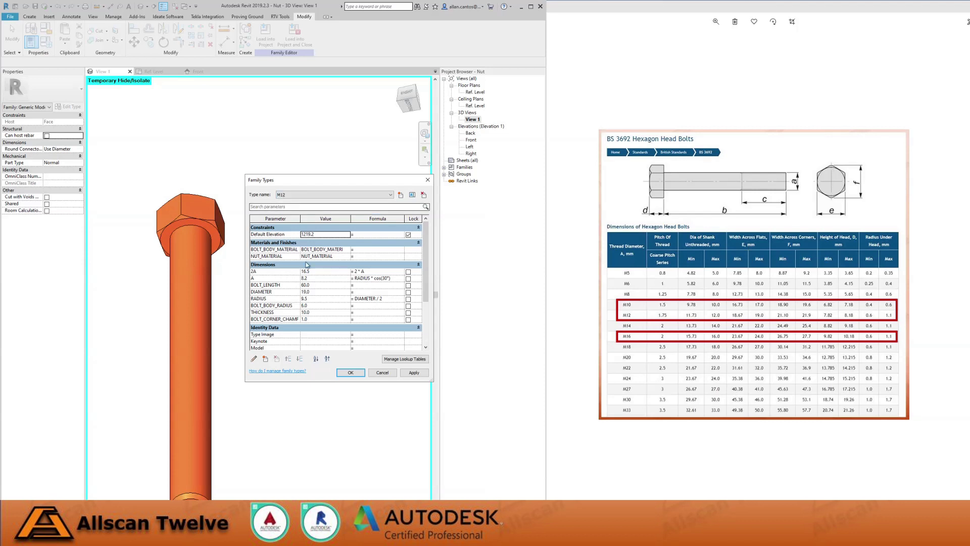
pyautogui.click(316, 285)
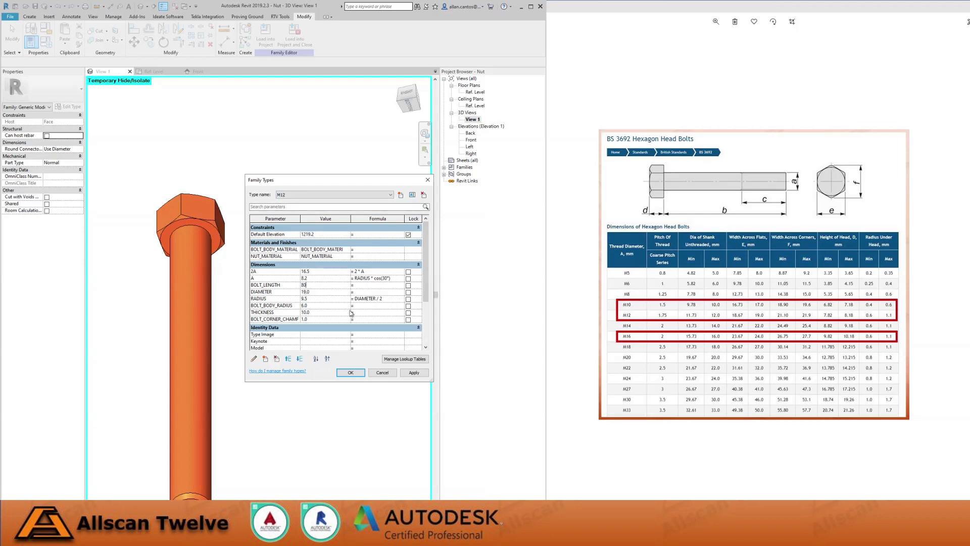
pyautogui.write('80')
pyautogui.click(414, 372)
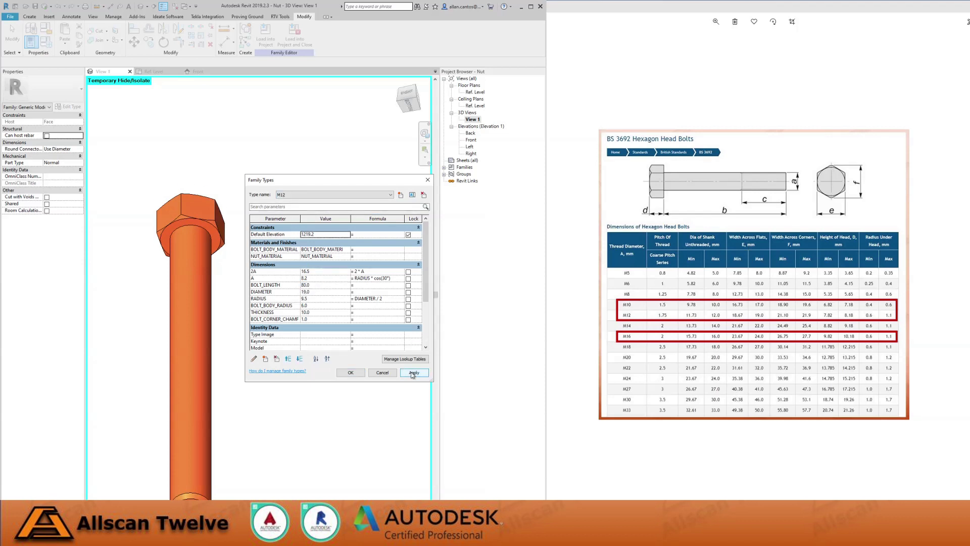
# Apply the M16, M12 and M10 types in turn to check the bolt lengths, and accept with M10 current
pyautogui.click(294, 194)
pyautogui.click(292, 215)
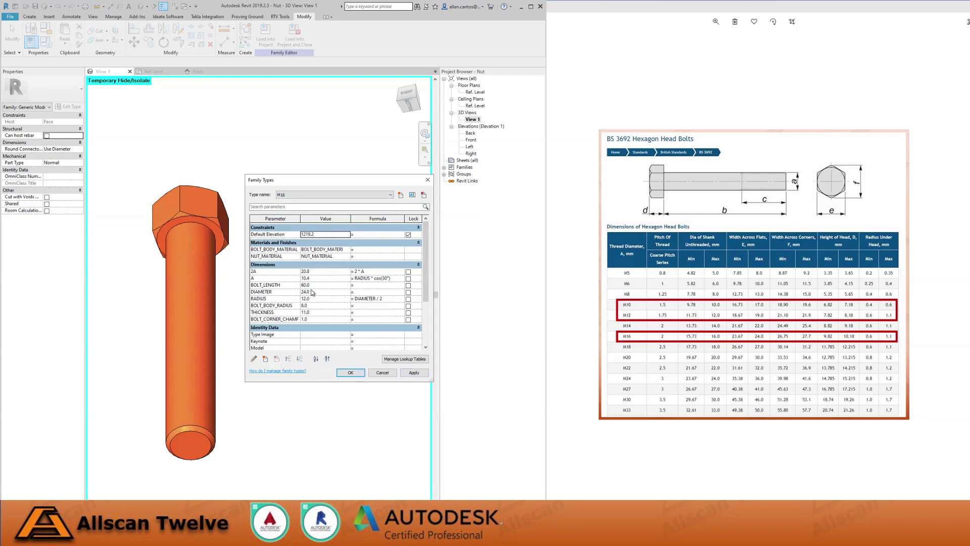
pyautogui.click(413, 372)
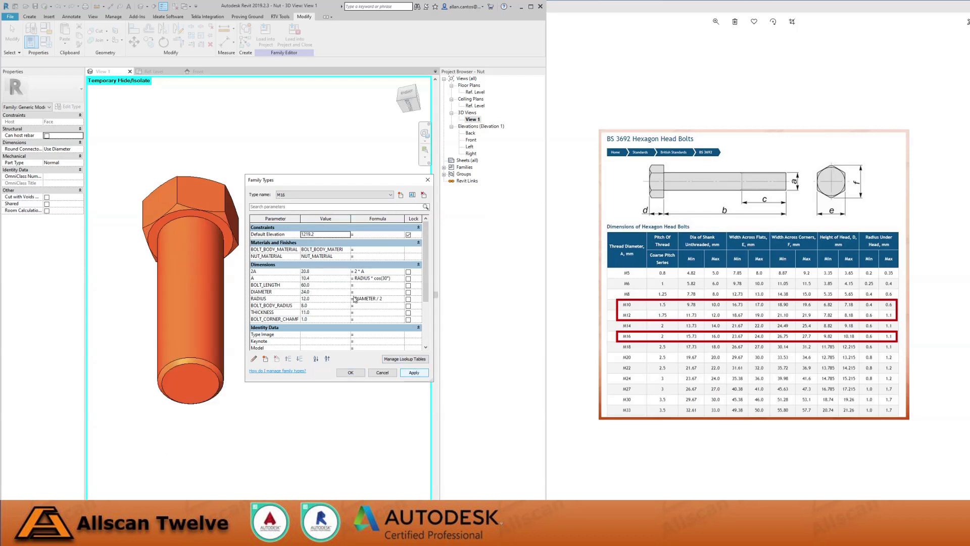
pyautogui.click(295, 195)
pyautogui.click(292, 208)
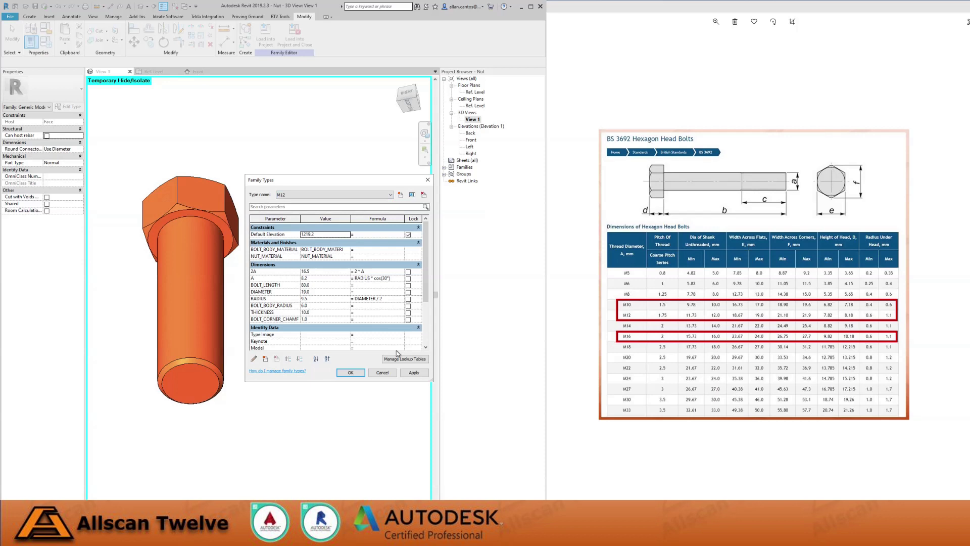
pyautogui.click(412, 373)
pyautogui.click(295, 195)
pyautogui.click(292, 202)
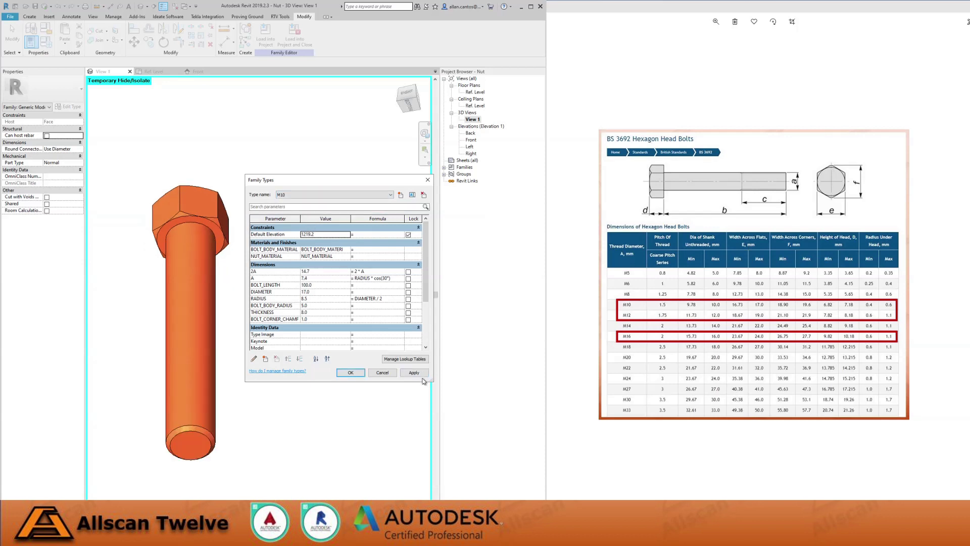
pyautogui.click(414, 372)
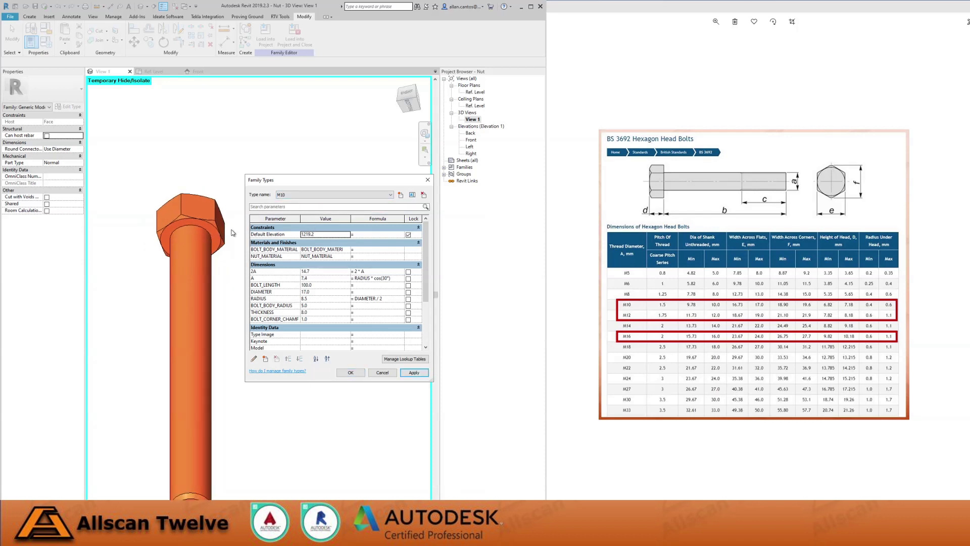
pyautogui.click(351, 372)
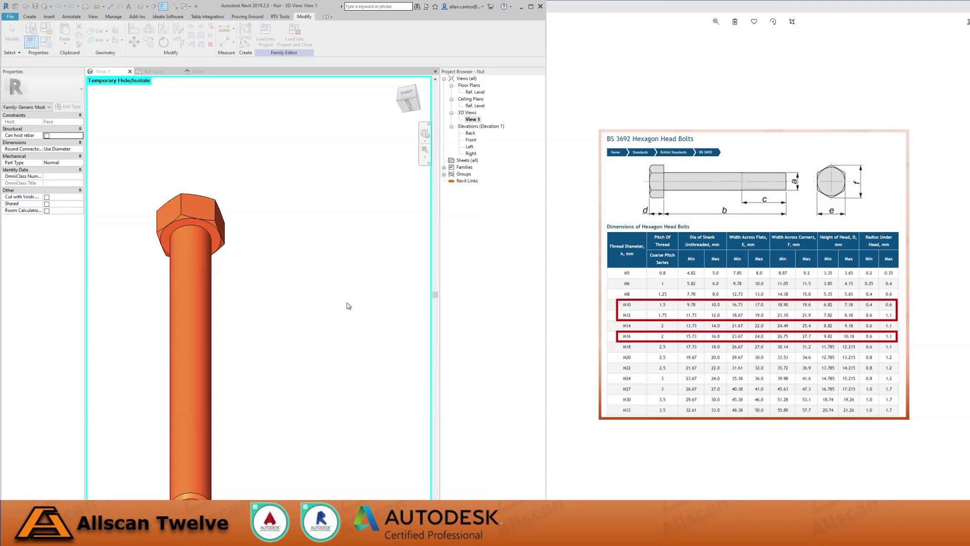
# Reset the temporary hide/isolate in View 1 and orient the view to an isometric corner showing the bolt head above the host
pyautogui.scroll(-1, 261, 303)
pyautogui.moveTo(260, 303); pyautogui.dragTo(195, 241, button='middle')
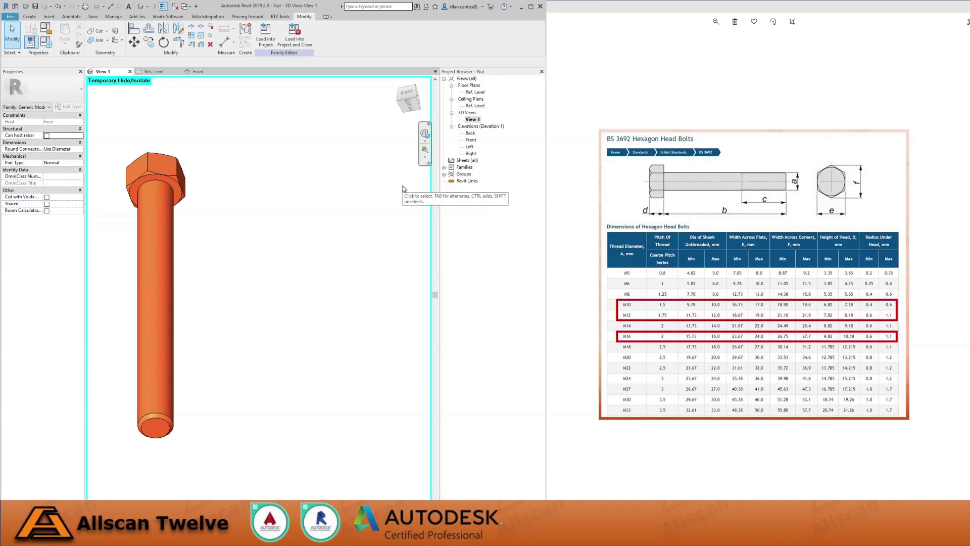
pyautogui.rightClick(155, 458)
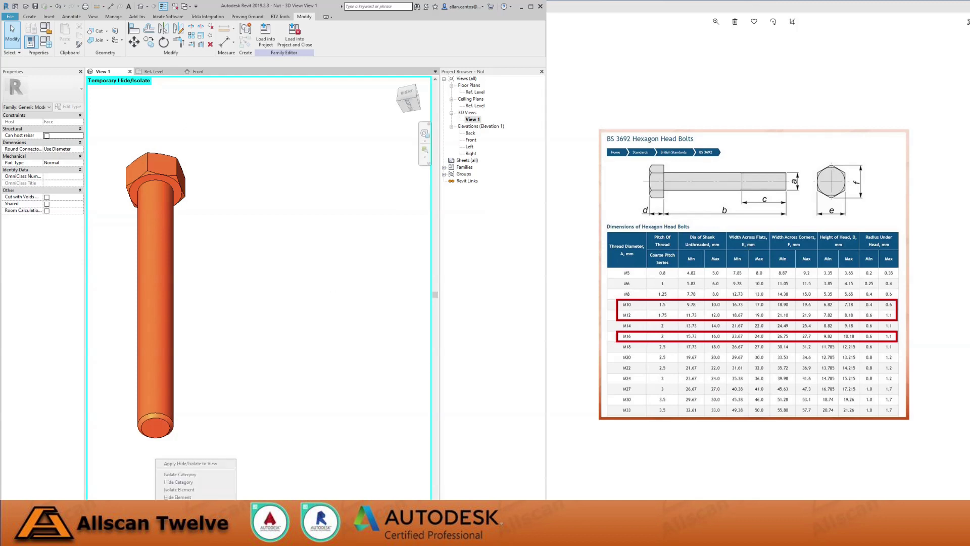
pyautogui.click(182, 464)
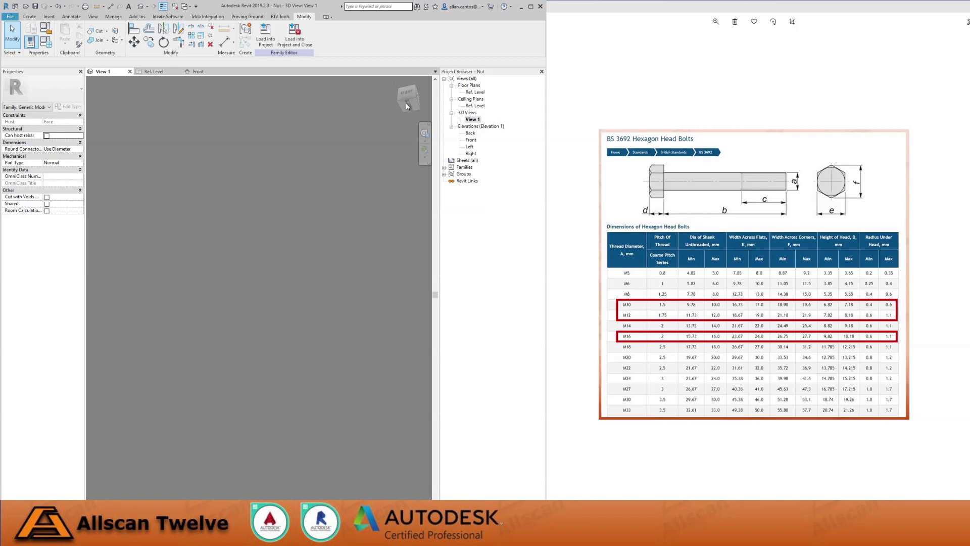
pyautogui.click(416, 86)
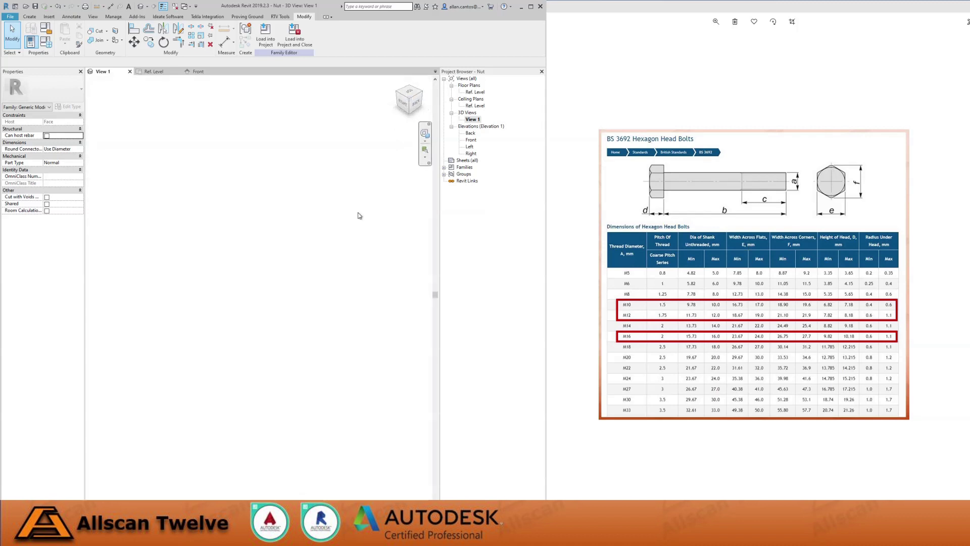
pyautogui.scroll(5, 253, 281)
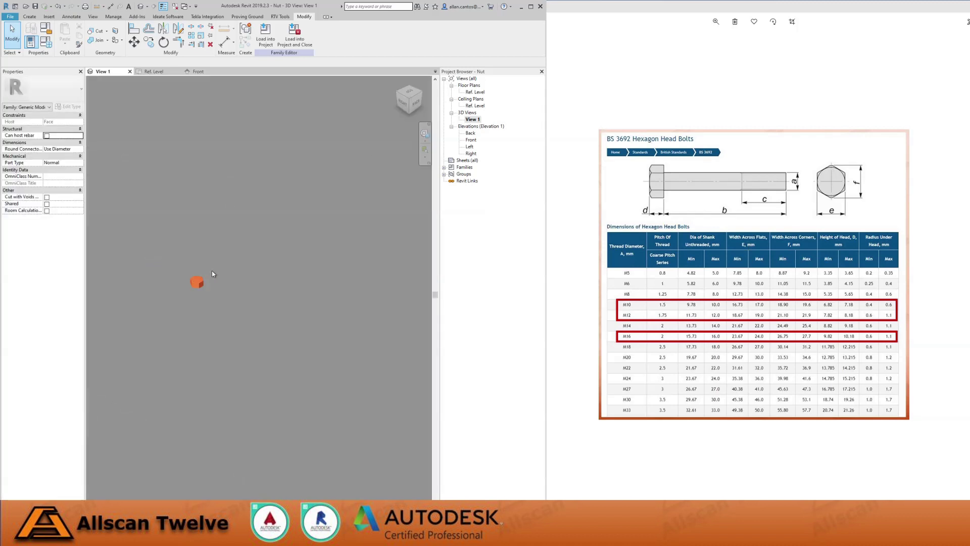
pyautogui.scroll(5, 211, 271)
pyautogui.moveTo(255, 325); pyautogui.dragTo(213, 245, button='middle')
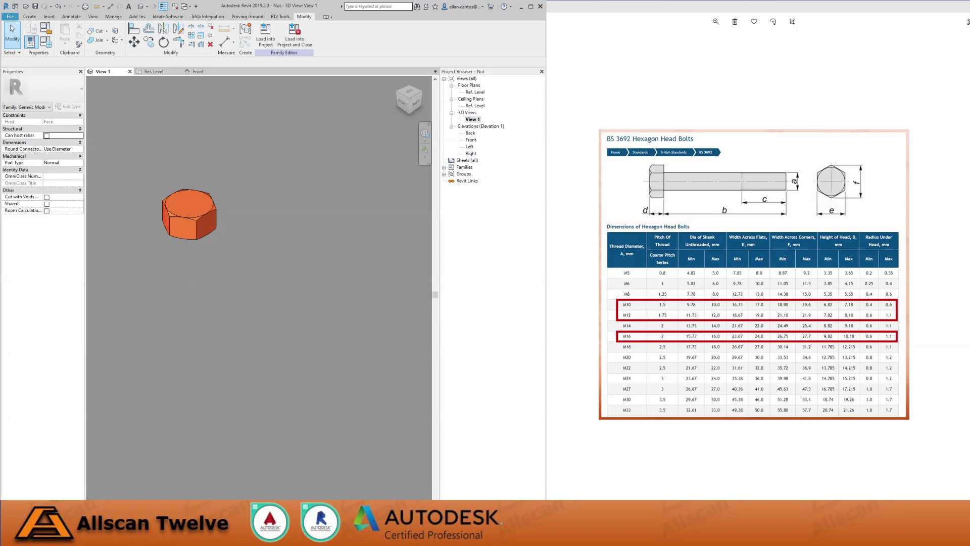